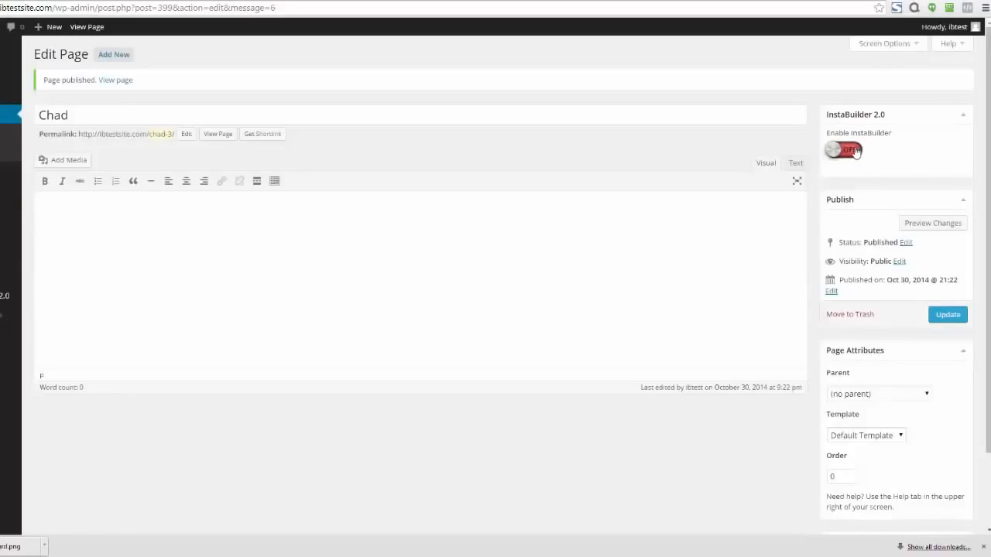
Enable InstaBuilder for this page and launch the IB 2.0 editor
{"action": "left_click", "coordinate": [856, 150]}
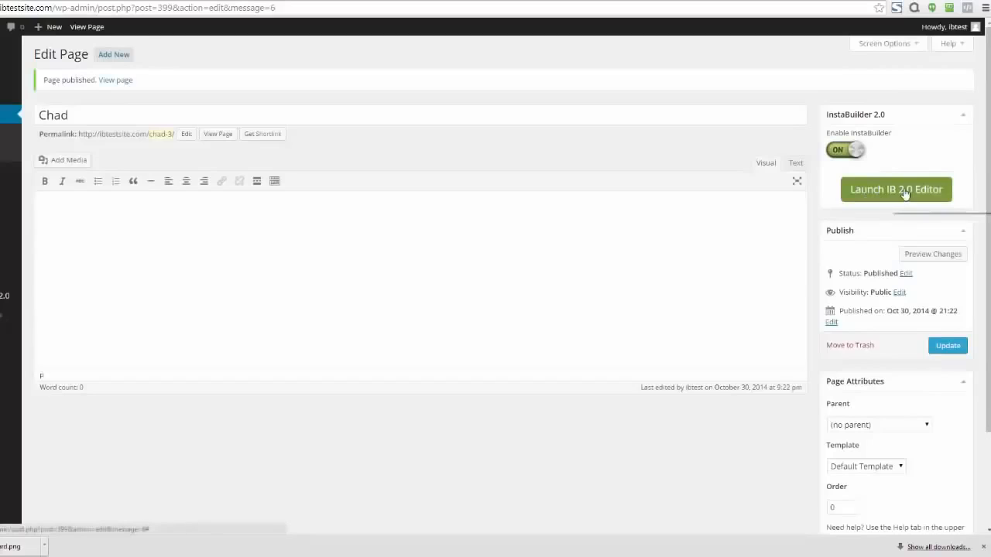
{"action": "left_click", "coordinate": [904, 192]}
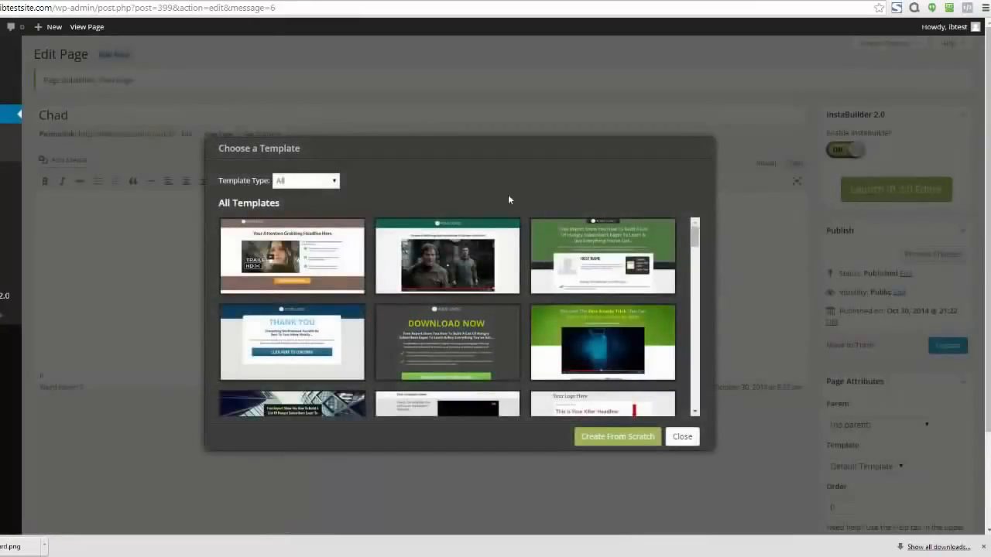
Browse the Others and Sales Page templates and choose the dark red Sales Page template headed "Your Fancy Headline Goes Here"
{"action": "left_click", "coordinate": [335, 182]}
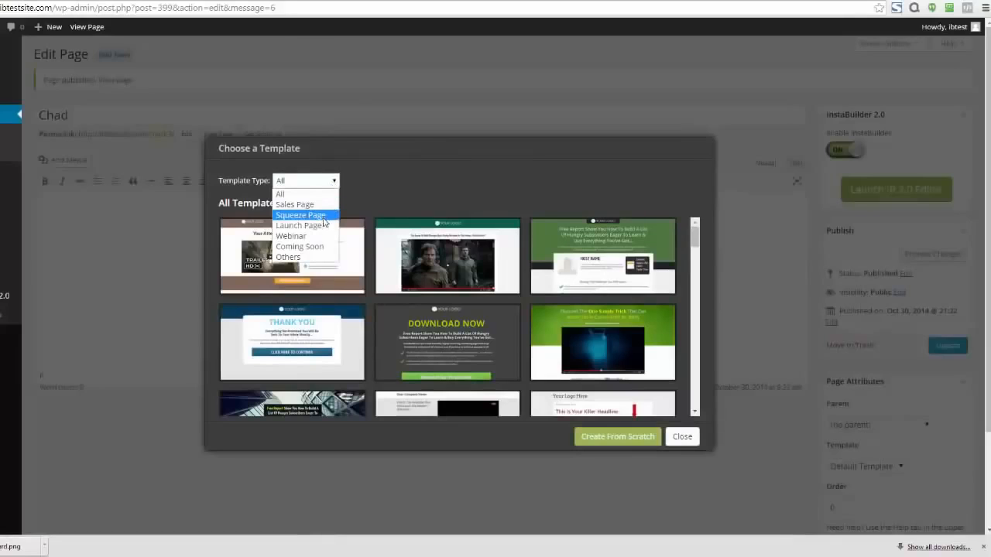
{"action": "left_click", "coordinate": [320, 257]}
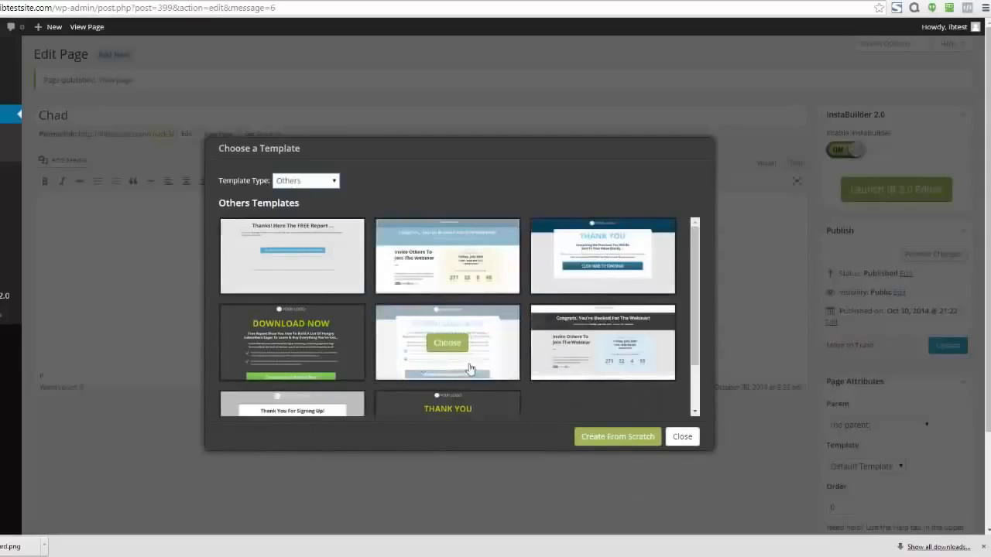
{"action": "left_click", "coordinate": [336, 182]}
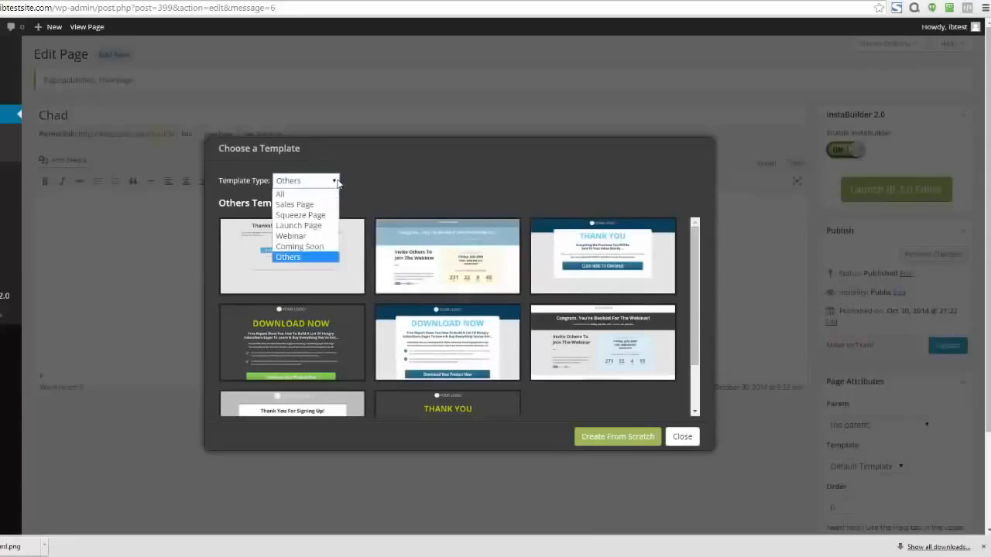
{"action": "left_click", "coordinate": [295, 204]}
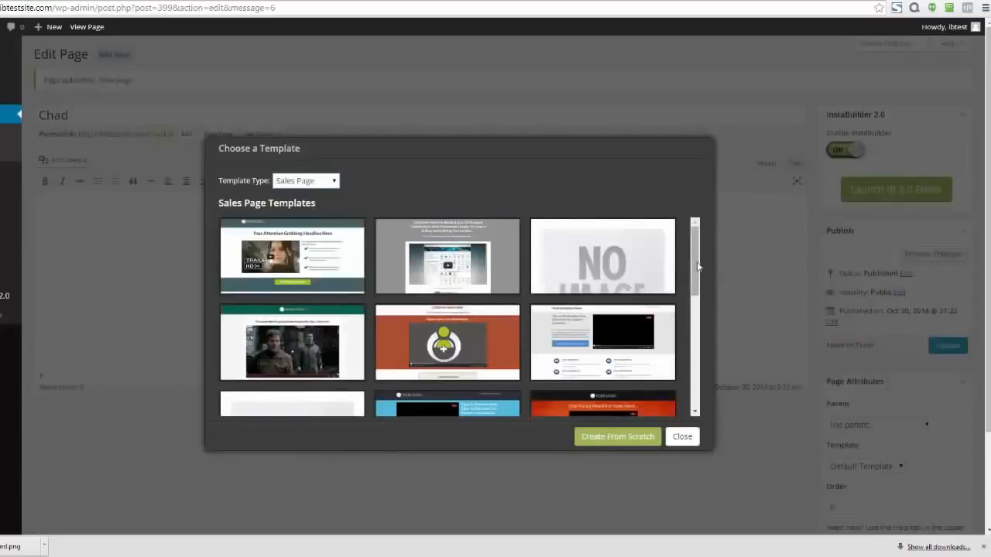
{"action": "left_click_drag", "start_coordinate": [694, 255], "coordinate": [695, 346]}
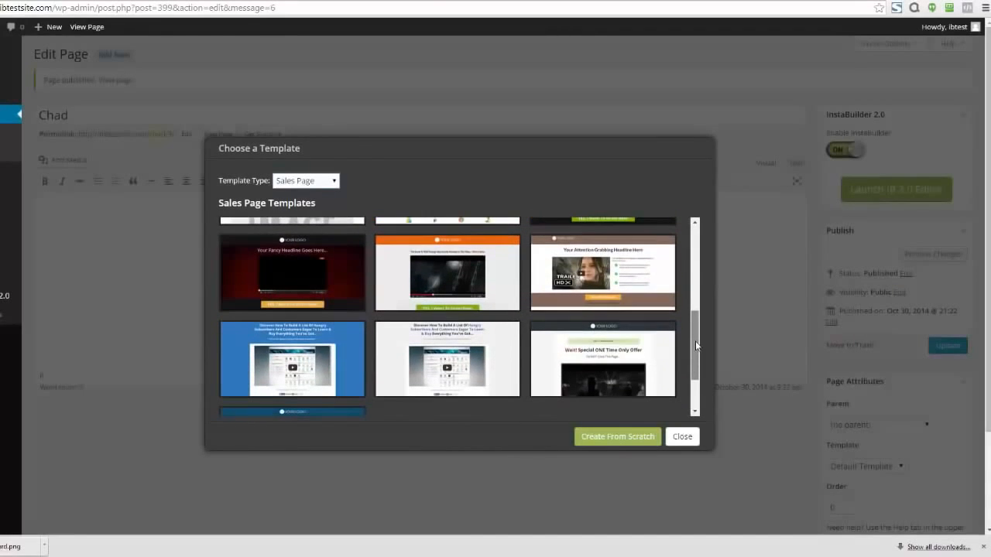
{"action": "left_click", "coordinate": [291, 273]}
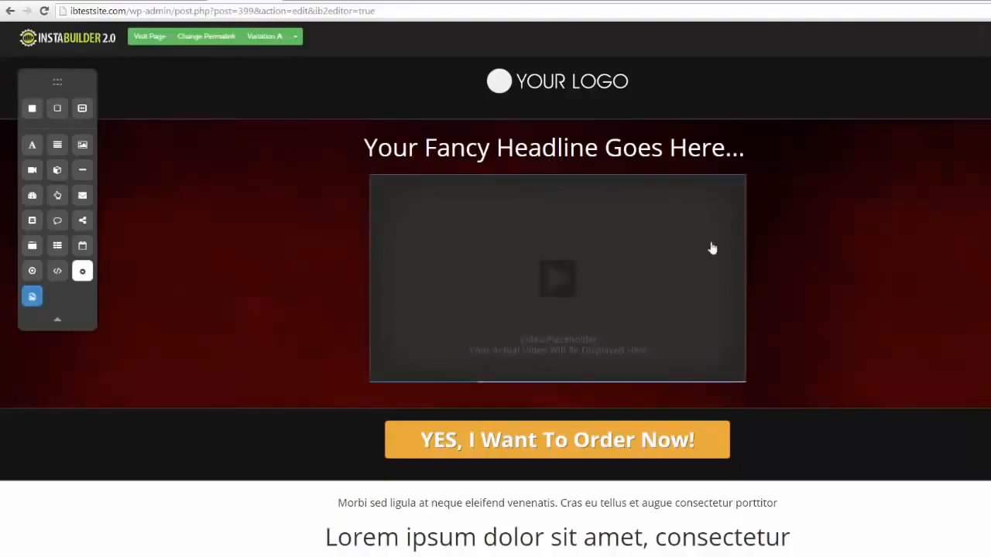
Open the settings of the video placeholder below the headline
{"action": "left_click", "coordinate": [716, 369]}
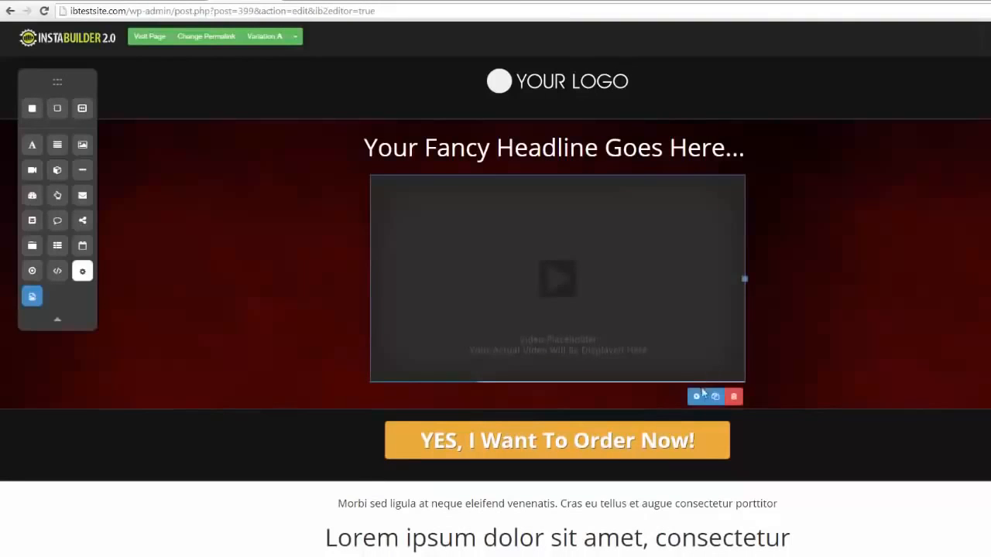
{"action": "left_click", "coordinate": [695, 396]}
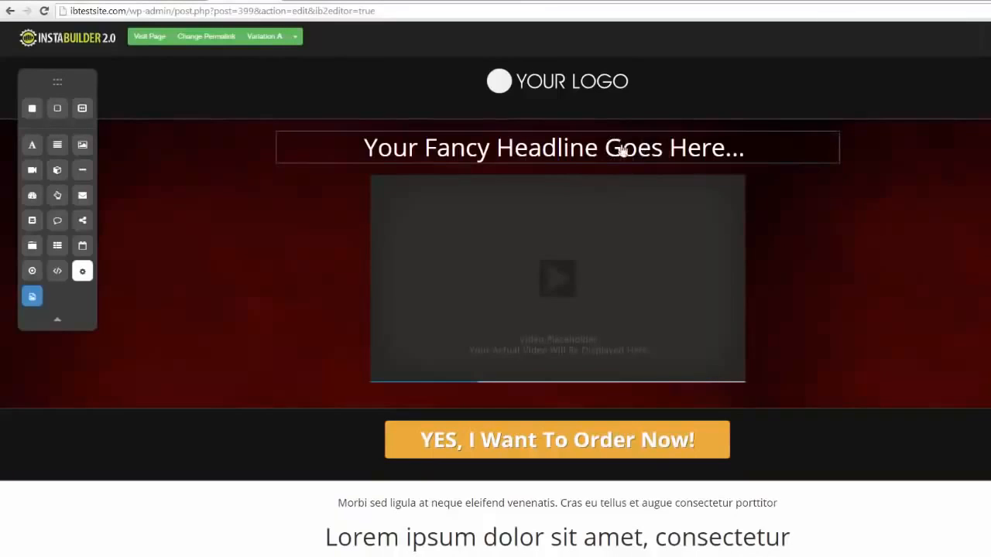
Replace the headline text above the video with "Do Change It On The Fly!"
{"action": "mouse_move", "coordinate": [699, 159]}
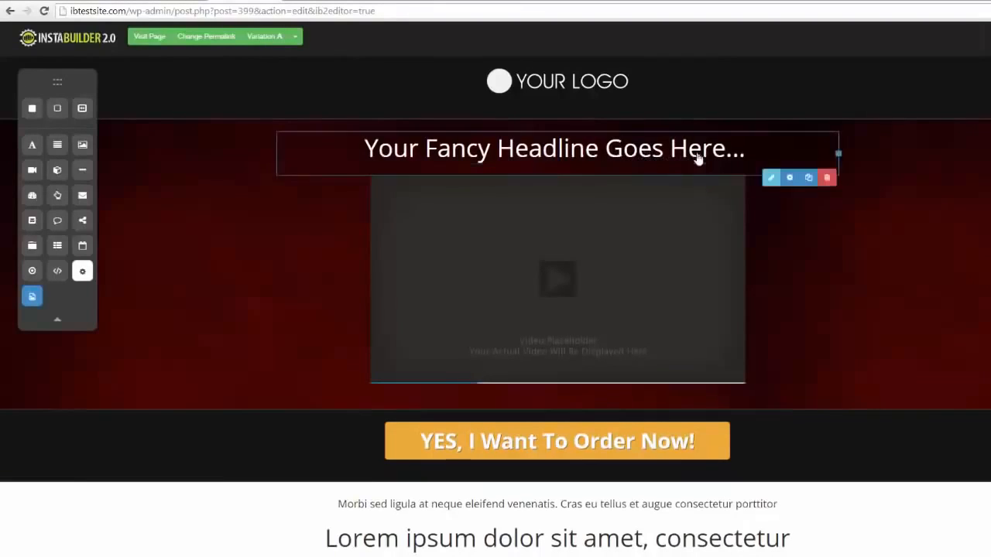
{"action": "left_click", "coordinate": [767, 178]}
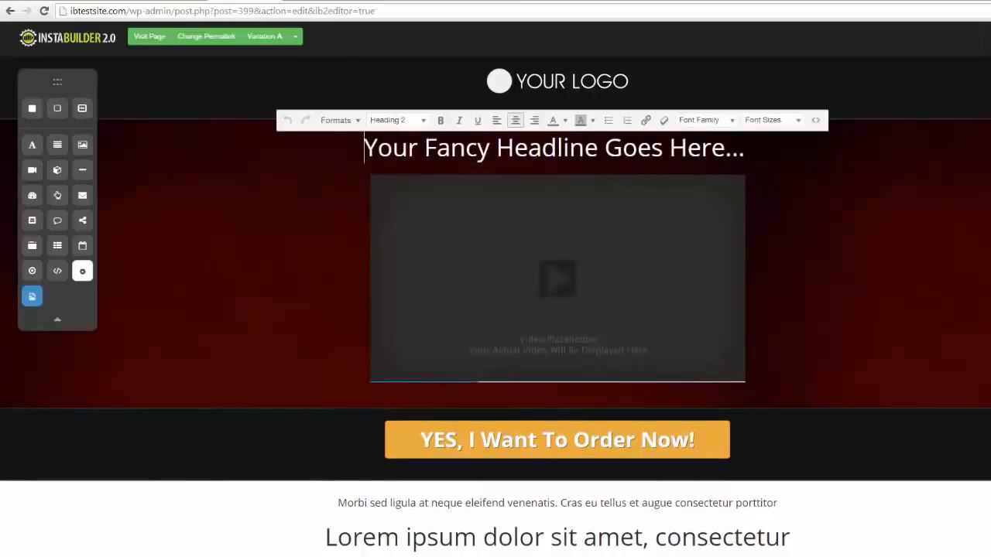
{"action": "key", "text": "shift+Left"}
{"action": "key", "text": "shift+Left"}
{"action": "key", "text": "shift+Left"}
{"action": "key", "text": "shift+Left"}
{"action": "key", "text": "shift+Left"}
{"action": "key", "text": "shift+Left"}
{"action": "key", "text": "shift+Left"}
{"action": "key", "text": "shift+Left"}
{"action": "key", "text": "shift+Left"}
{"action": "key", "text": "shift+Left"}
{"action": "key", "text": "shift+Left"}
{"action": "key", "text": "shift+Left"}
{"action": "key", "text": "shift+Left"}
{"action": "key", "text": "shift+Left"}
{"action": "key", "text": "shift+Left"}
{"action": "key", "text": "shift+Left"}
{"action": "key", "text": "shift+Left"}
{"action": "key", "text": "shift+Left"}
{"action": "key", "text": "shift+Left"}
{"action": "key", "text": "shift+Left"}
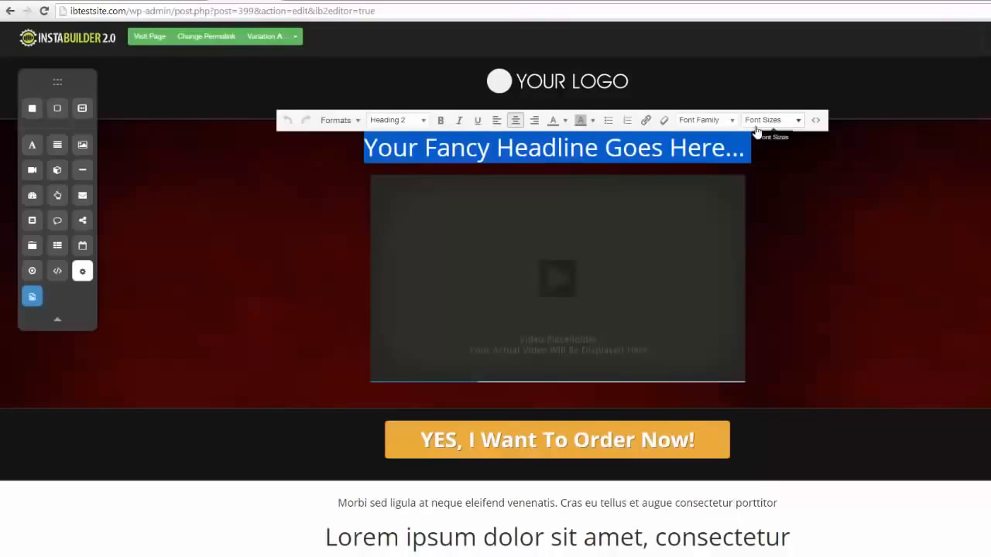
{"action": "type", "text": "Do Change It O"}
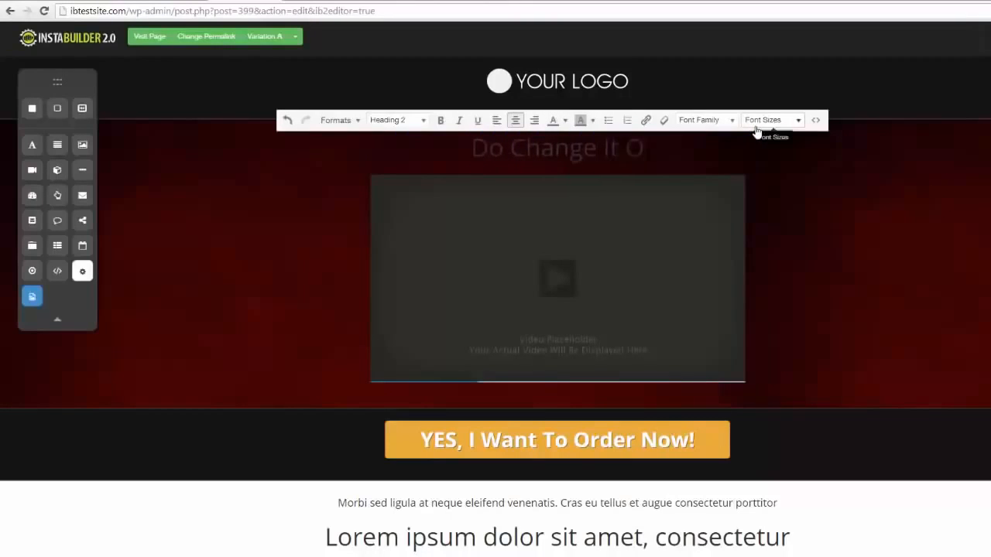
{"action": "type", "text": "n The Fly!"}
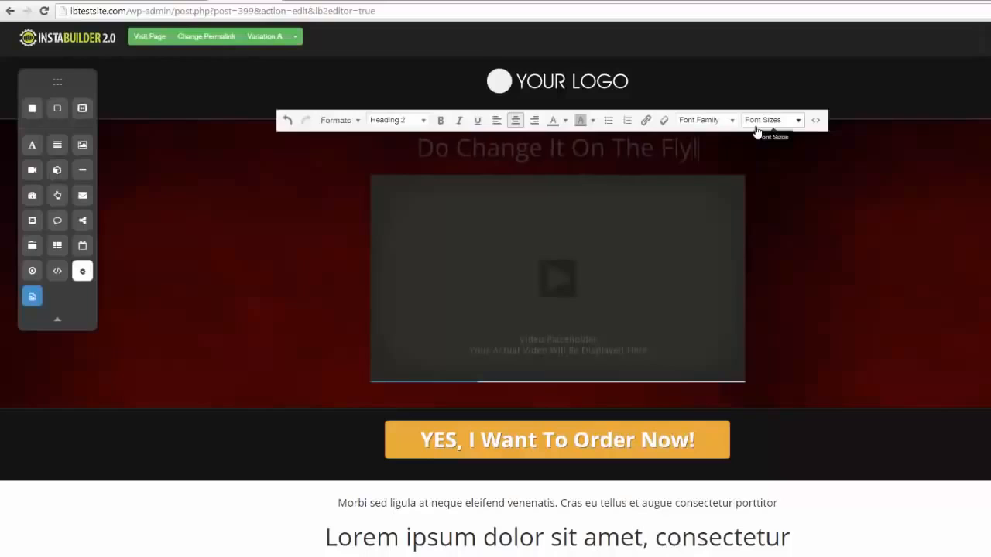
Set the whole headline's text color to white and move the headline below the video placeholder
{"action": "key", "text": "shift+Left"}
{"action": "key", "text": "shift+Left"}
{"action": "key", "text": "shift+Left"}
{"action": "key", "text": "shift+Left"}
{"action": "key", "text": "shift+Left"}
{"action": "key", "text": "shift+Left"}
{"action": "key", "text": "shift+Left"}
{"action": "key", "text": "shift+Left"}
{"action": "key", "text": "shift+Left"}
{"action": "key", "text": "shift+Left"}
{"action": "key", "text": "shift+Left"}
{"action": "key", "text": "shift+Left"}
{"action": "key", "text": "shift+Left"}
{"action": "key", "text": "shift+Left"}
{"action": "key", "text": "shift+Left"}
{"action": "key", "text": "shift+Left"}
{"action": "key", "text": "shift+Left"}
{"action": "key", "text": "shift+Left"}
{"action": "key", "text": "shift+Left"}
{"action": "key", "text": "shift+Left"}
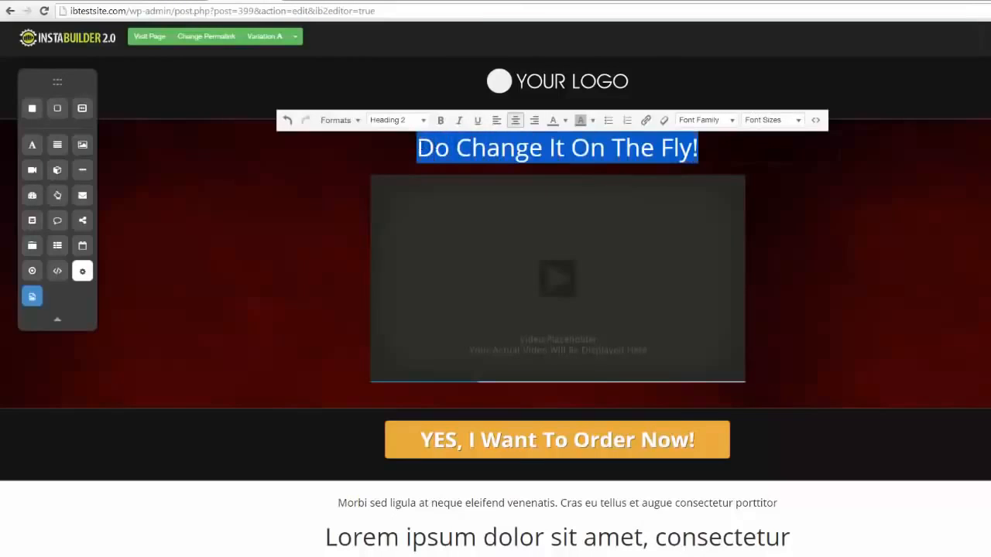
{"action": "left_click", "coordinate": [564, 120]}
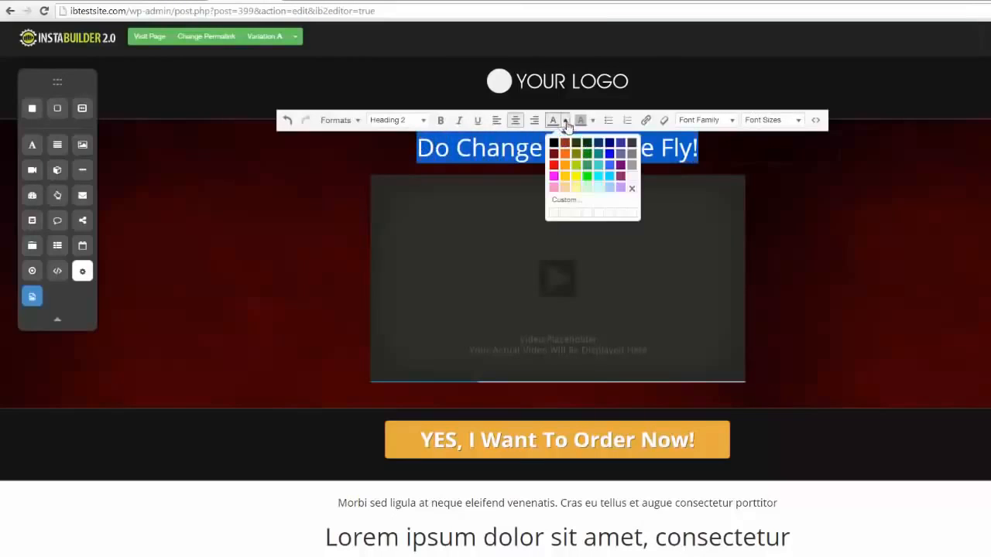
{"action": "left_click", "coordinate": [625, 182]}
{"action": "left_click", "coordinate": [939, 232]}
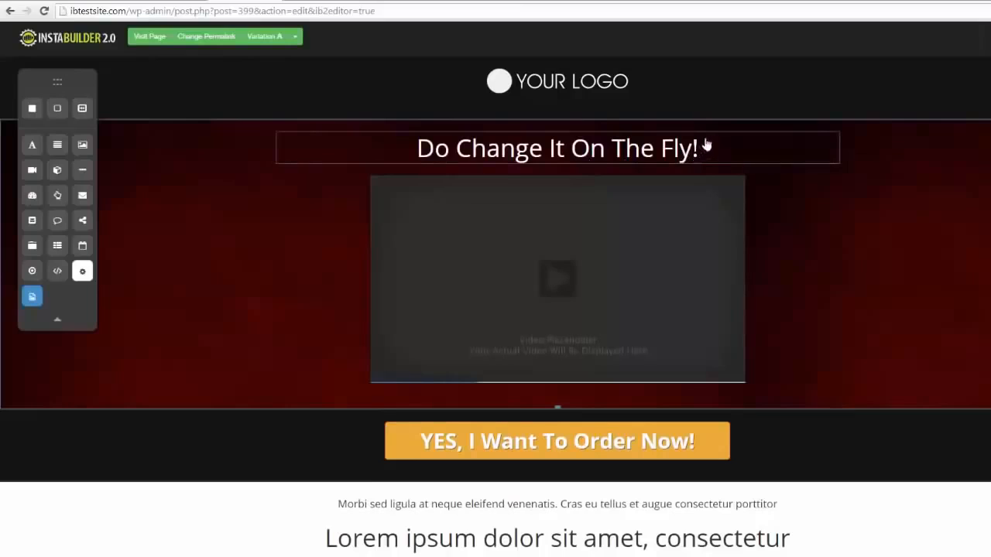
{"action": "left_click_drag", "start_coordinate": [706, 145], "coordinate": [697, 363]}
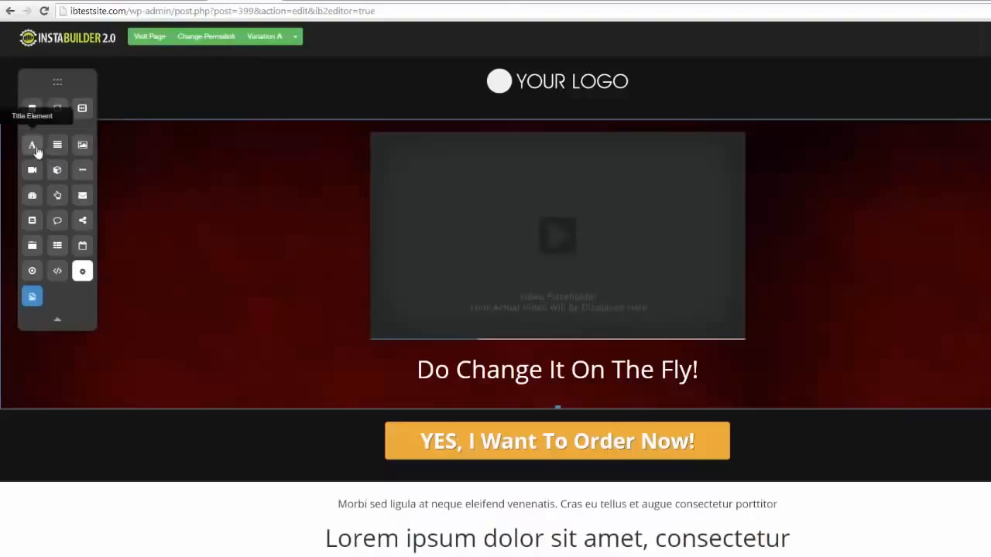
Add a title element above the video placeholder and a text element directly under that title
{"action": "left_click_drag", "start_coordinate": [32, 147], "coordinate": [460, 157]}
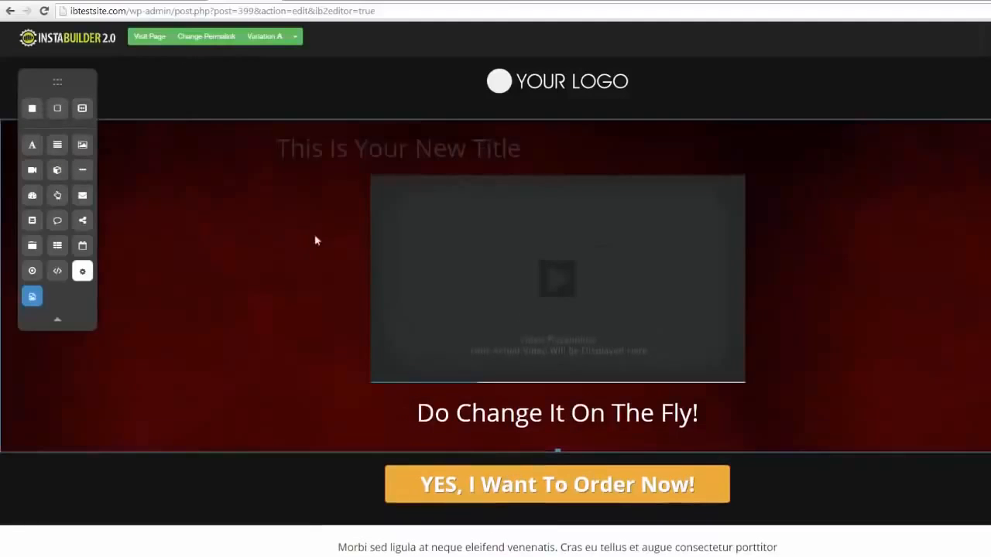
{"action": "left_click_drag", "start_coordinate": [66, 152], "coordinate": [464, 180]}
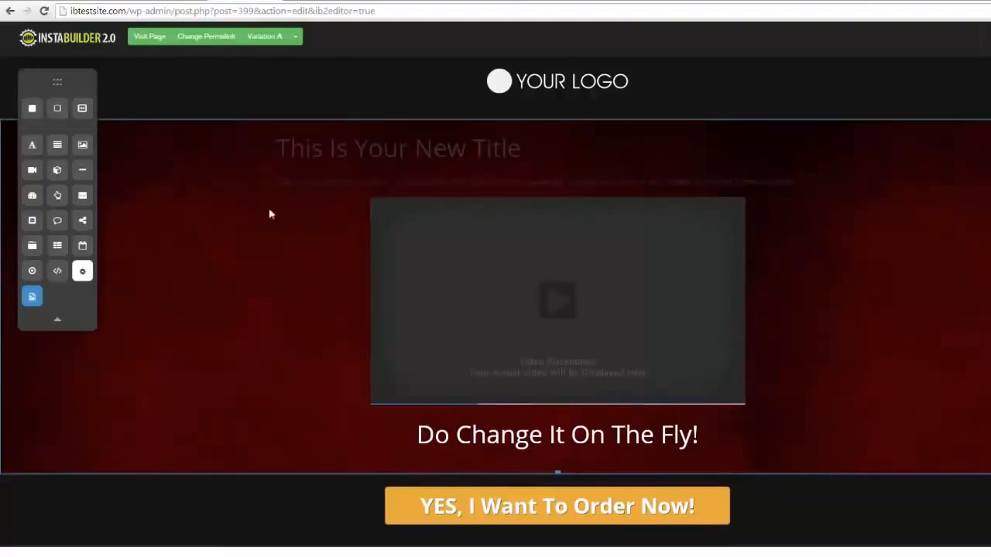
Add an image element between the new text and the video placeholder and open its settings
{"action": "left_click_drag", "start_coordinate": [84, 147], "coordinate": [474, 216]}
{"action": "mouse_move", "coordinate": [571, 249]}
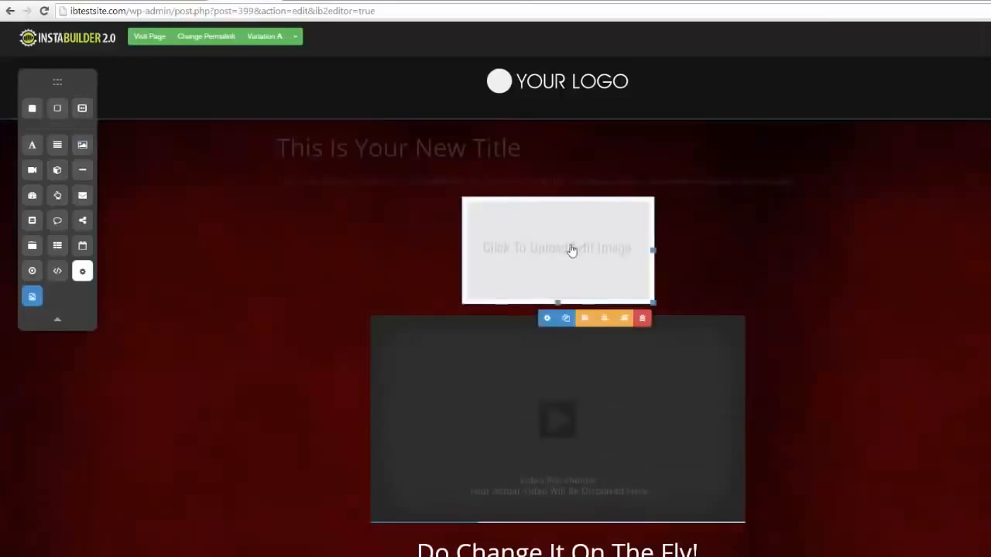
{"action": "left_click", "coordinate": [546, 318]}
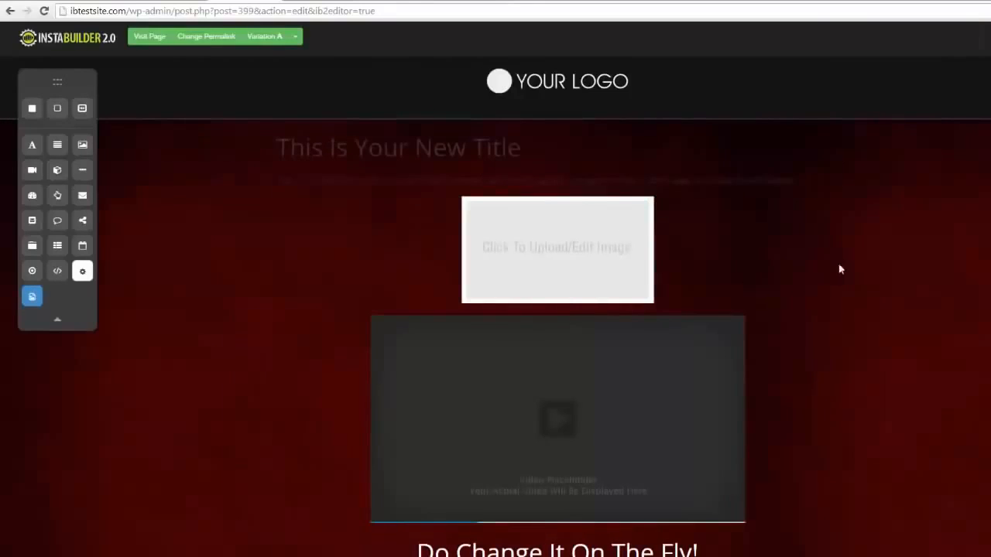
Delete the image placeholder above the video
{"action": "mouse_move", "coordinate": [627, 278]}
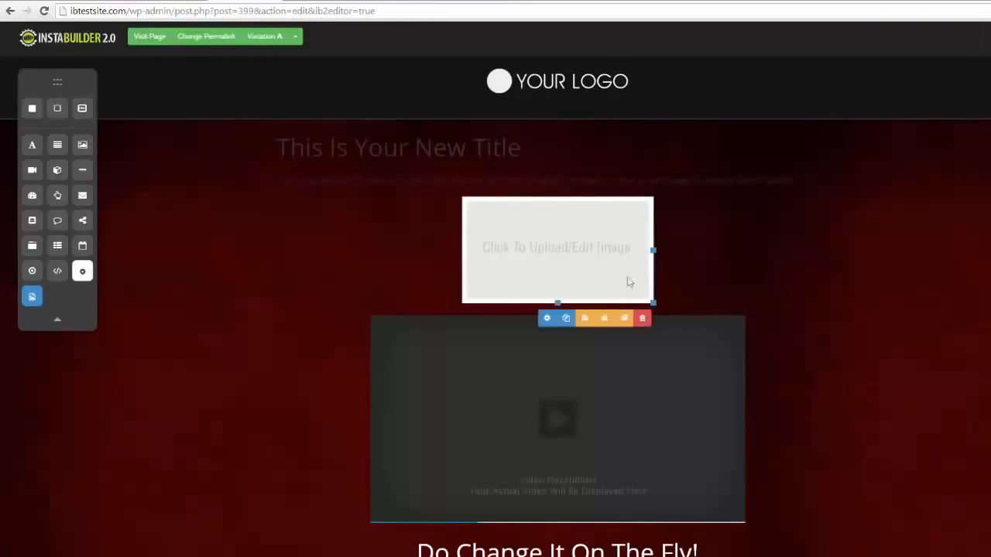
{"action": "left_click", "coordinate": [640, 321]}
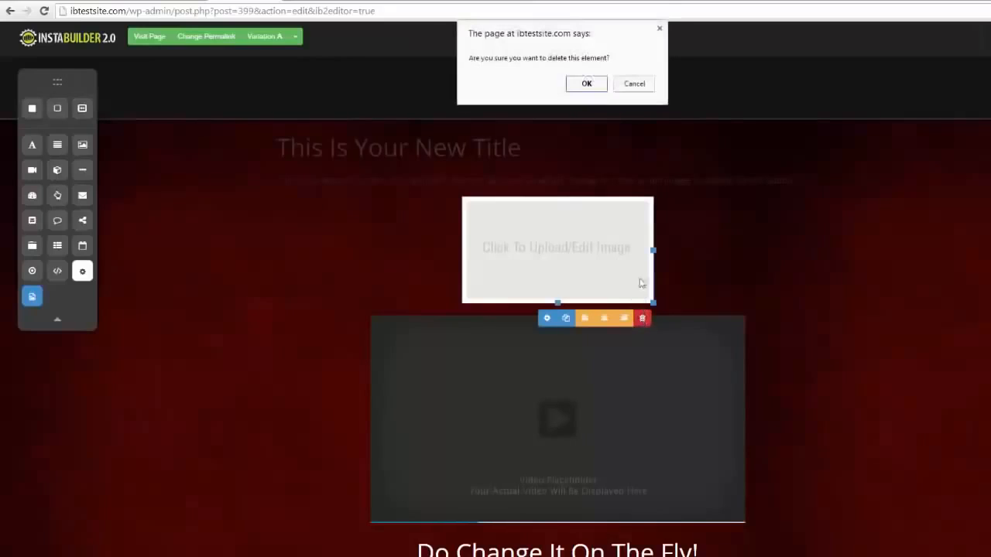
{"action": "left_click", "coordinate": [586, 84]}
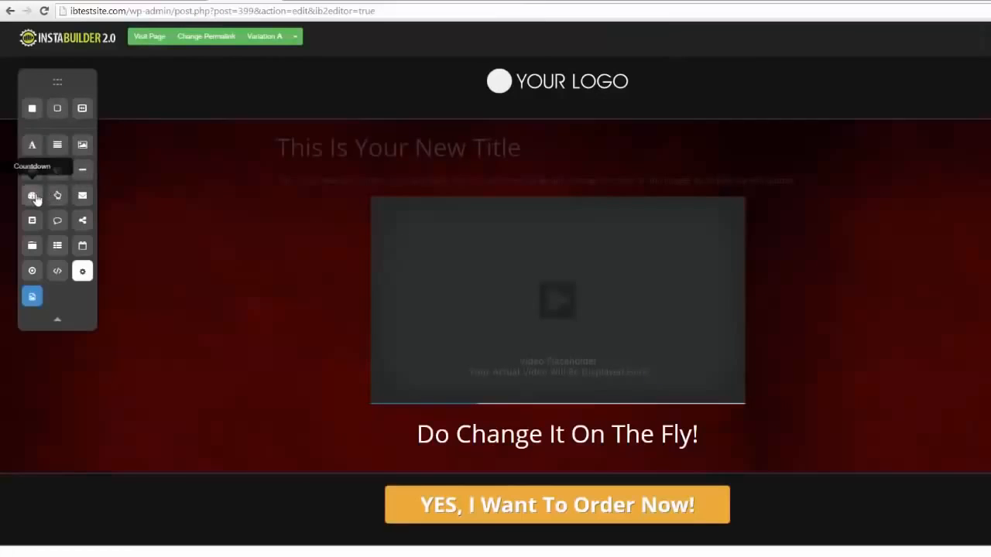
Add a countdown element between the new title and text, and view its countdown setup options
{"action": "left_click_drag", "start_coordinate": [33, 196], "coordinate": [516, 170]}
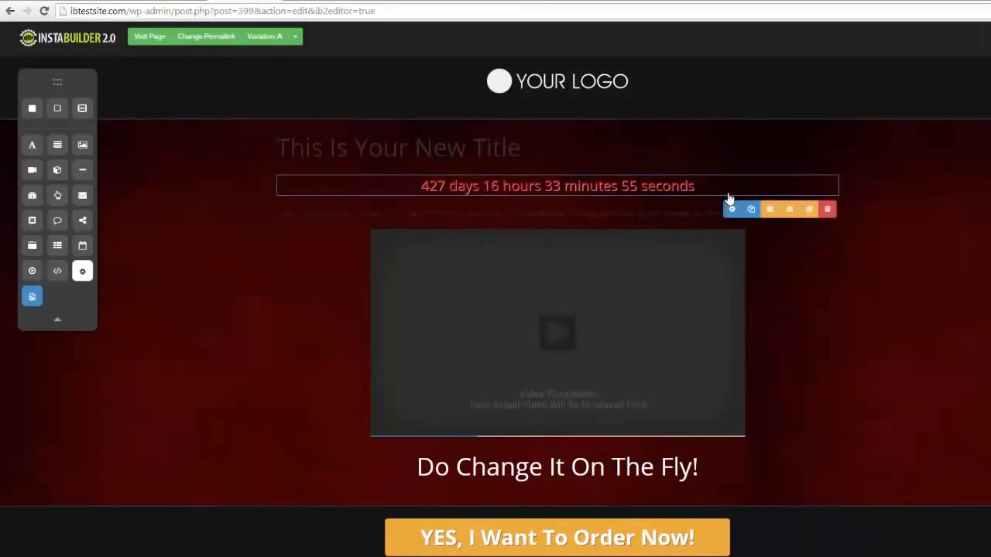
{"action": "left_click", "coordinate": [731, 209]}
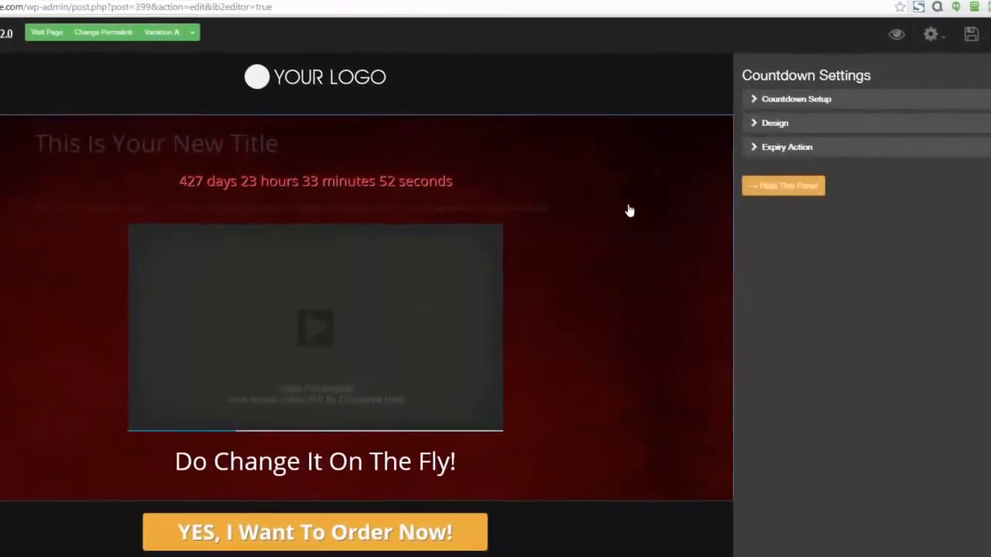
{"action": "left_click", "coordinate": [714, 103]}
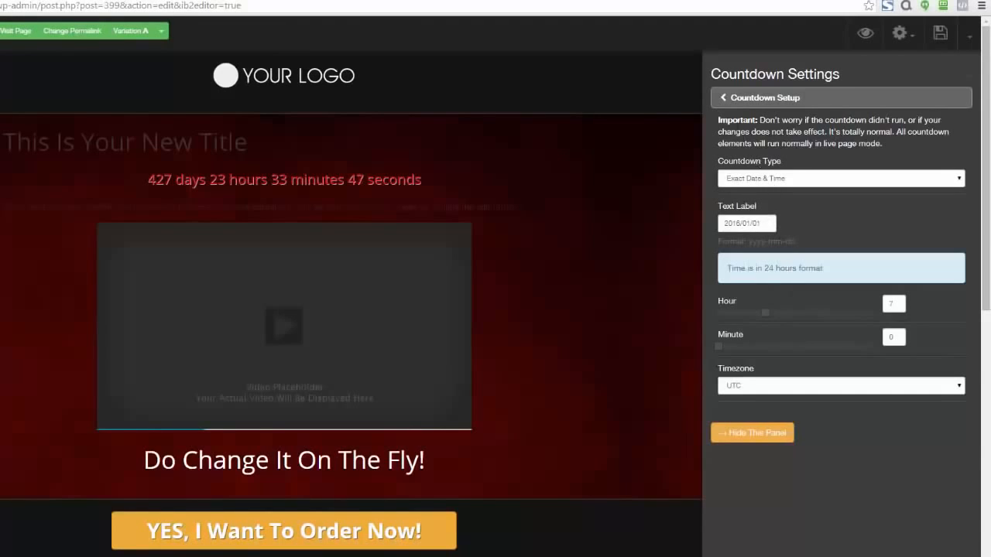
{"action": "left_click", "coordinate": [725, 98]}
Try the Fancy Text, Flat Box, Glossy Box and Circular styles on the countdown
{"action": "left_click", "coordinate": [727, 126]}
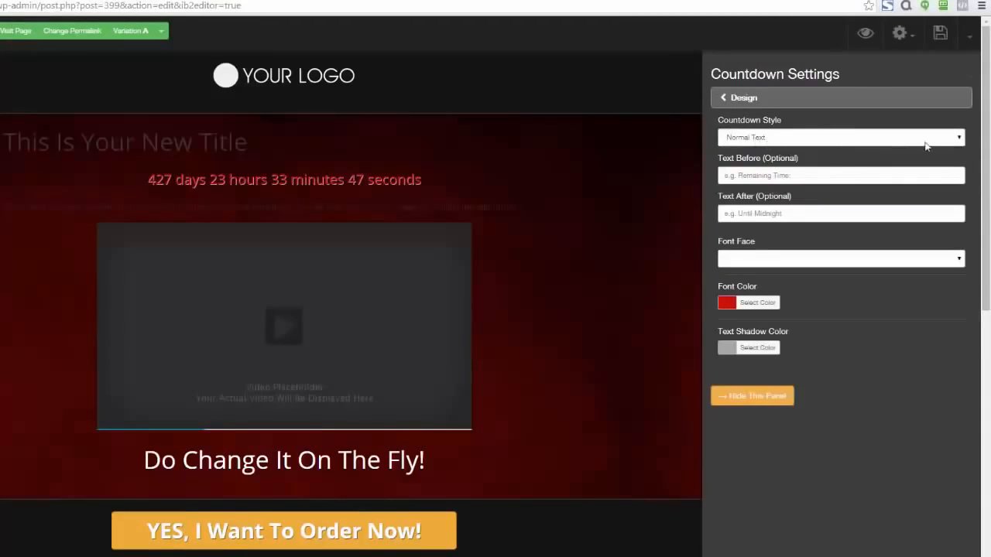
{"action": "left_click", "coordinate": [953, 139]}
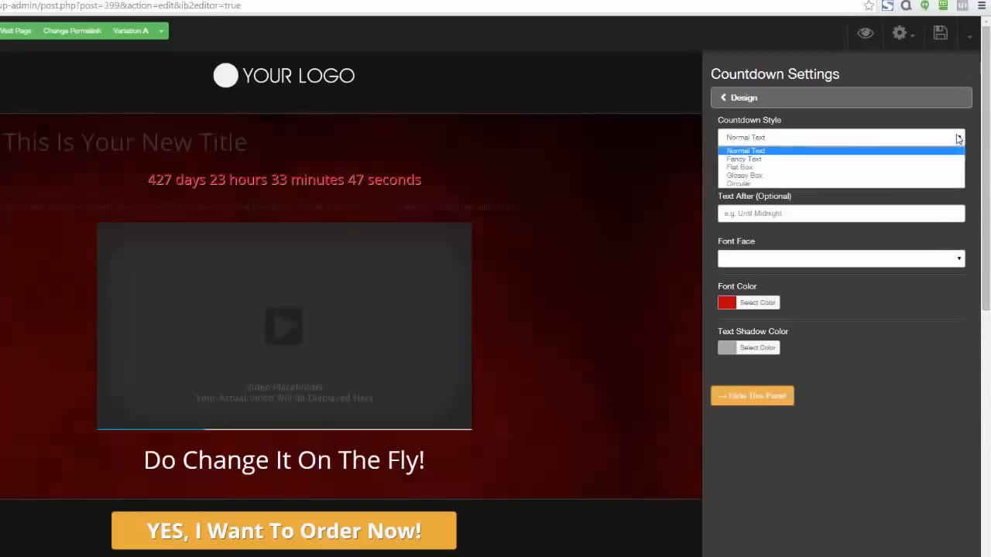
{"action": "left_click", "coordinate": [777, 160]}
{"action": "left_click", "coordinate": [955, 137]}
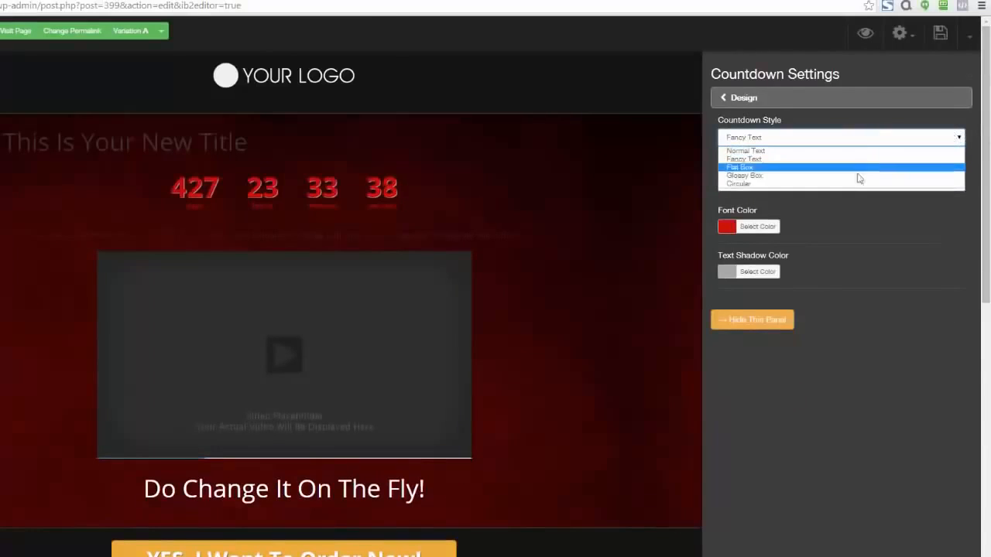
{"action": "left_click", "coordinate": [856, 169]}
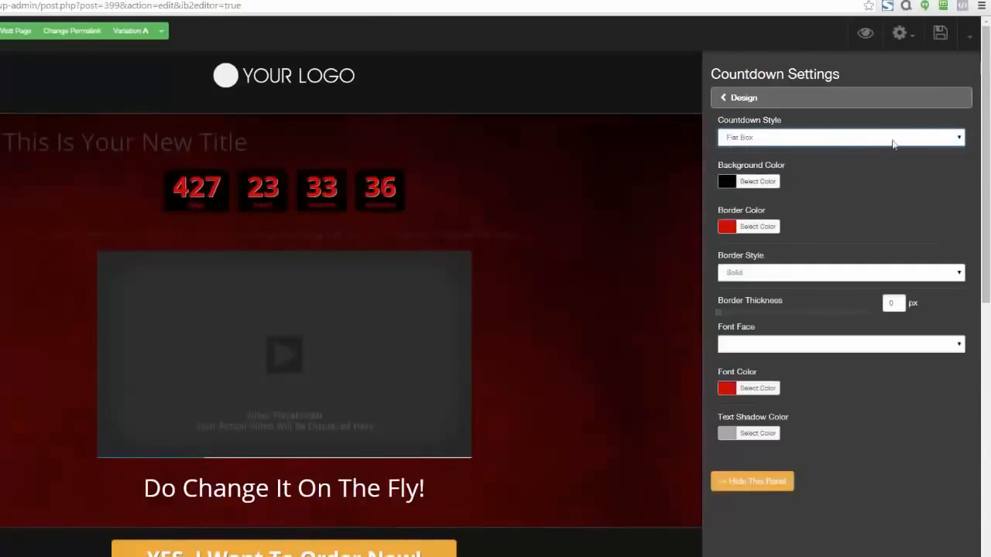
{"action": "left_click", "coordinate": [958, 137]}
{"action": "left_click", "coordinate": [882, 176]}
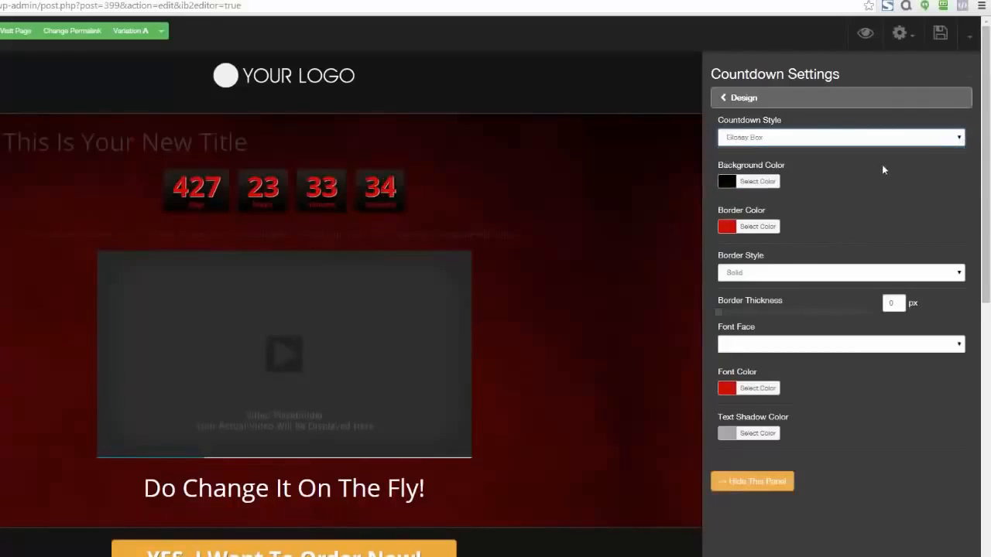
{"action": "left_click", "coordinate": [957, 137]}
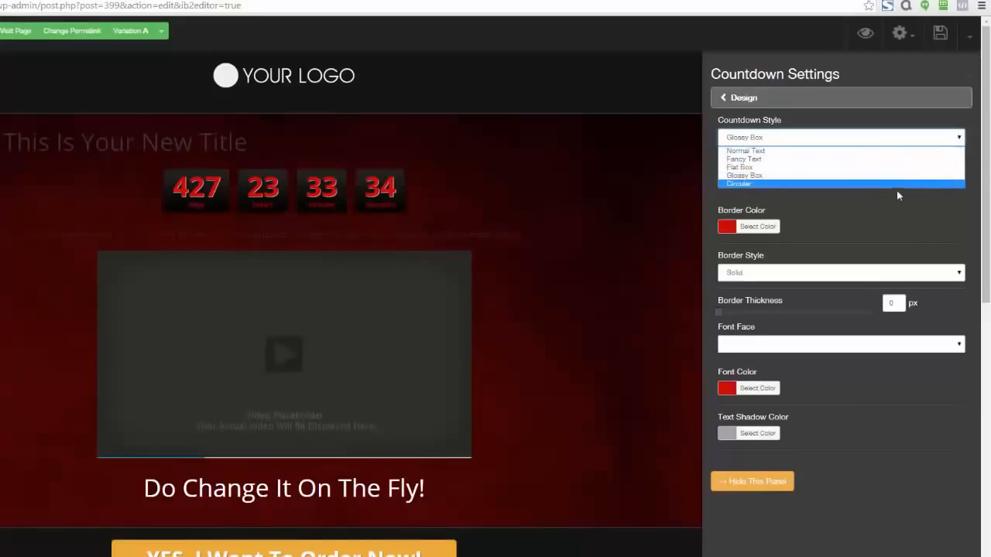
{"action": "left_click", "coordinate": [904, 186]}
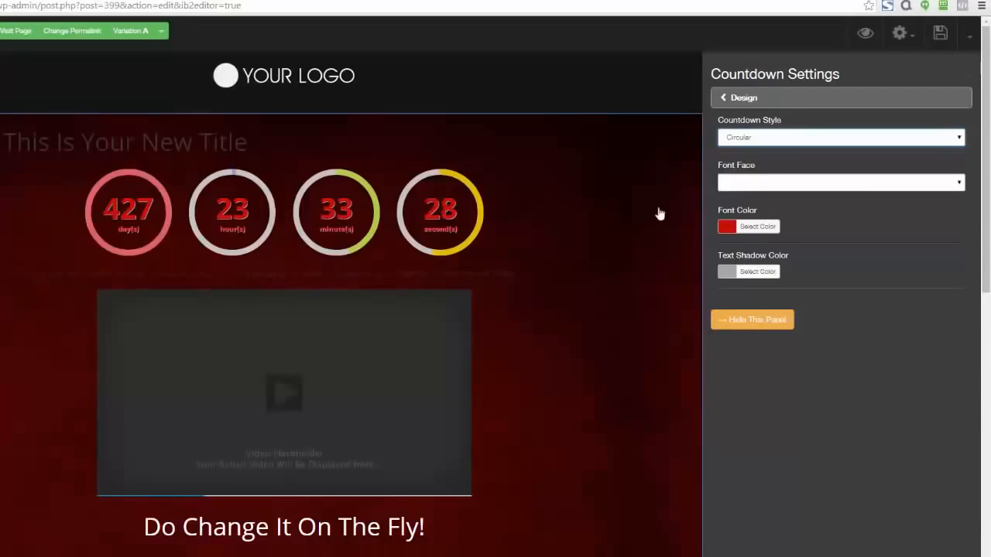
Set the countdown's font color to #f9f9f9 and its style to Flat Box
{"action": "left_click", "coordinate": [726, 227]}
{"action": "left_click", "coordinate": [731, 253]}
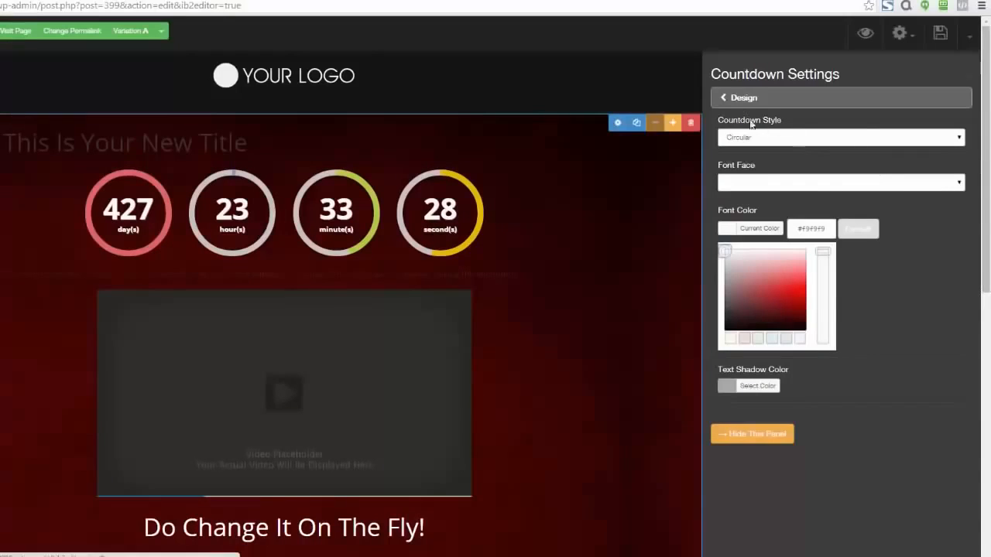
{"action": "left_click", "coordinate": [843, 137]}
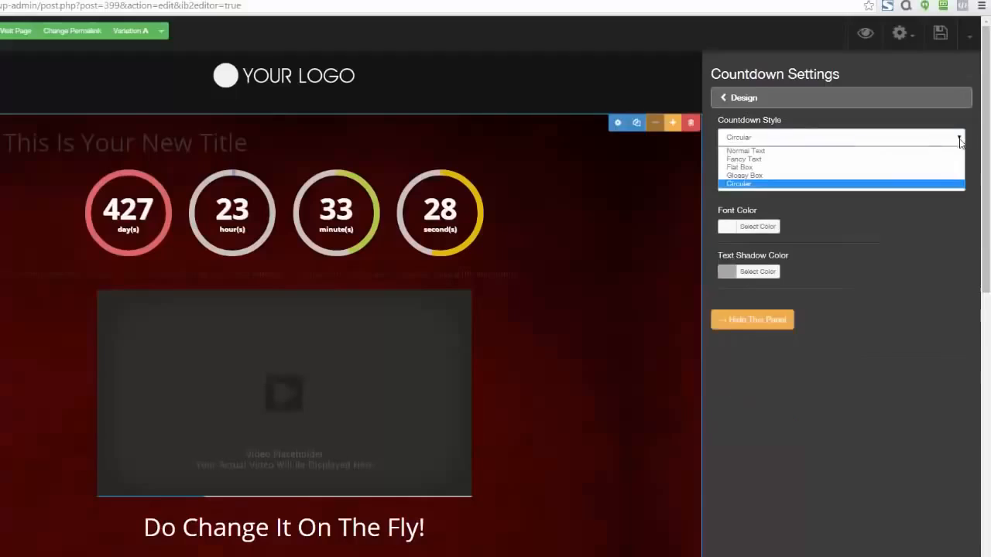
{"action": "left_click", "coordinate": [843, 168]}
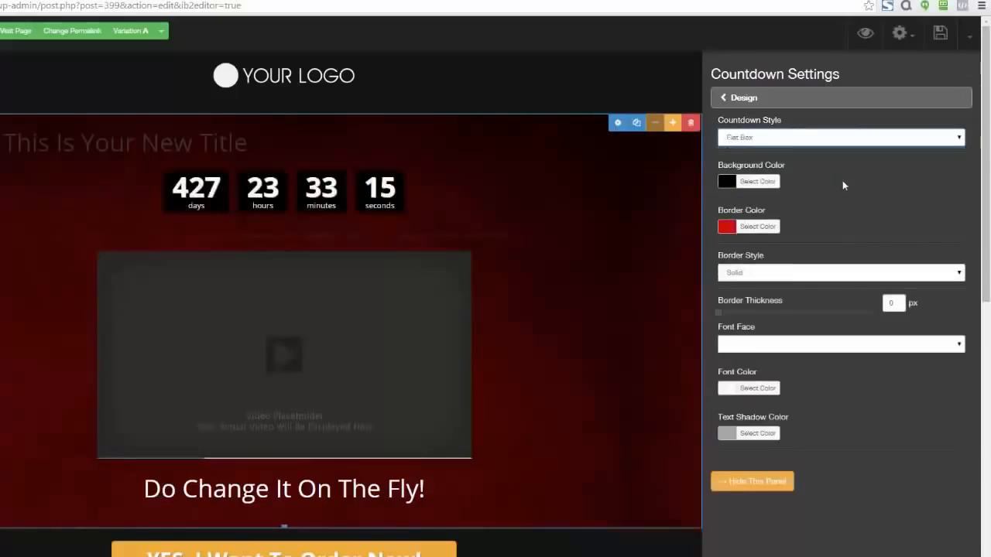
Set the background color of the countdown boxes to a very dark red, #1e0000
{"action": "left_click", "coordinate": [727, 183]}
{"action": "mouse_move", "coordinate": [752, 259]}
{"action": "left_mouse_down"}
{"action": "mouse_move", "coordinate": [800, 227]}
{"action": "mouse_move", "coordinate": [751, 256]}
{"action": "mouse_move", "coordinate": [757, 223]}
{"action": "mouse_move", "coordinate": [797, 233]}
{"action": "mouse_move", "coordinate": [786, 246]}
{"action": "mouse_move", "coordinate": [802, 270]}
{"action": "mouse_move", "coordinate": [799, 235]}
{"action": "mouse_move", "coordinate": [780, 226]}
{"action": "mouse_move", "coordinate": [774, 252]}
{"action": "mouse_move", "coordinate": [805, 297]}
{"action": "left_mouse_up"}
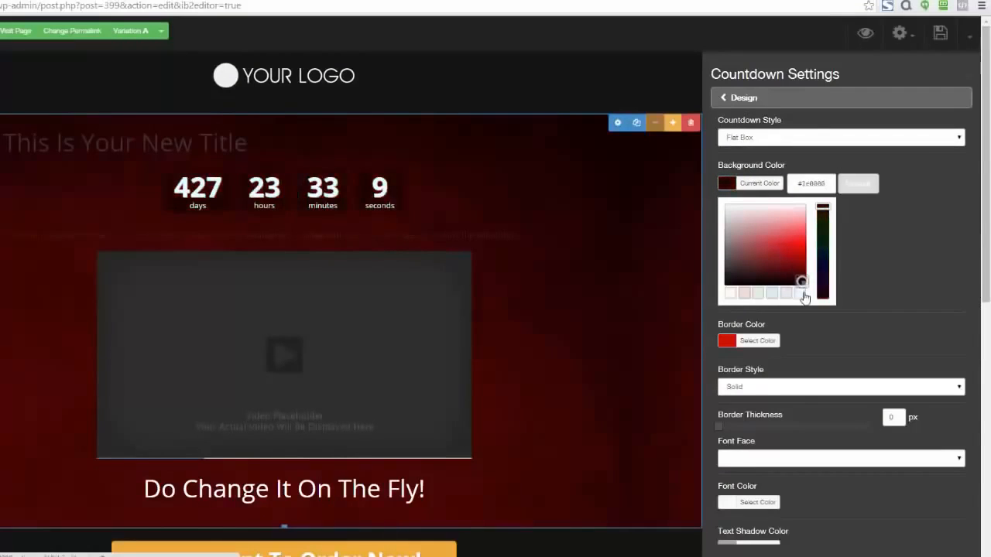
{"action": "left_click", "coordinate": [914, 271]}
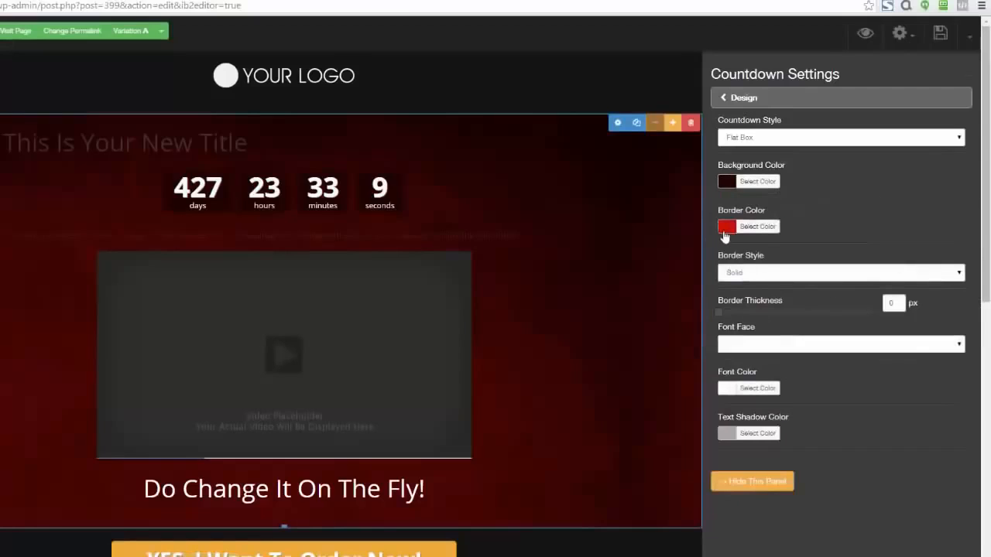
{"action": "left_click", "coordinate": [720, 99]}
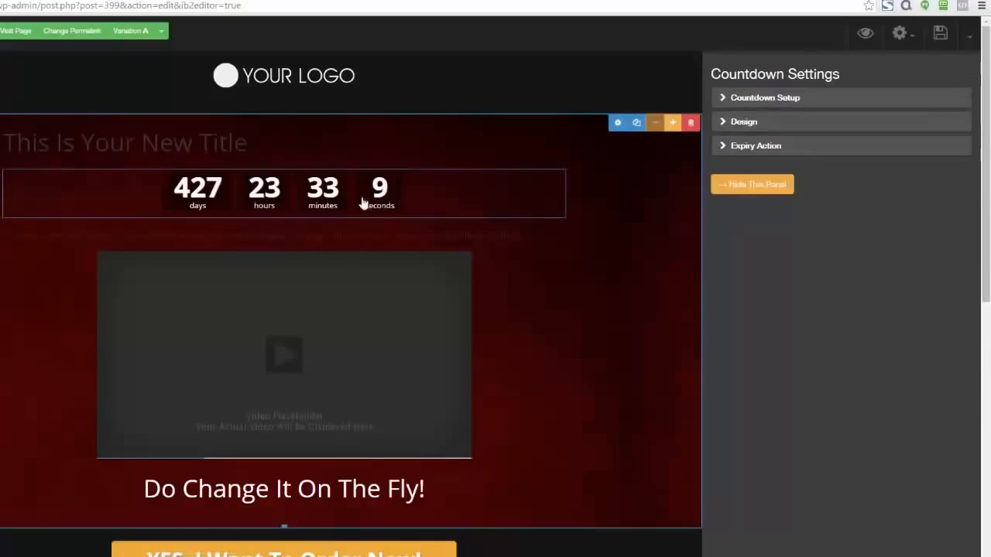
Examine the action types available for when the countdown expires, and close the countdown settings
{"action": "left_click", "coordinate": [719, 149]}
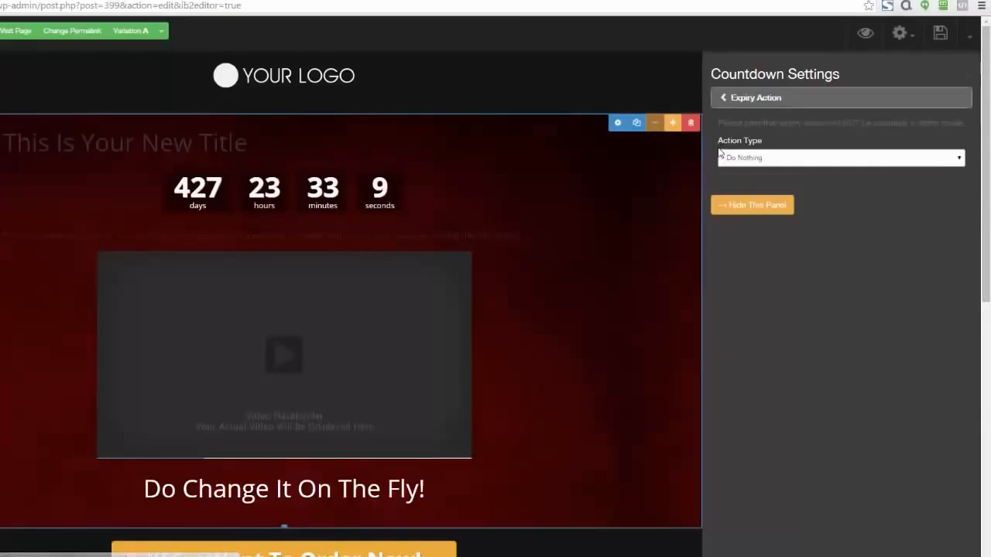
{"action": "left_click", "coordinate": [957, 160]}
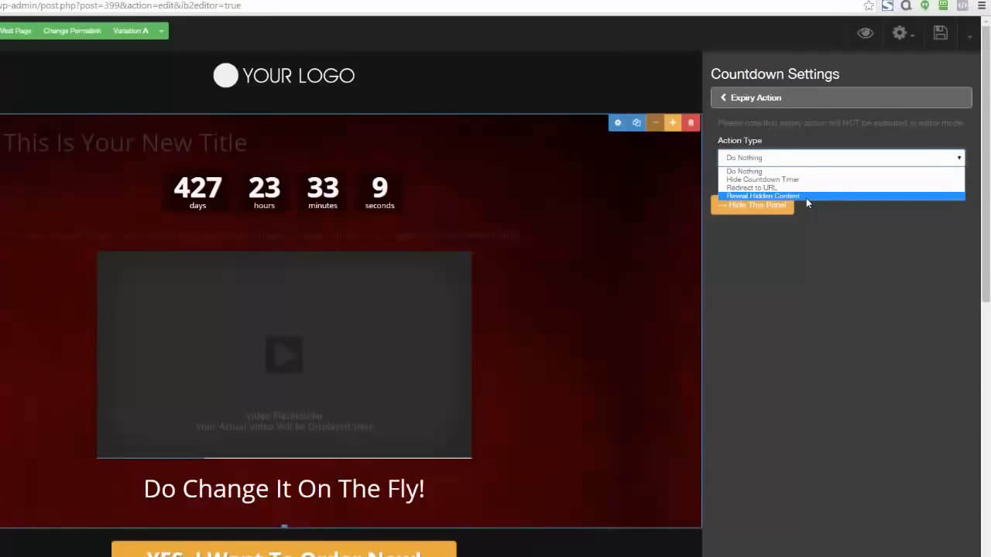
{"action": "left_click", "coordinate": [809, 236]}
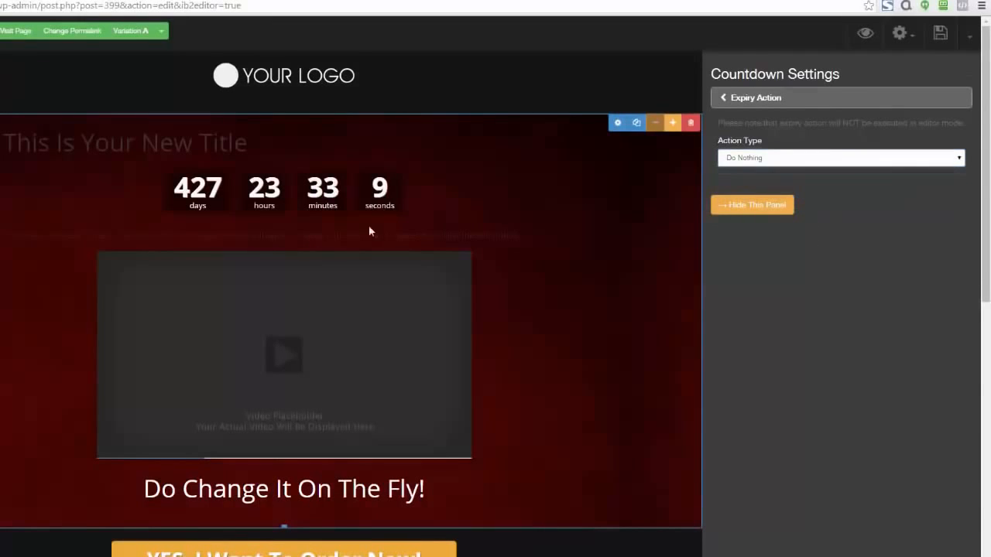
{"action": "left_click", "coordinate": [963, 82]}
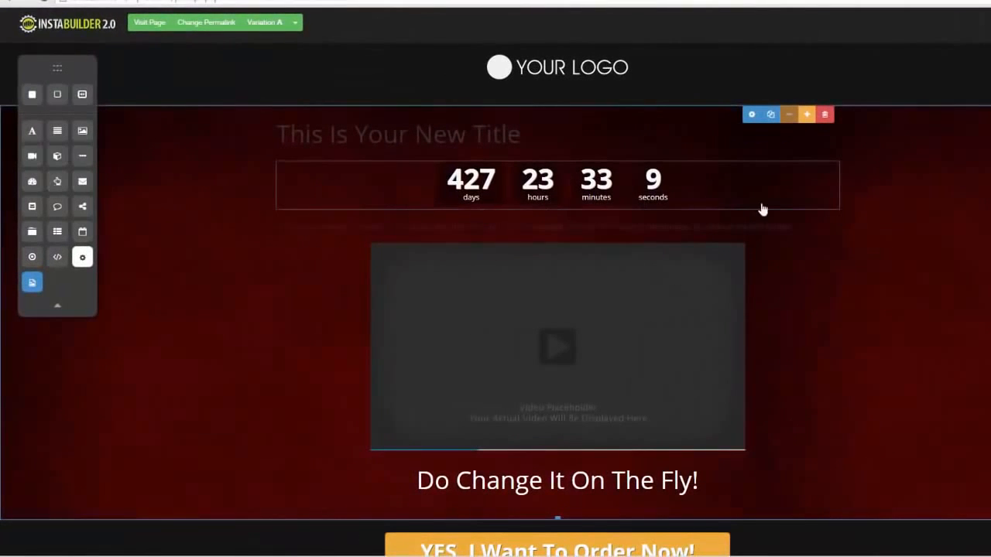
Replace the countdown under the new title with a button element
{"action": "left_click", "coordinate": [827, 223]}
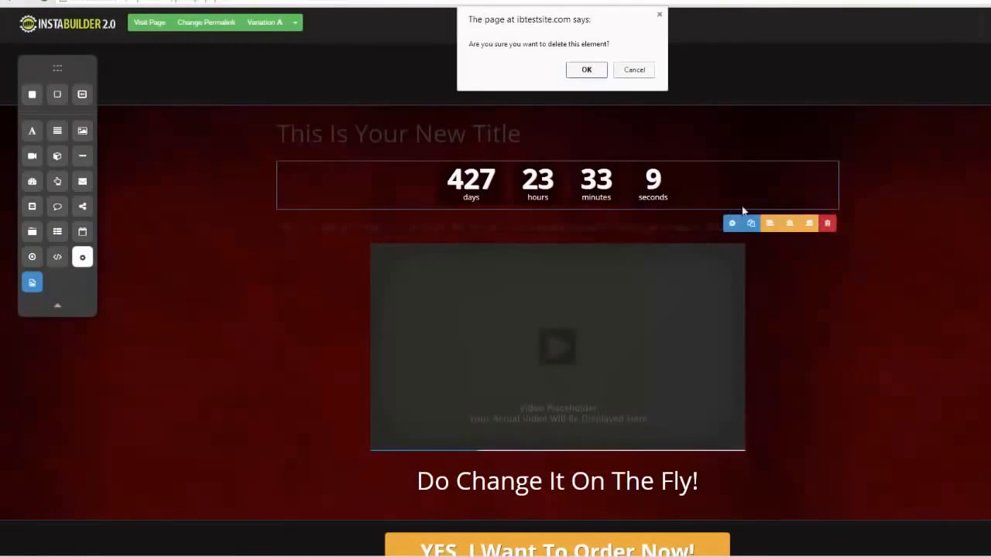
{"action": "left_click", "coordinate": [585, 71]}
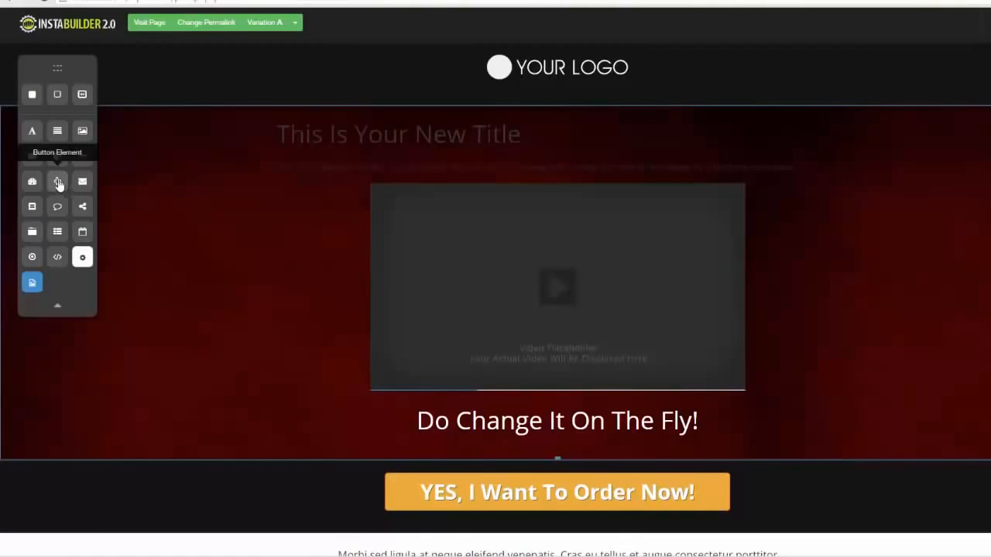
{"action": "left_click_drag", "start_coordinate": [57, 181], "coordinate": [476, 174]}
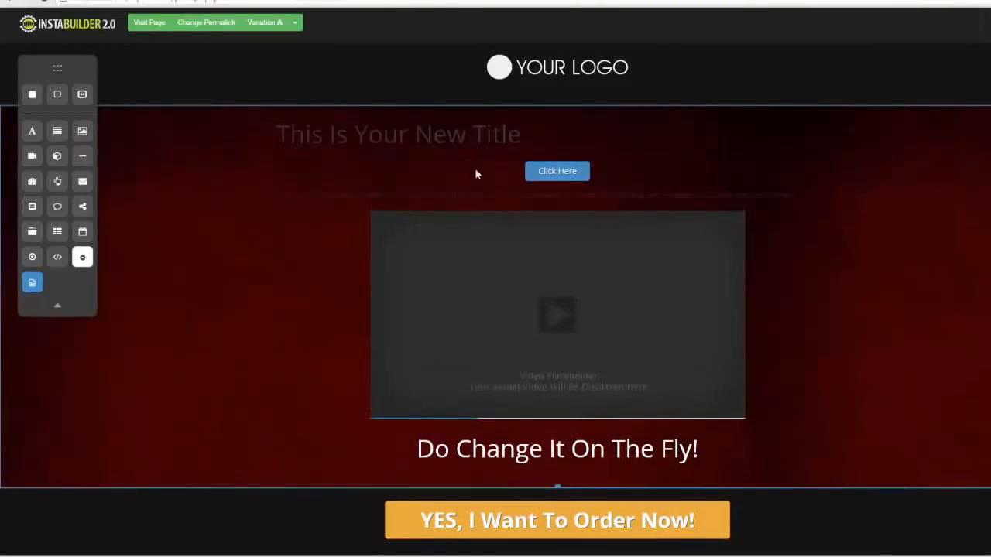
Open the settings of the new button and examine its text label and font options
{"action": "left_click", "coordinate": [578, 184]}
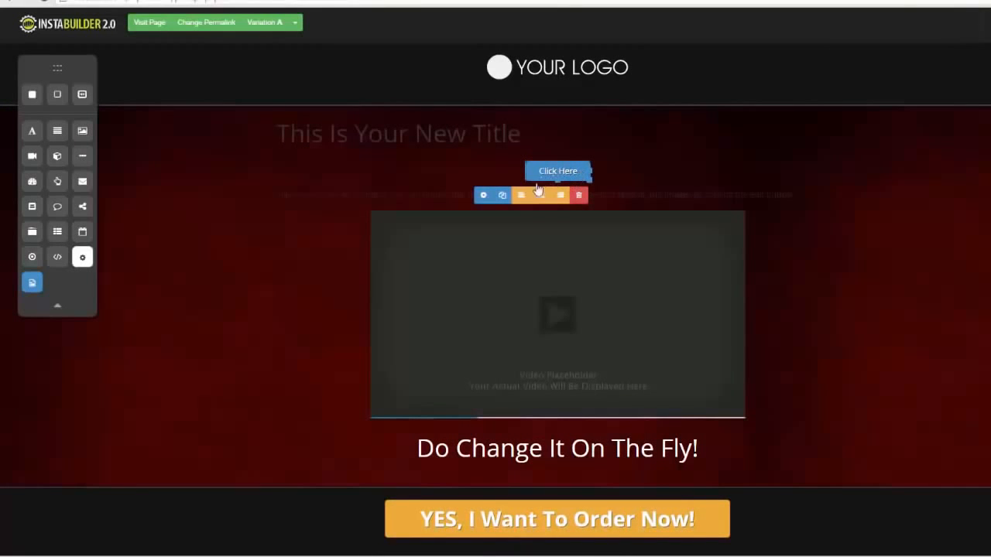
{"action": "left_click", "coordinate": [483, 195]}
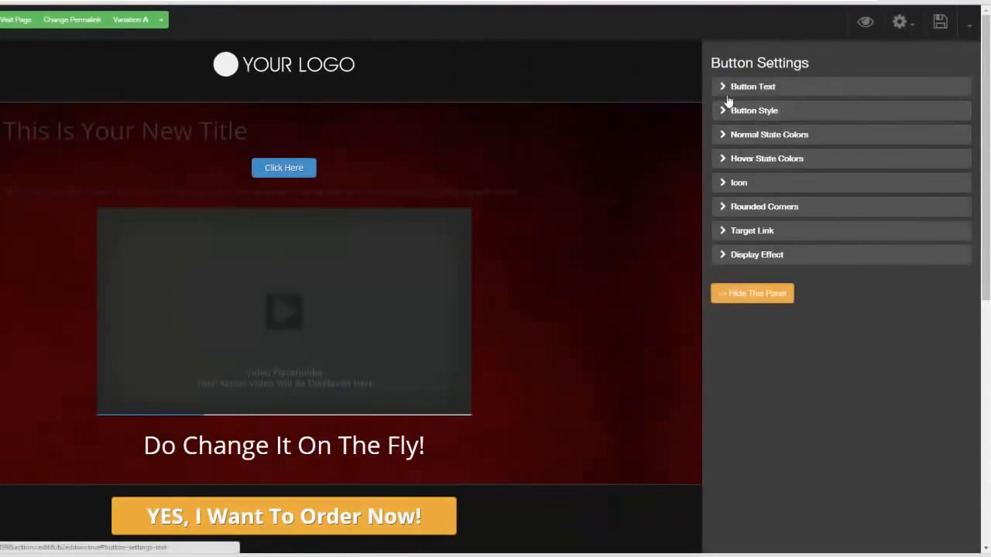
{"action": "left_click", "coordinate": [728, 93]}
{"action": "left_click_drag", "start_coordinate": [778, 125], "coordinate": [723, 125]}
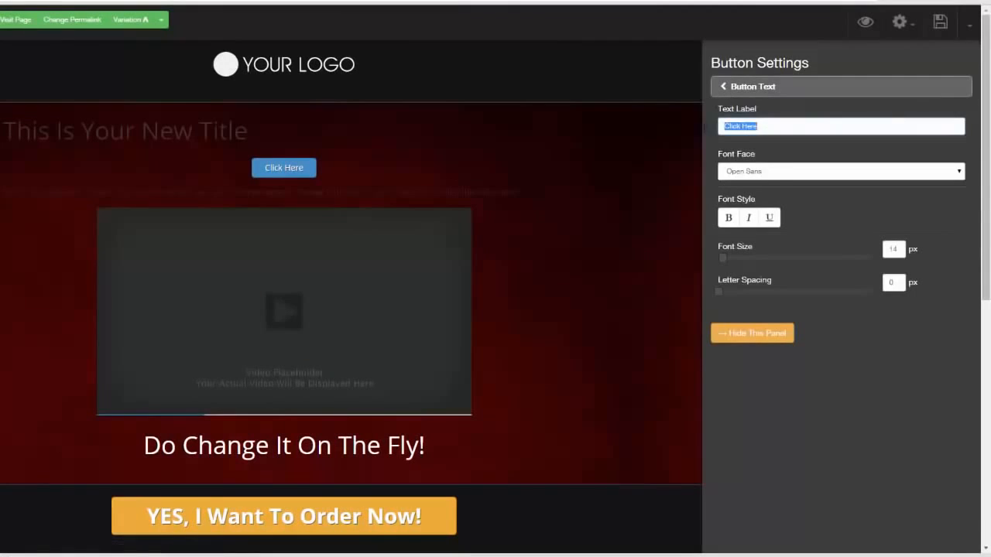
{"action": "left_click", "coordinate": [722, 89]}
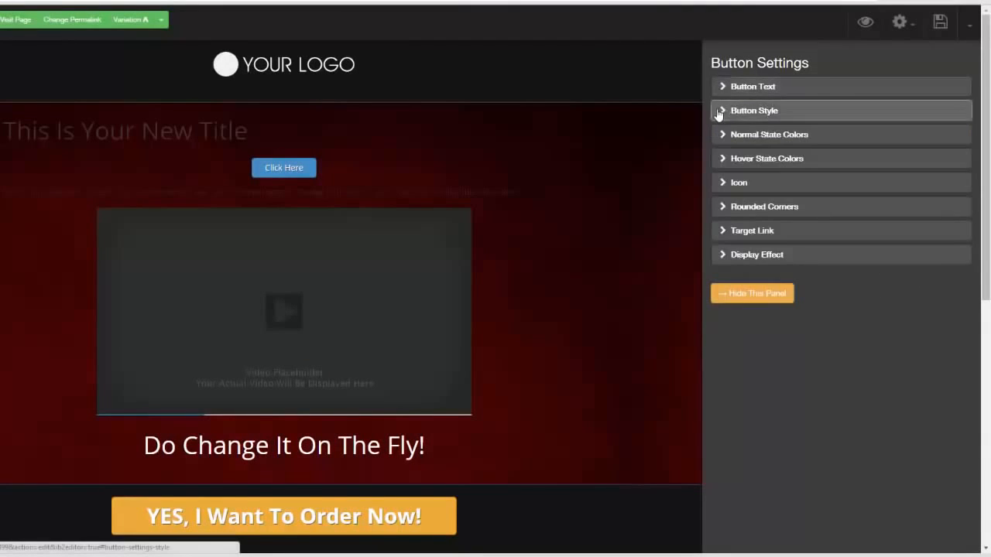
Try the Glossy style on the new button and return it to Flat
{"action": "left_click", "coordinate": [718, 111]}
{"action": "left_click", "coordinate": [929, 126]}
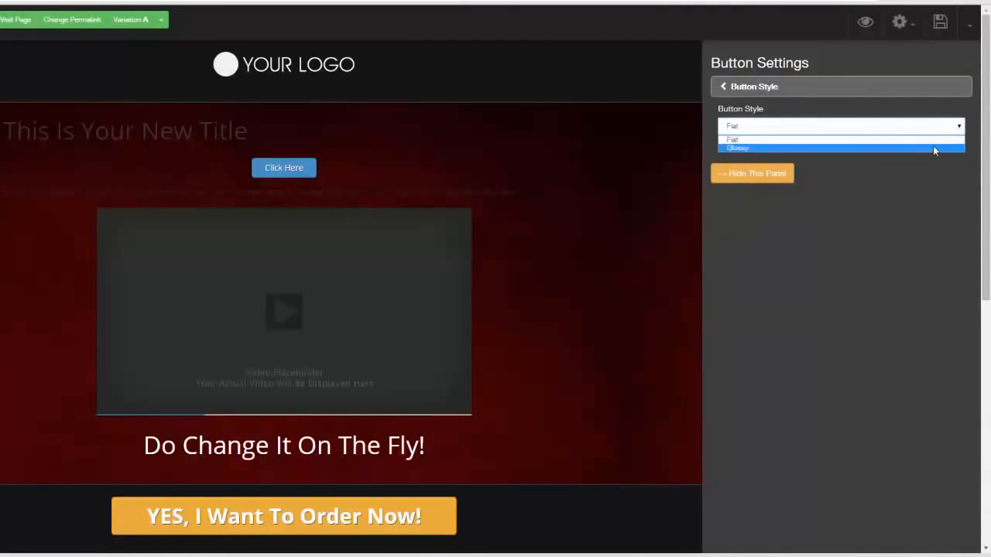
{"action": "left_click", "coordinate": [933, 147]}
{"action": "left_click", "coordinate": [942, 127]}
{"action": "left_click", "coordinate": [921, 140]}
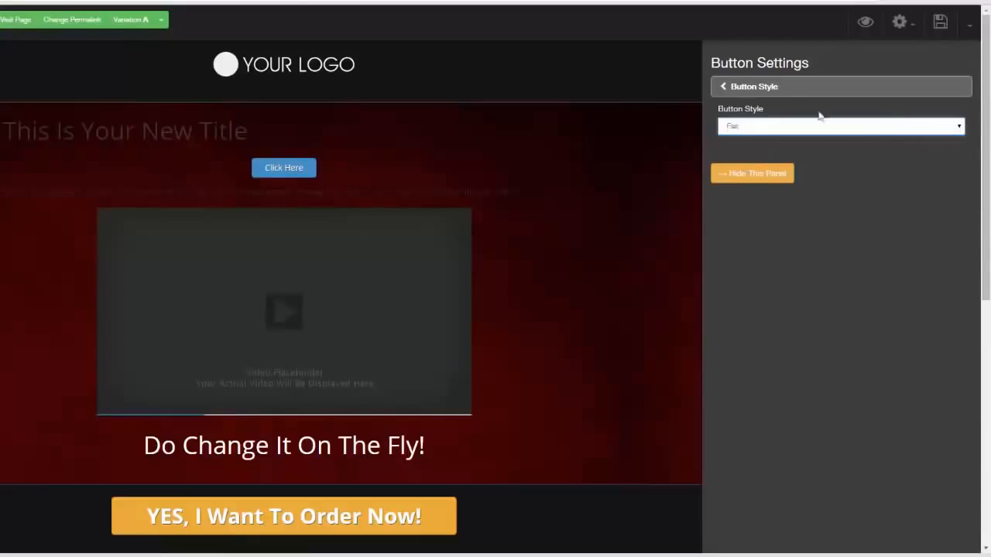
{"action": "left_click", "coordinate": [722, 89]}
Set the new button's normal-state color to a deep blue
{"action": "left_click", "coordinate": [722, 132]}
{"action": "left_click", "coordinate": [744, 129]}
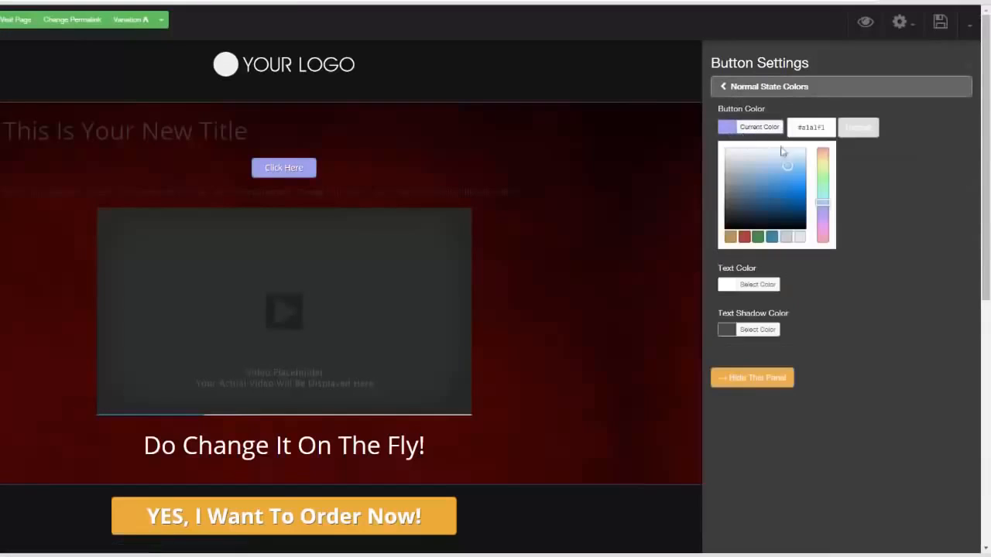
{"action": "mouse_move", "coordinate": [786, 167]}
{"action": "left_mouse_down"}
{"action": "mouse_move", "coordinate": [792, 178]}
{"action": "mouse_move", "coordinate": [745, 162]}
{"action": "mouse_move", "coordinate": [782, 216]}
{"action": "left_mouse_up"}
{"action": "left_click", "coordinate": [786, 194]}
{"action": "left_click", "coordinate": [891, 185]}
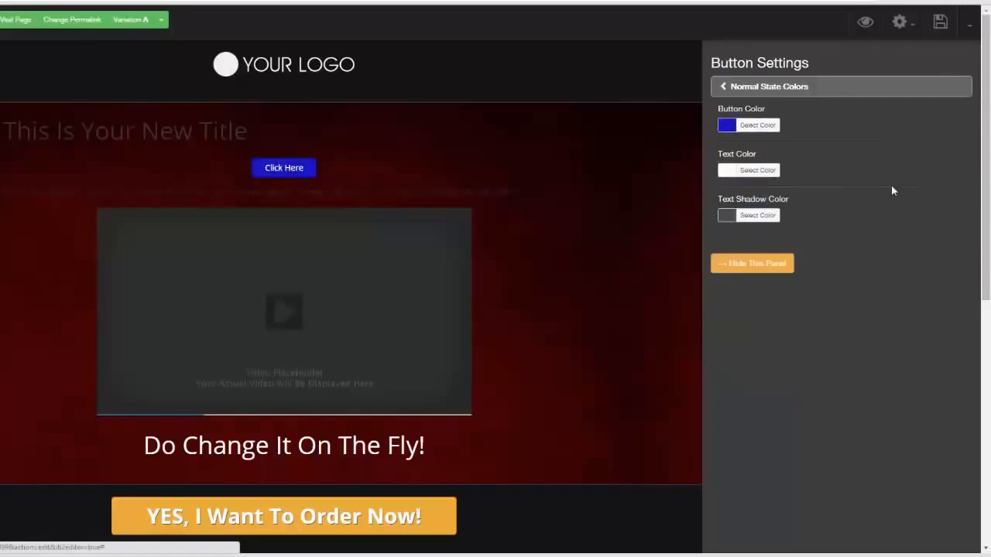
{"action": "left_click", "coordinate": [726, 89]}
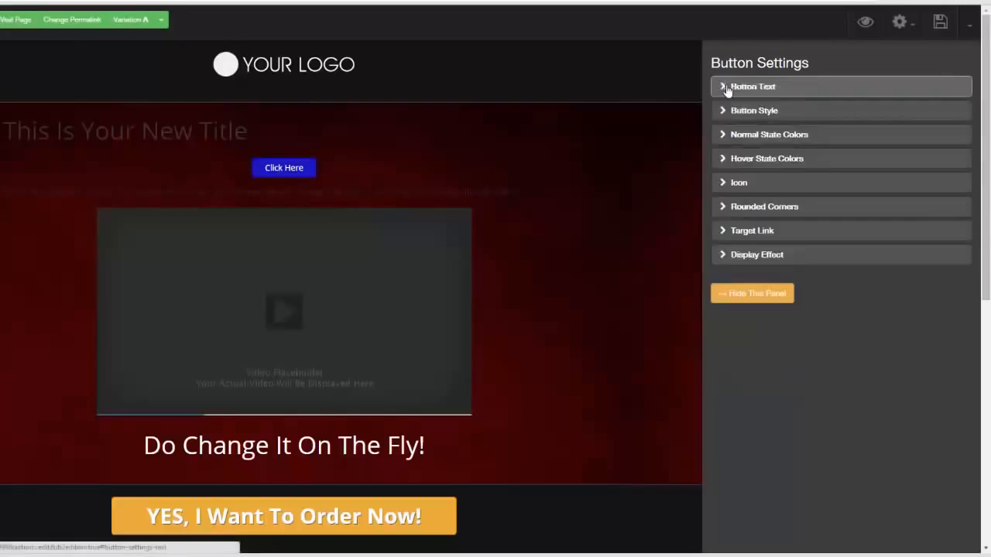
Set the new button's hover-state color to a light orange
{"action": "left_click", "coordinate": [719, 159]}
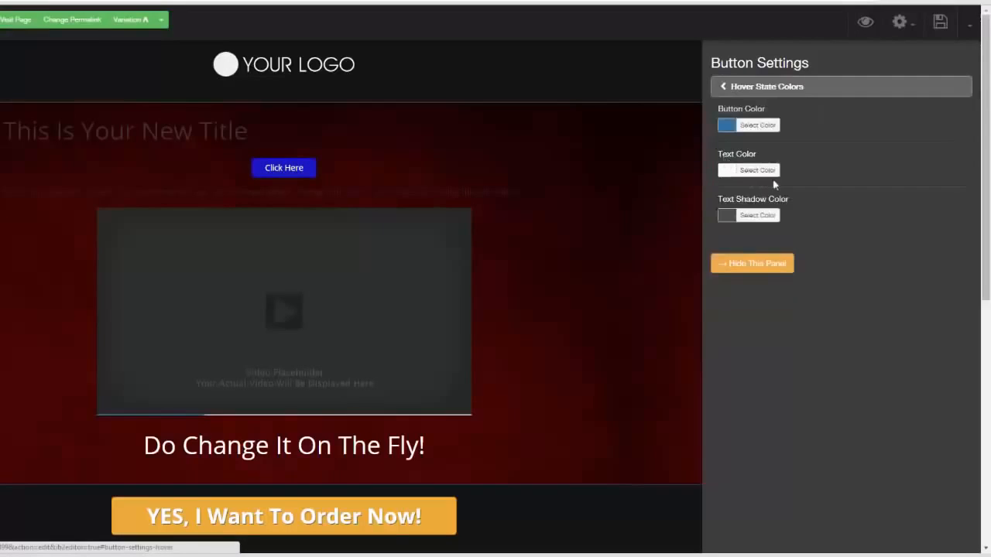
{"action": "left_click", "coordinate": [724, 125]}
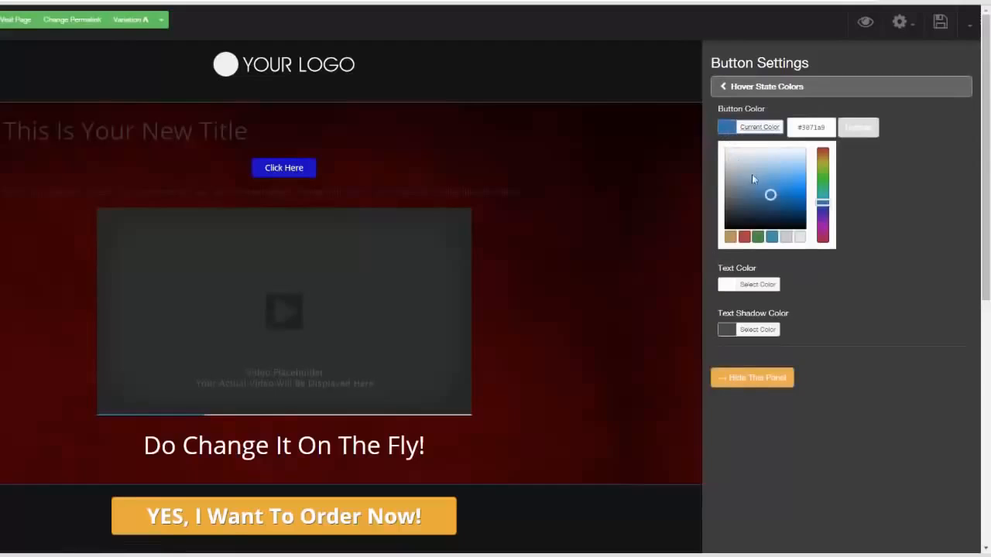
{"action": "left_click_drag", "start_coordinate": [771, 196], "coordinate": [797, 166]}
{"action": "left_click", "coordinate": [730, 239]}
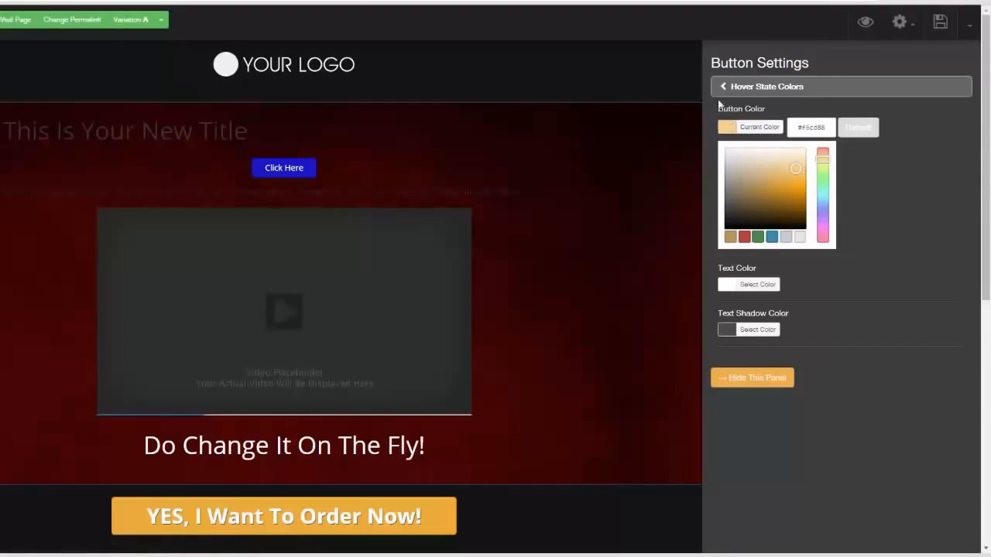
{"action": "left_click", "coordinate": [722, 88]}
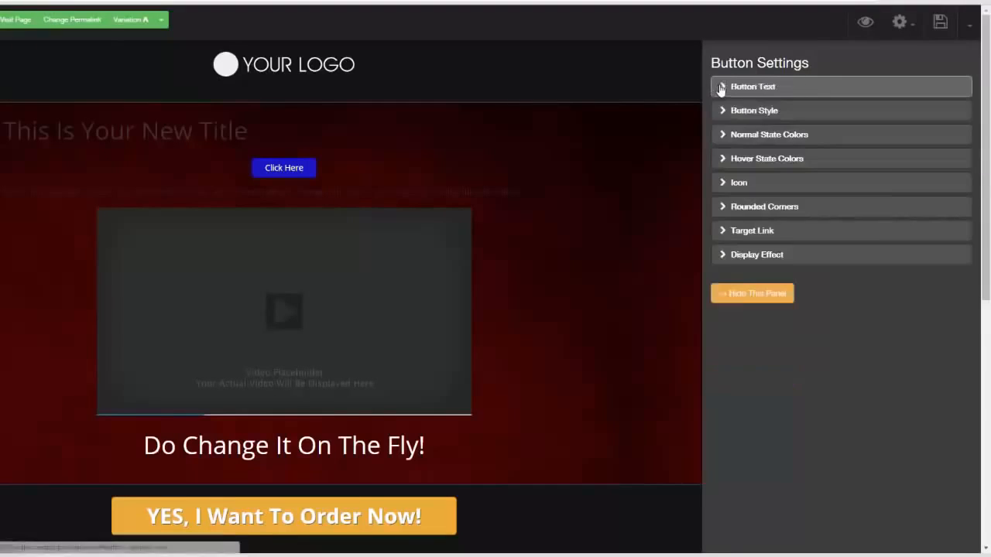
Add a circled check mark icon before the new button's text
{"action": "left_click", "coordinate": [727, 184]}
{"action": "left_click", "coordinate": [726, 184]}
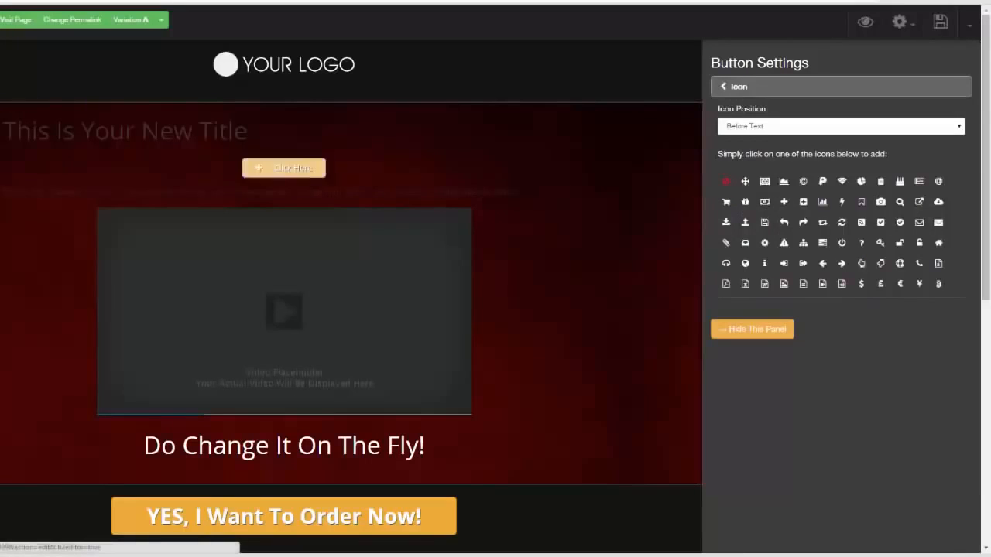
{"action": "left_click", "coordinate": [847, 224]}
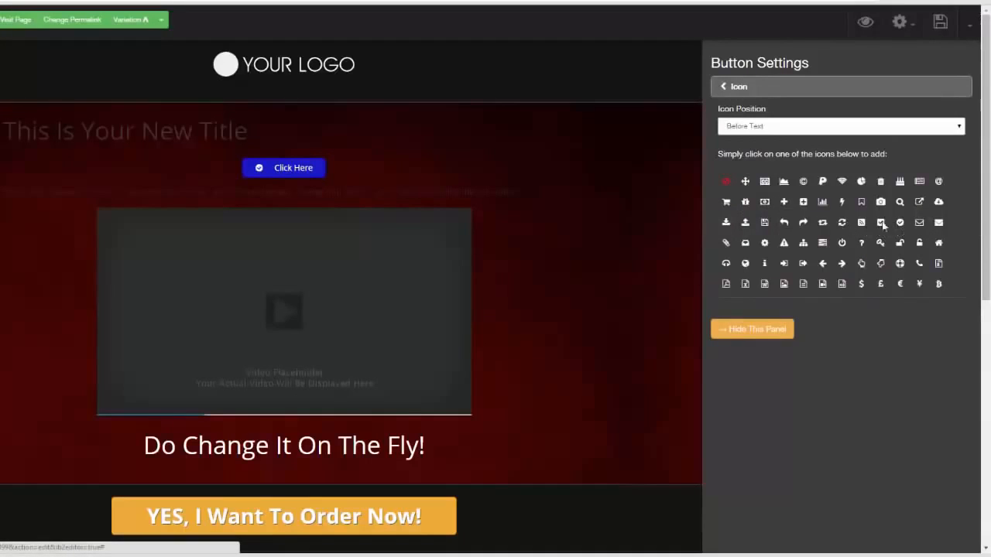
Increase the roundness of the new button's corners
{"action": "left_click", "coordinate": [727, 89]}
{"action": "left_click", "coordinate": [743, 207]}
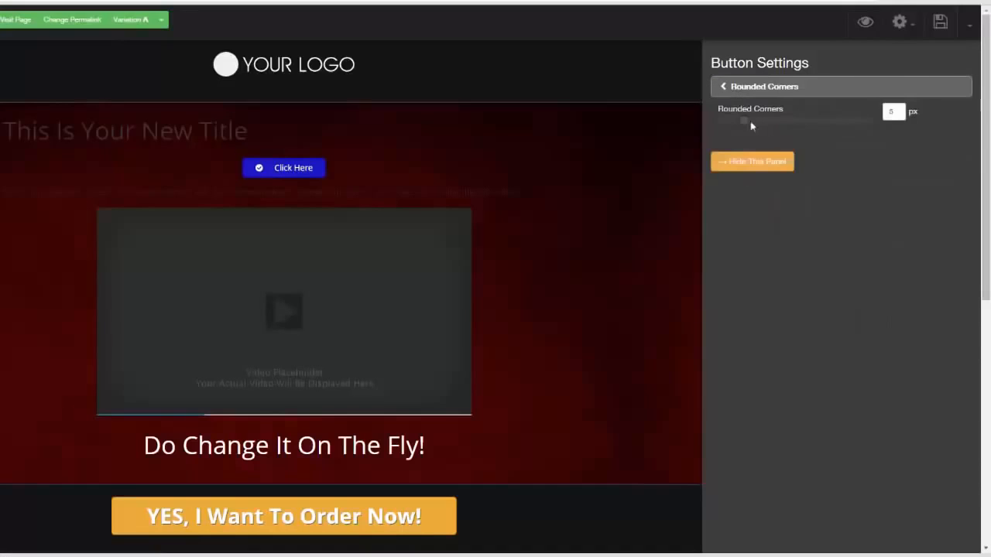
{"action": "left_click", "coordinate": [727, 87]}
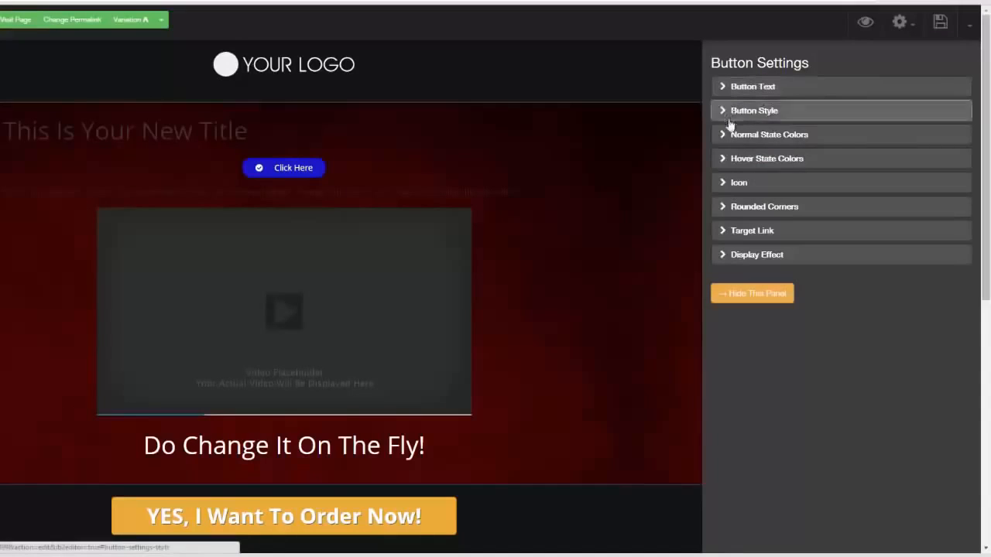
Set the new button's target link type to PopUp and open that popup for editing
{"action": "left_click", "coordinate": [726, 231]}
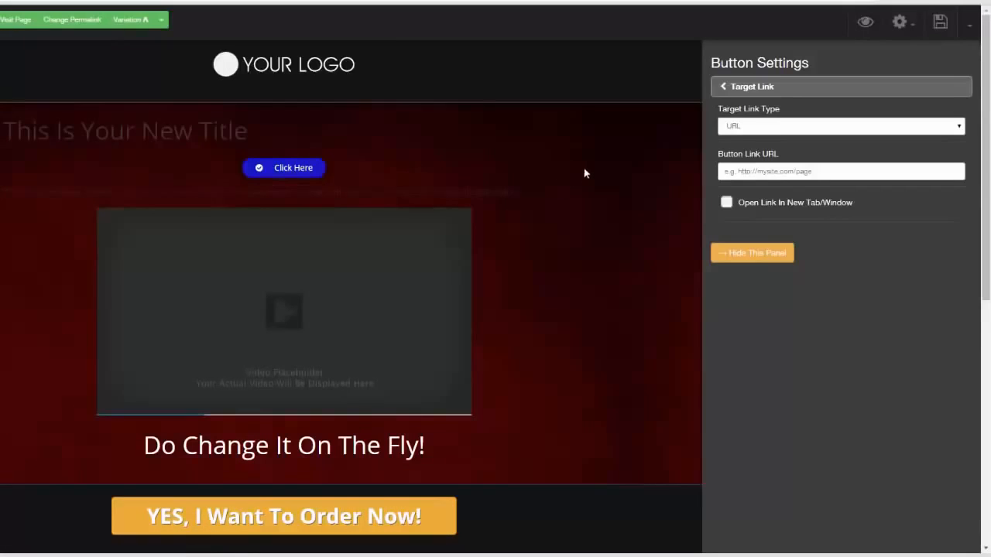
{"action": "left_click", "coordinate": [958, 129]}
{"action": "left_click", "coordinate": [901, 144]}
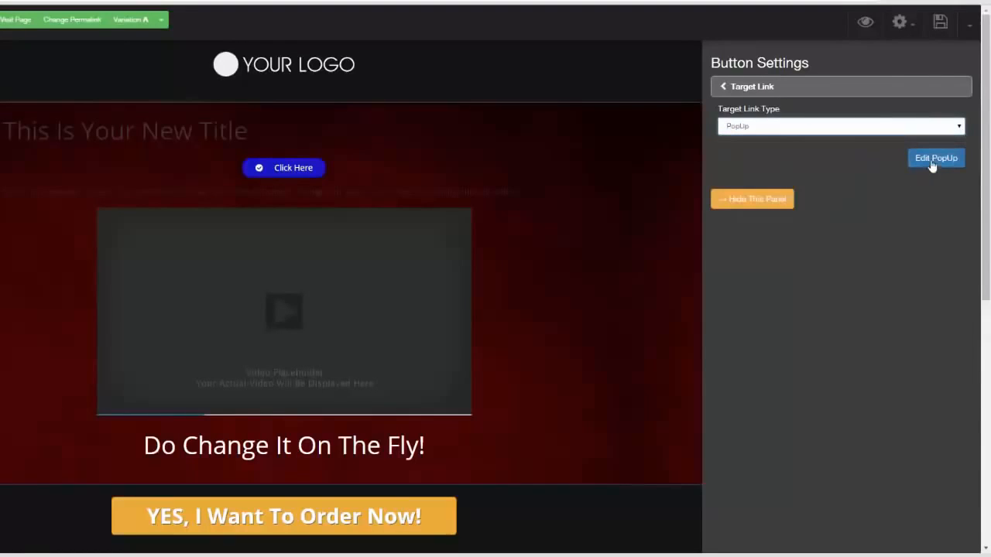
{"action": "left_click", "coordinate": [932, 161]}
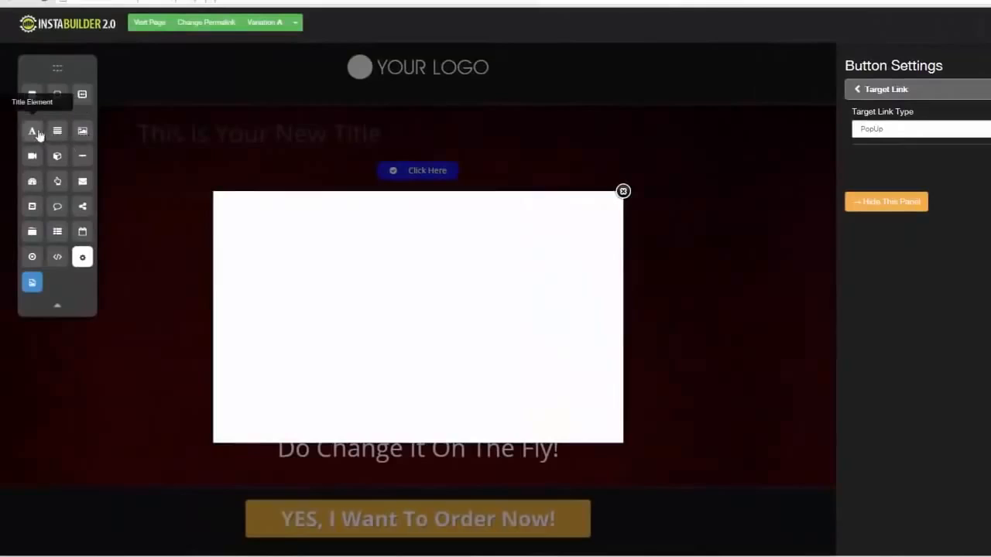
Add a title element to the empty popup and center its text
{"action": "left_click_drag", "start_coordinate": [32, 133], "coordinate": [420, 236]}
{"action": "left_click", "coordinate": [418, 233]}
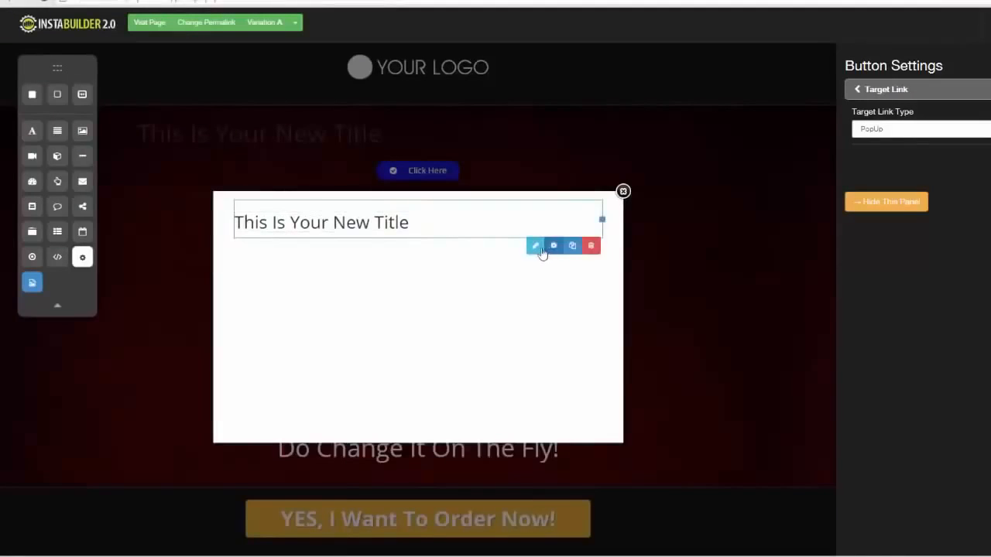
{"action": "left_click", "coordinate": [535, 246]}
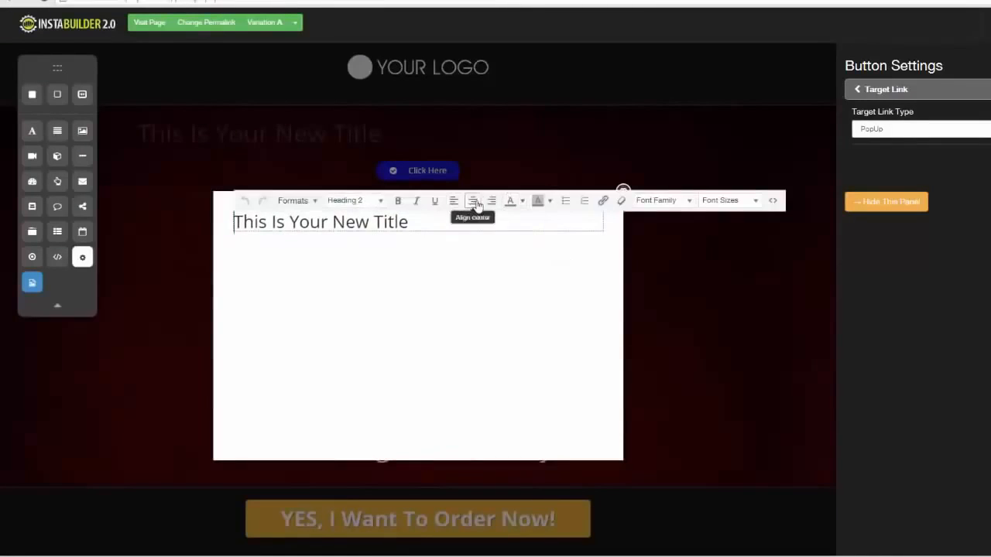
{"action": "left_click", "coordinate": [472, 199]}
{"action": "left_click", "coordinate": [465, 292]}
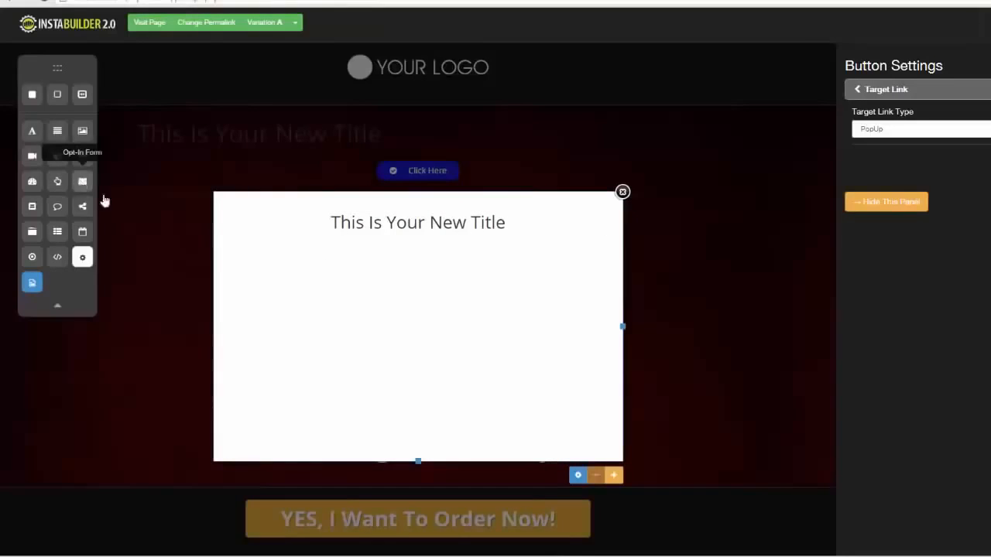
Add an opt-in form below the popup's title and a text element between them, and close the popup
{"action": "left_click_drag", "start_coordinate": [82, 181], "coordinate": [432, 248]}
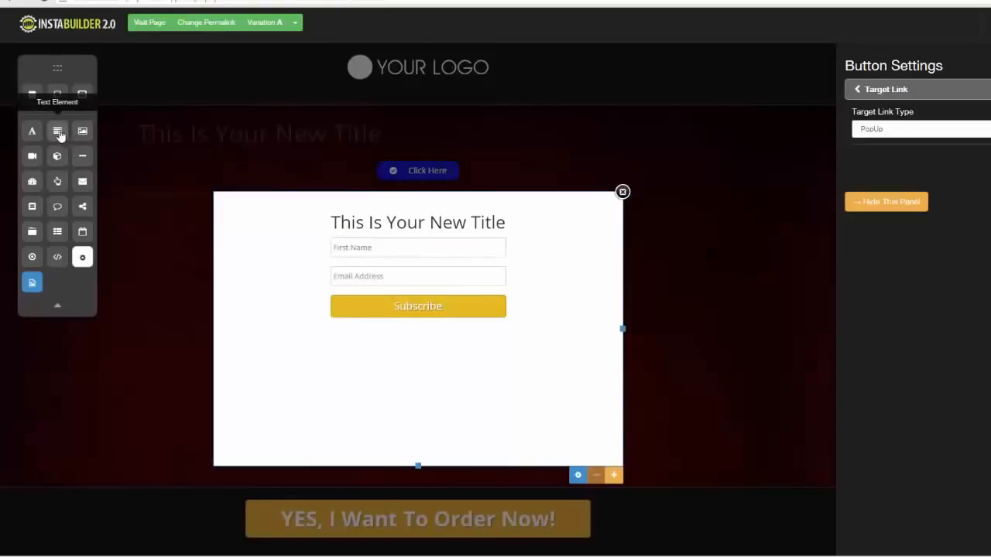
{"action": "left_click_drag", "start_coordinate": [59, 134], "coordinate": [364, 238]}
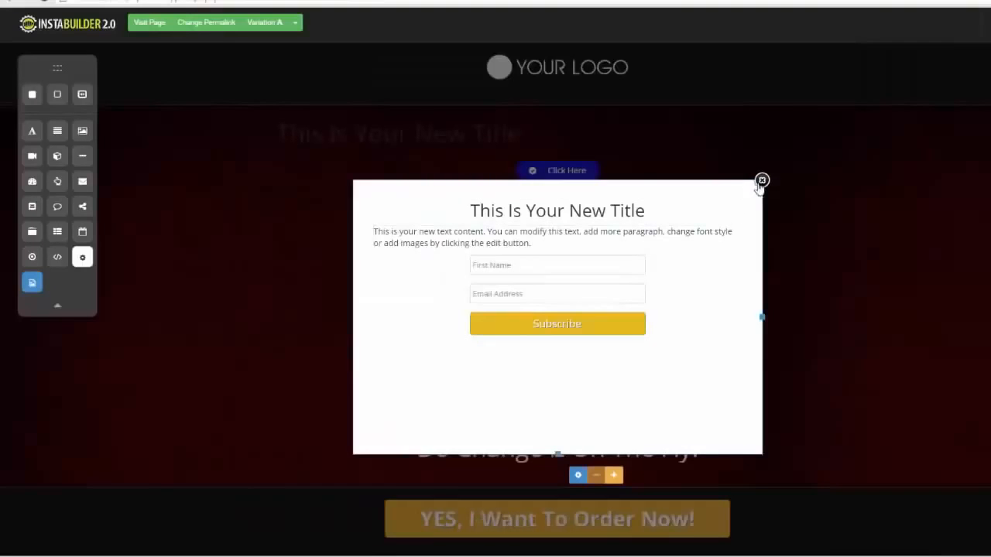
{"action": "left_click", "coordinate": [761, 179]}
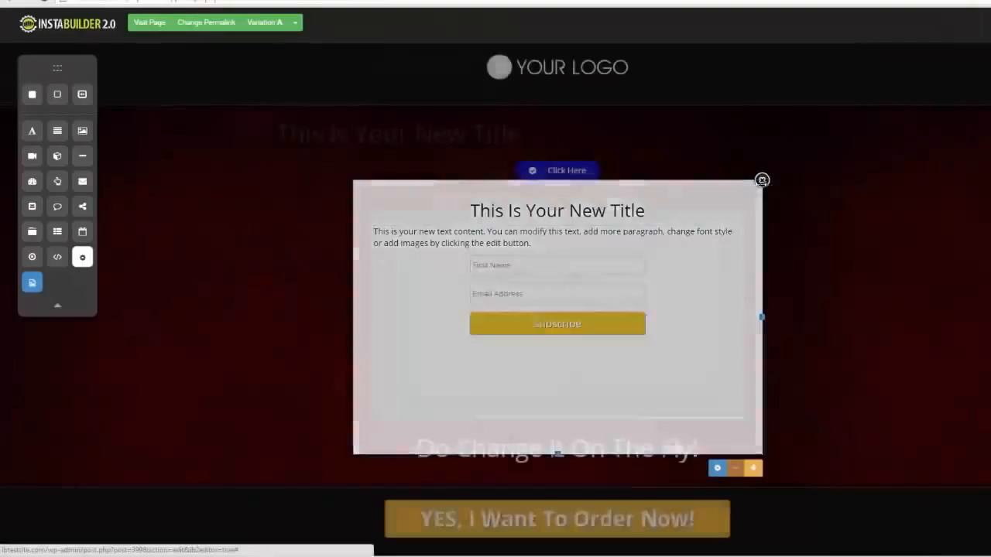
Delete the text element below the new button and the video placeholder
{"action": "mouse_move", "coordinate": [799, 208]}
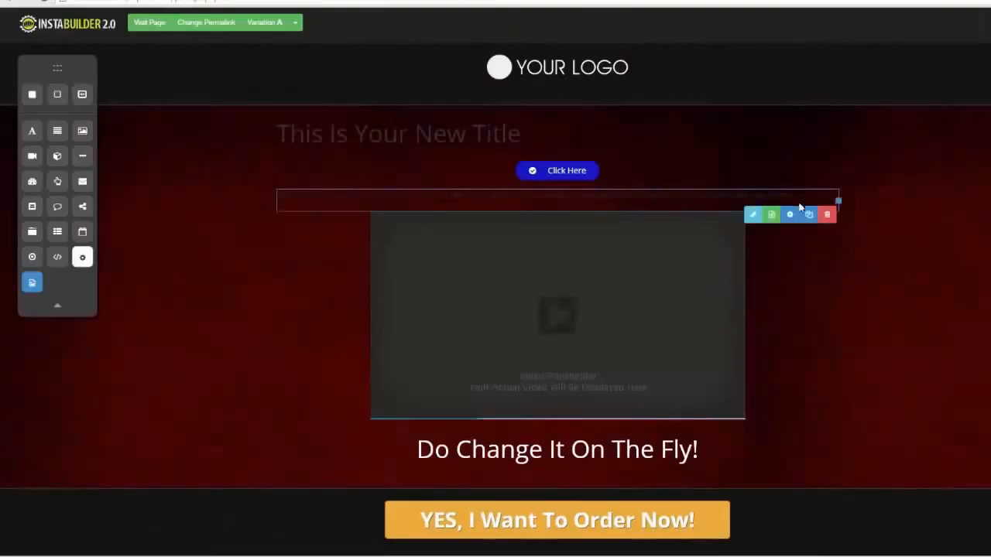
{"action": "left_click", "coordinate": [827, 215]}
{"action": "left_click", "coordinate": [591, 70]}
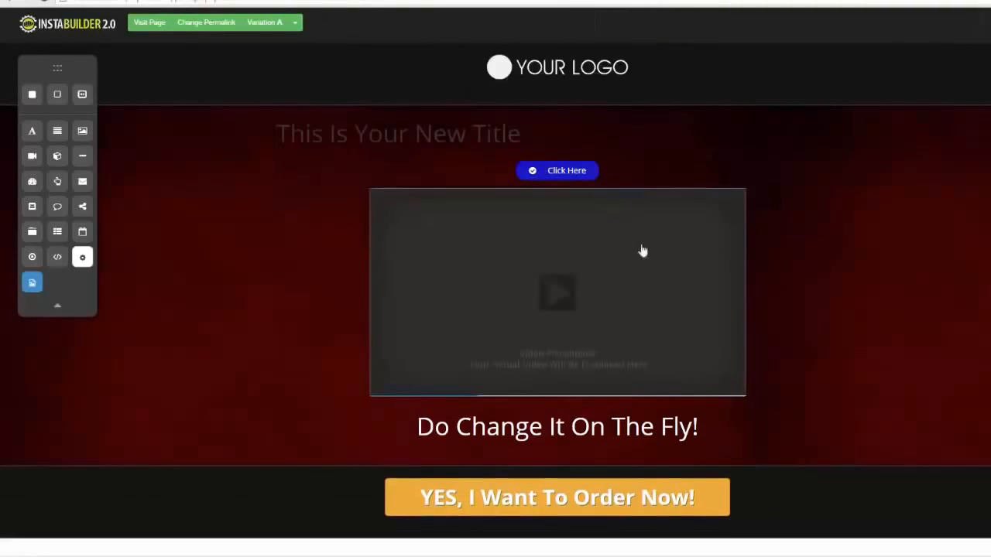
{"action": "left_click", "coordinate": [734, 410]}
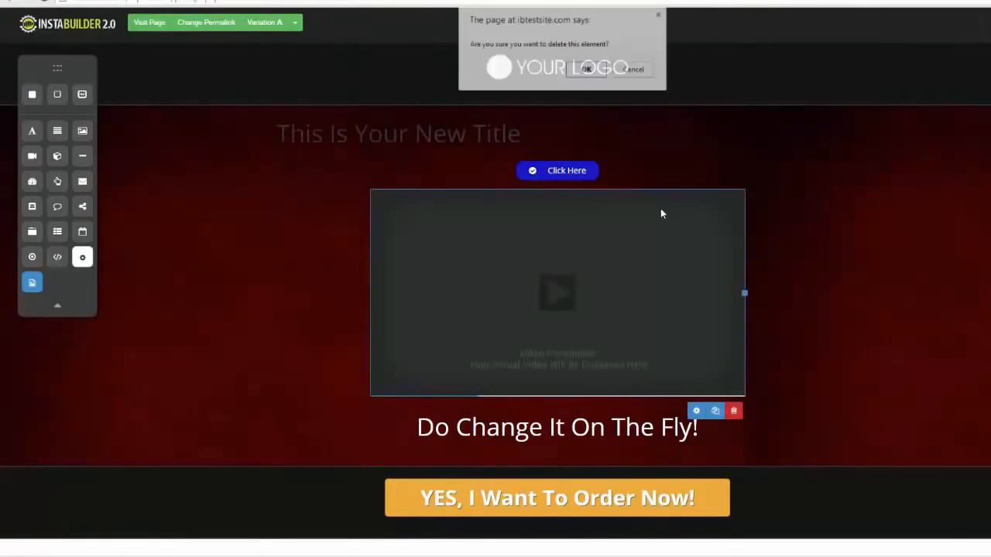
{"action": "left_click", "coordinate": [553, 71]}
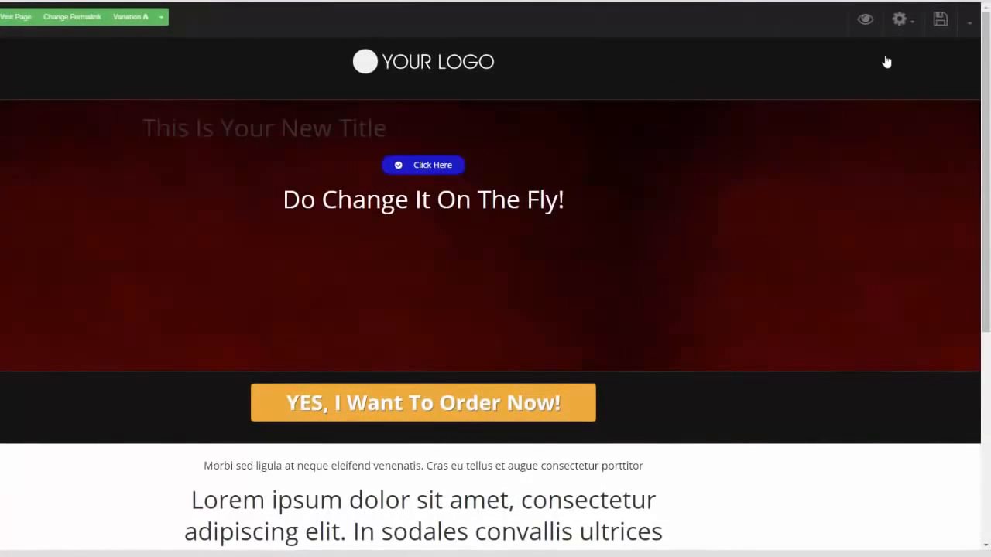
Change the page's template to the blue one, second in the first row of the Sales Page templates
{"action": "left_click", "coordinate": [902, 21]}
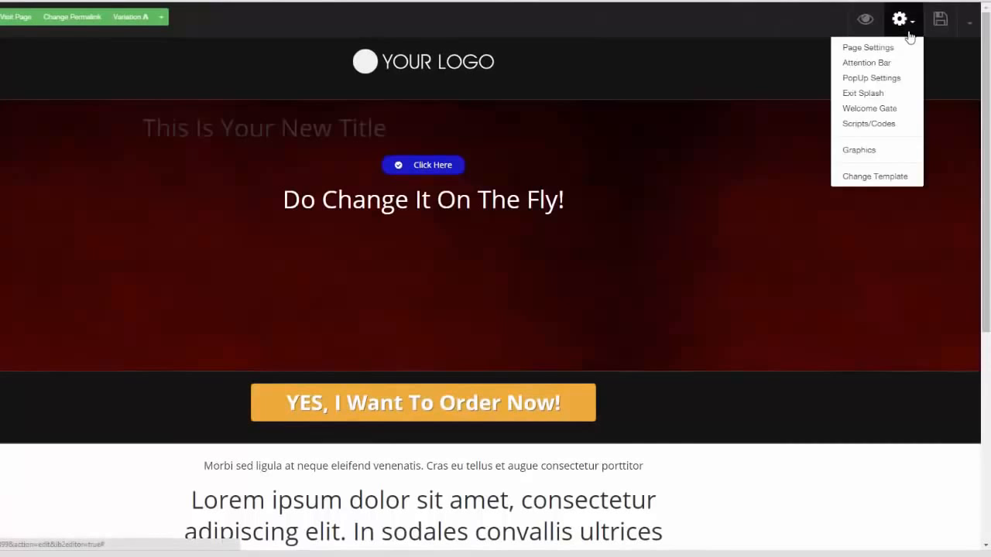
{"action": "left_click", "coordinate": [887, 178]}
{"action": "left_click", "coordinate": [449, 92]}
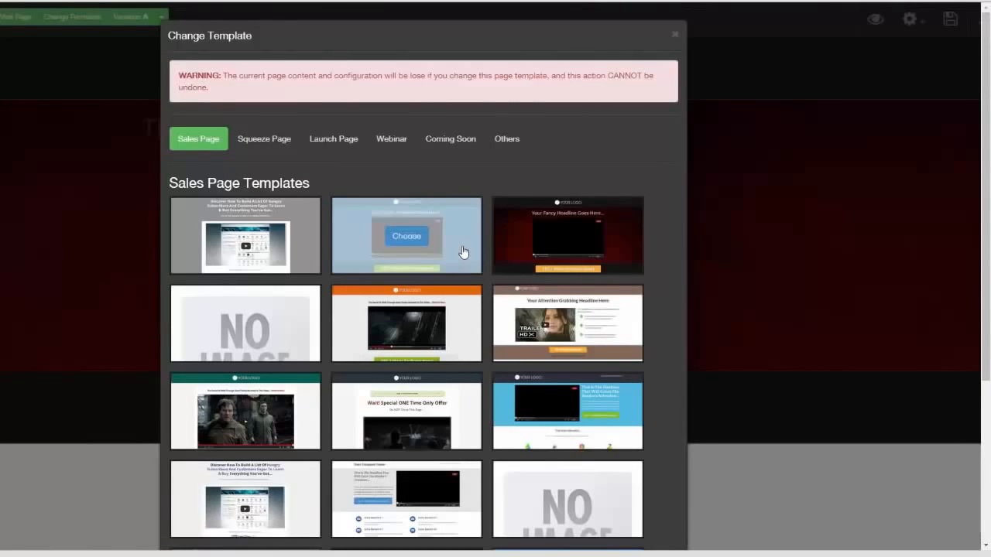
{"action": "left_click", "coordinate": [405, 236]}
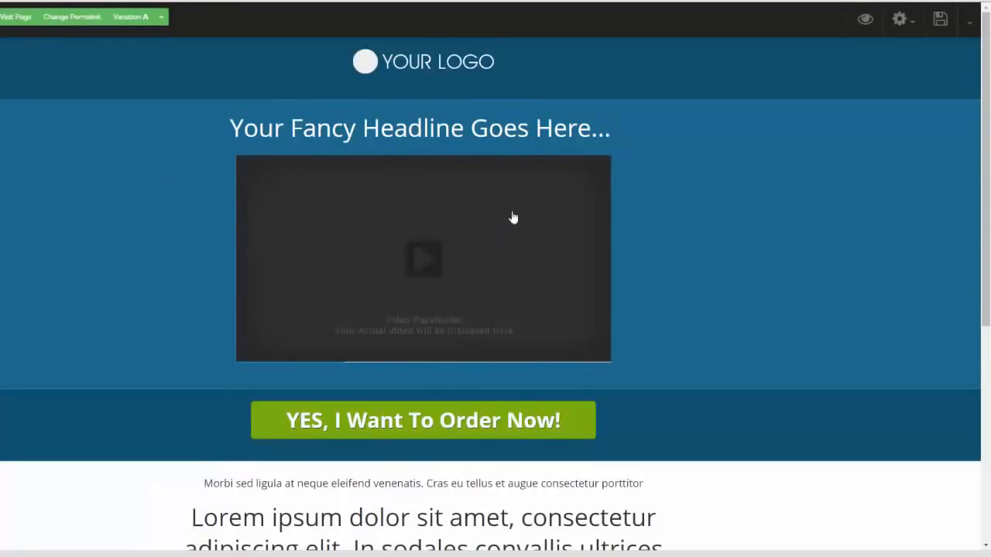
Delete the video placeholder and the headline from the blue section under the logo
{"action": "mouse_move", "coordinate": [638, 378]}
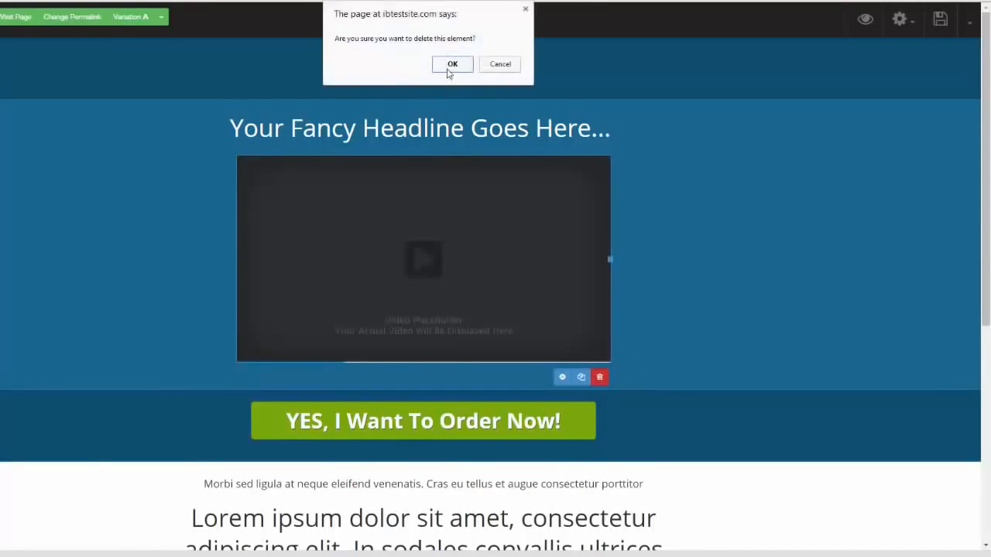
{"action": "left_click", "coordinate": [449, 65]}
{"action": "mouse_move", "coordinate": [646, 133]}
{"action": "left_click", "coordinate": [691, 159]}
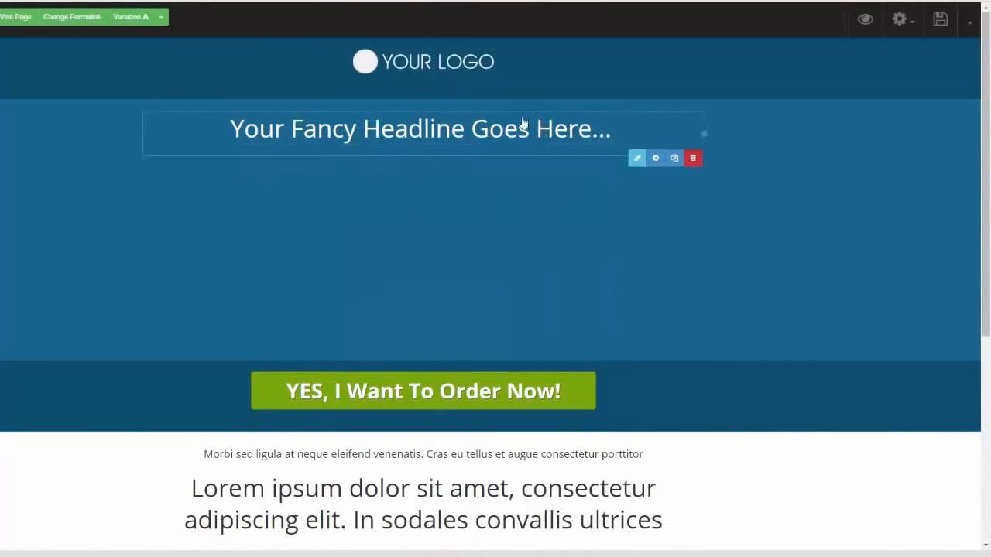
{"action": "left_click", "coordinate": [457, 67]}
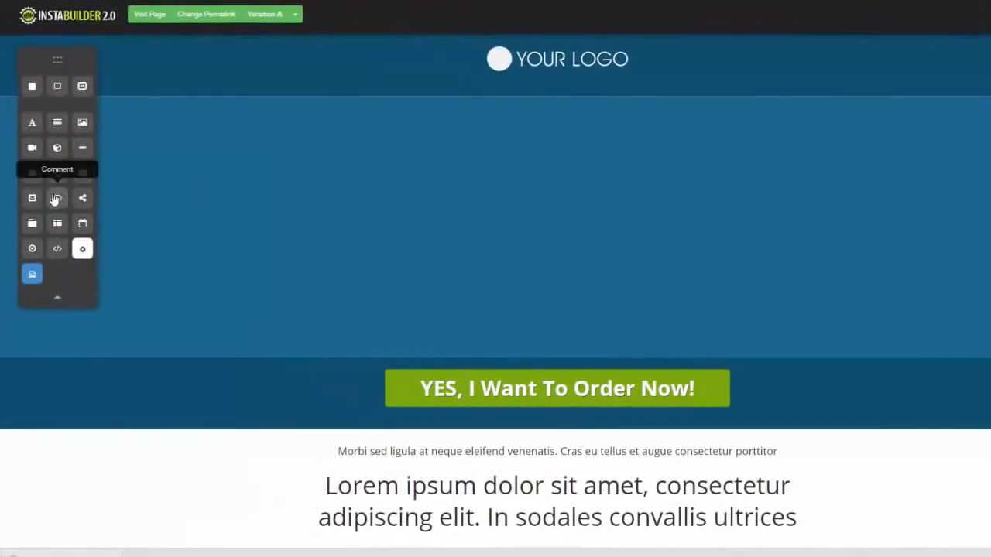
Add a multi-step element to the emptied blue section and advance through its video step to the registration form
{"action": "left_click_drag", "start_coordinate": [32, 200], "coordinate": [677, 179]}
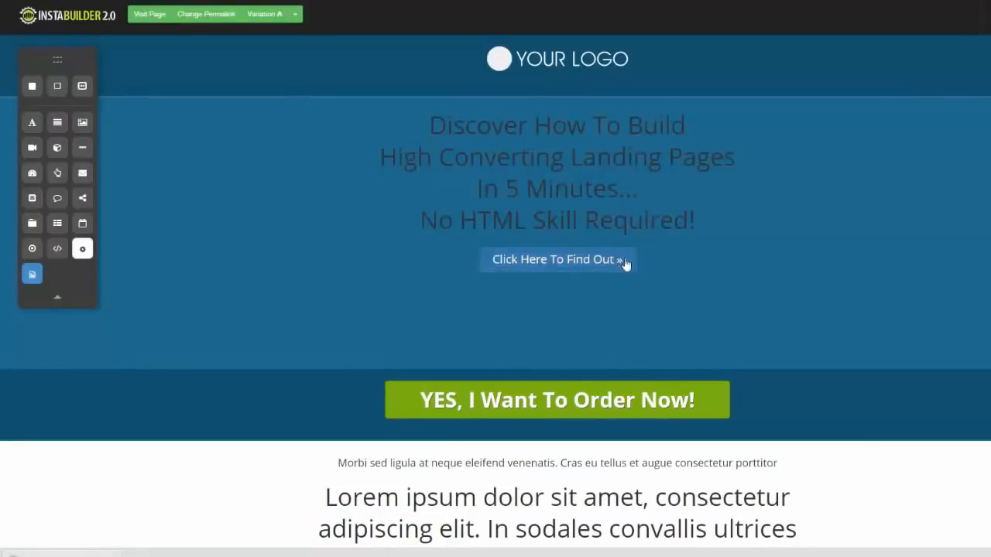
{"action": "mouse_move", "coordinate": [605, 250]}
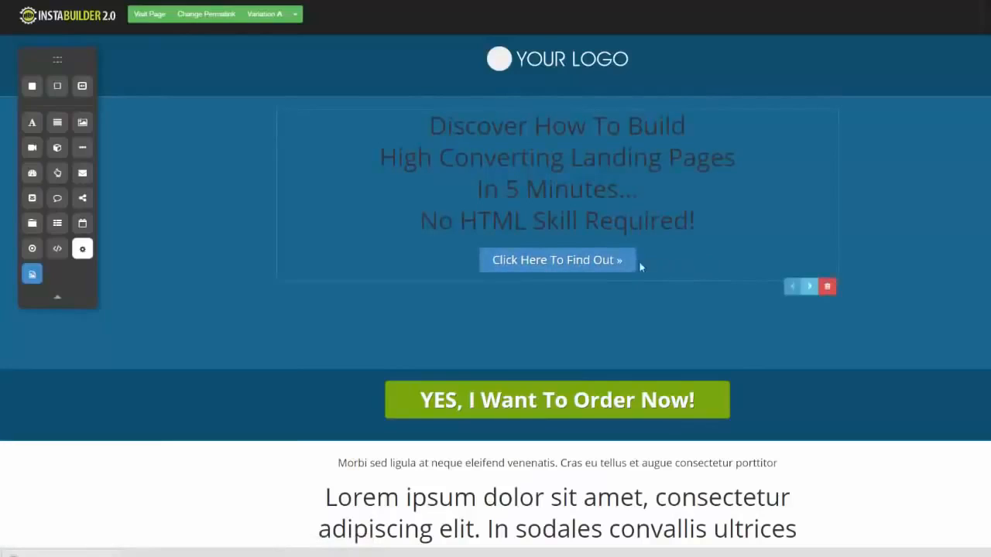
{"action": "left_click", "coordinate": [810, 287]}
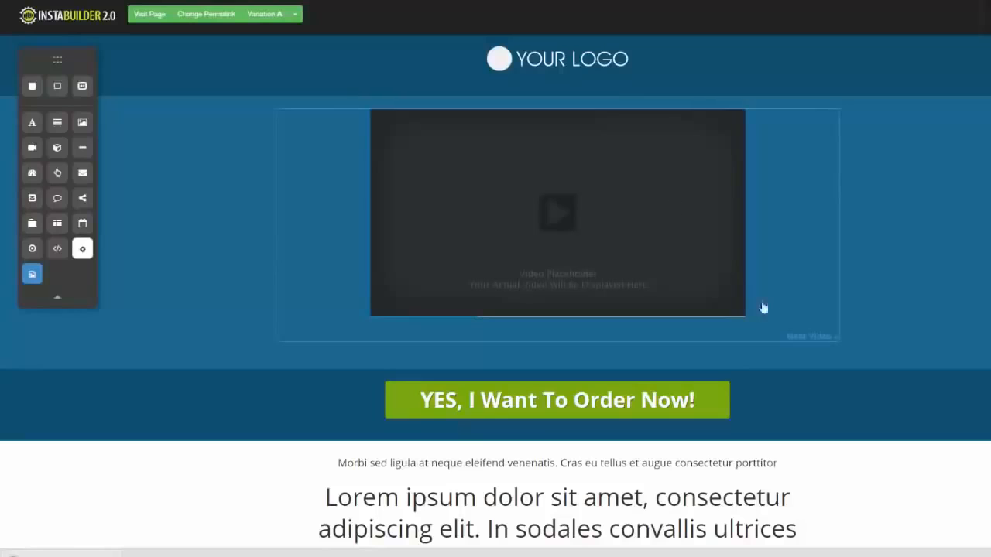
{"action": "mouse_move", "coordinate": [798, 338]}
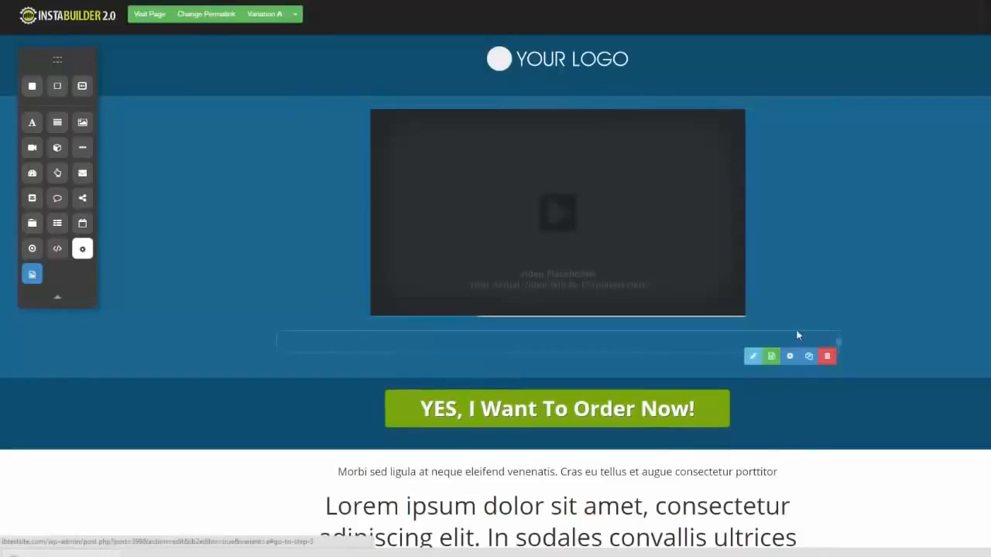
{"action": "left_click", "coordinate": [810, 358]}
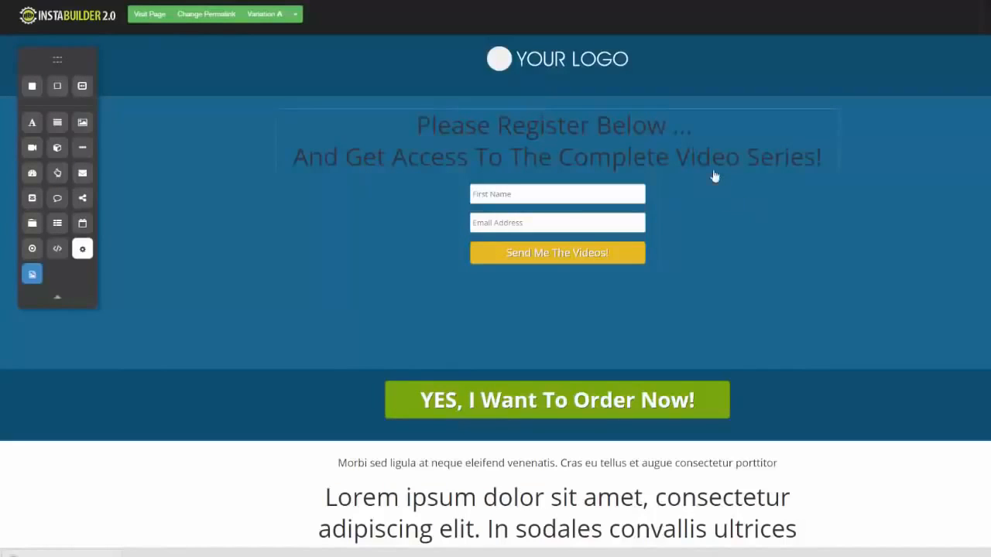
Delete the registration title and the whole multi-step element from the blue section
{"action": "left_click", "coordinate": [828, 187]}
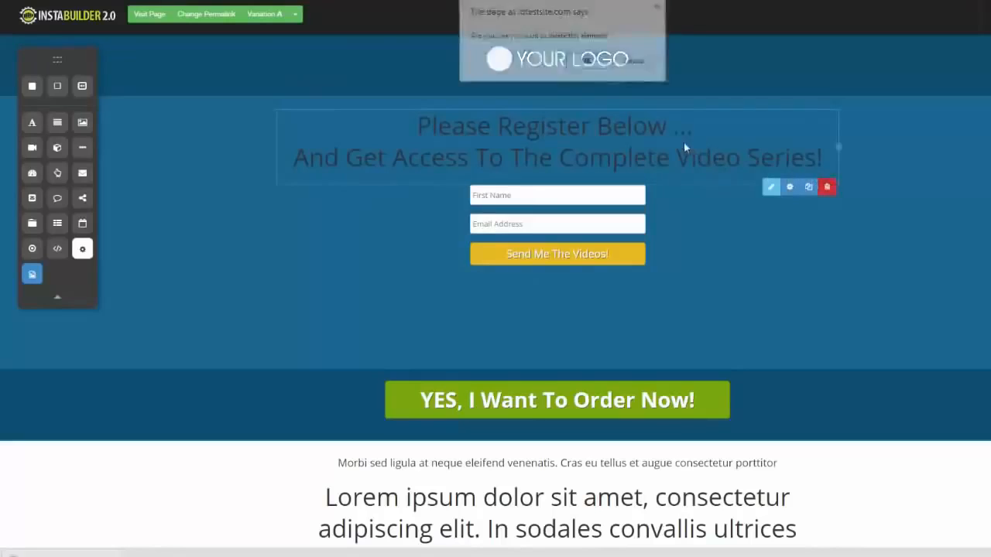
{"action": "left_click", "coordinate": [586, 60]}
{"action": "mouse_move", "coordinate": [812, 183]}
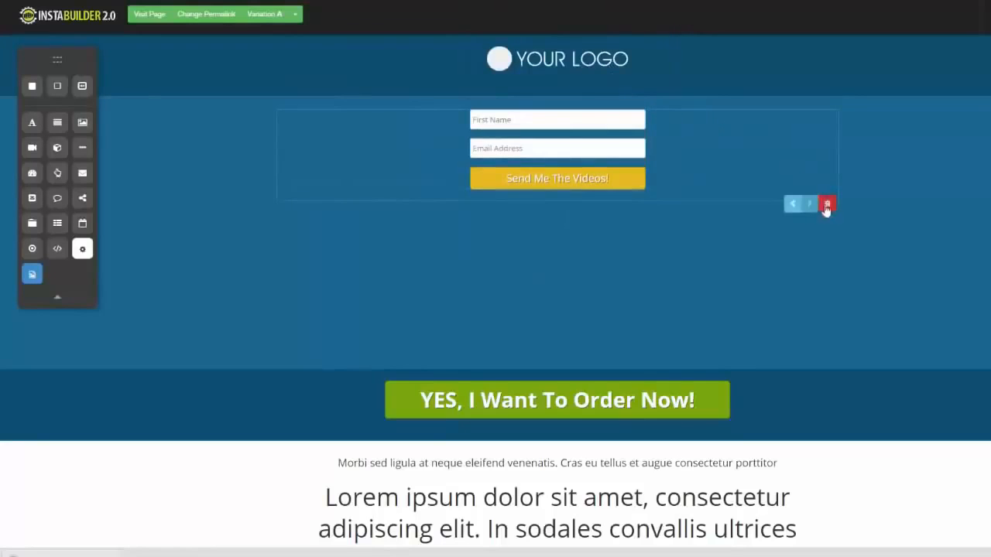
{"action": "left_click", "coordinate": [826, 204]}
{"action": "left_click", "coordinate": [586, 61]}
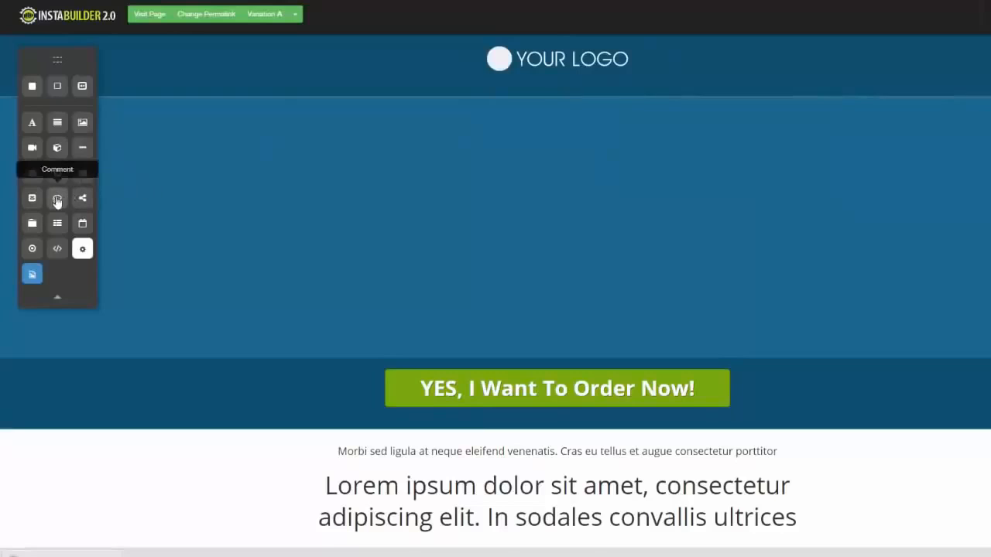
Add a comment element to the blue section and social share buttons beneath it
{"action": "left_click_drag", "start_coordinate": [57, 199], "coordinate": [457, 128]}
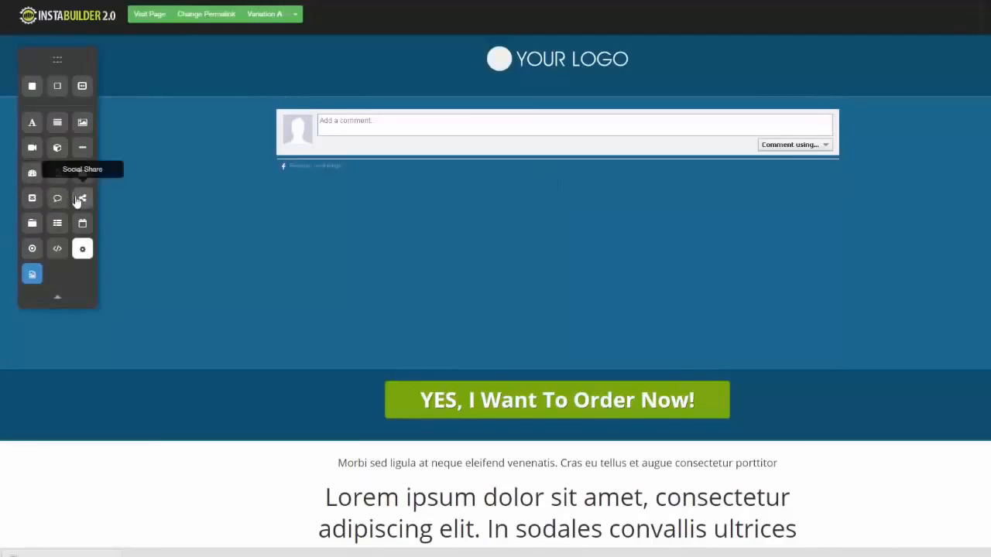
{"action": "left_click_drag", "start_coordinate": [82, 198], "coordinate": [399, 218]}
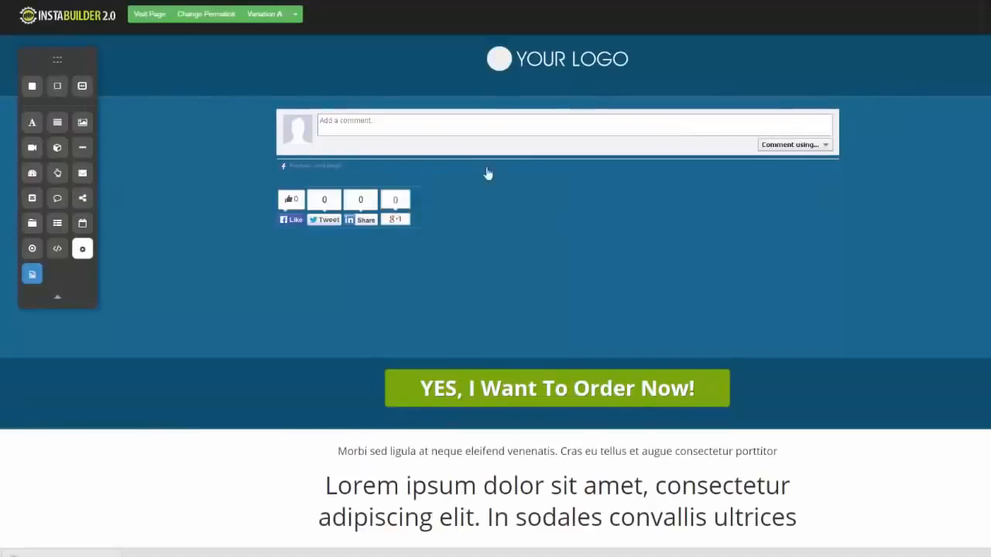
Set the social share buttons to the Small style and leave out LinkedIn
{"action": "mouse_move", "coordinate": [432, 215]}
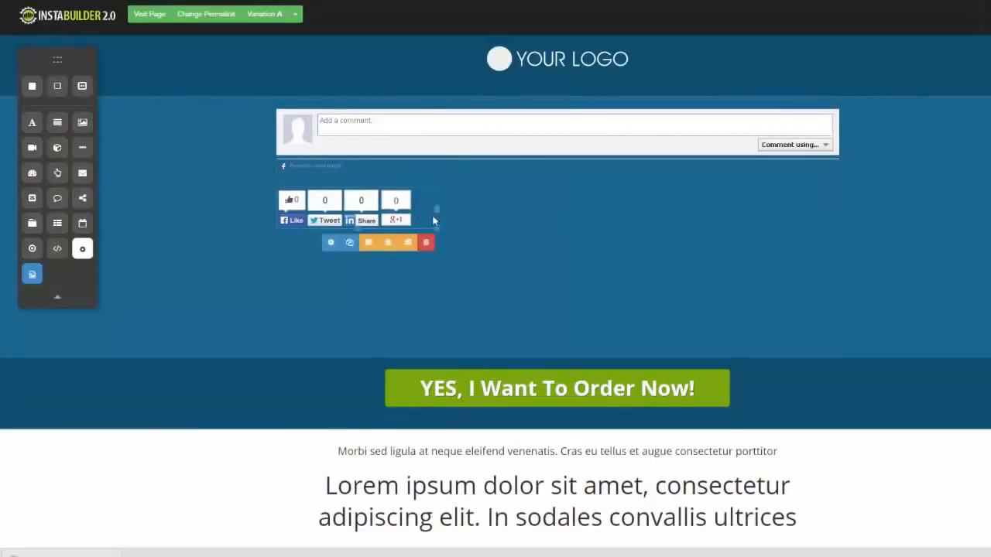
{"action": "left_click", "coordinate": [331, 246]}
{"action": "left_click", "coordinate": [929, 95]}
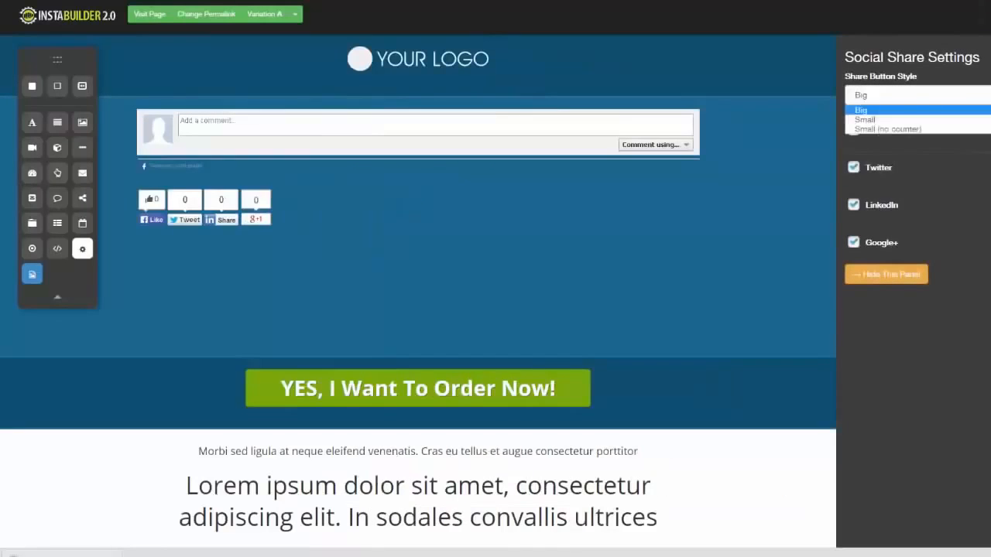
{"action": "left_click", "coordinate": [864, 119]}
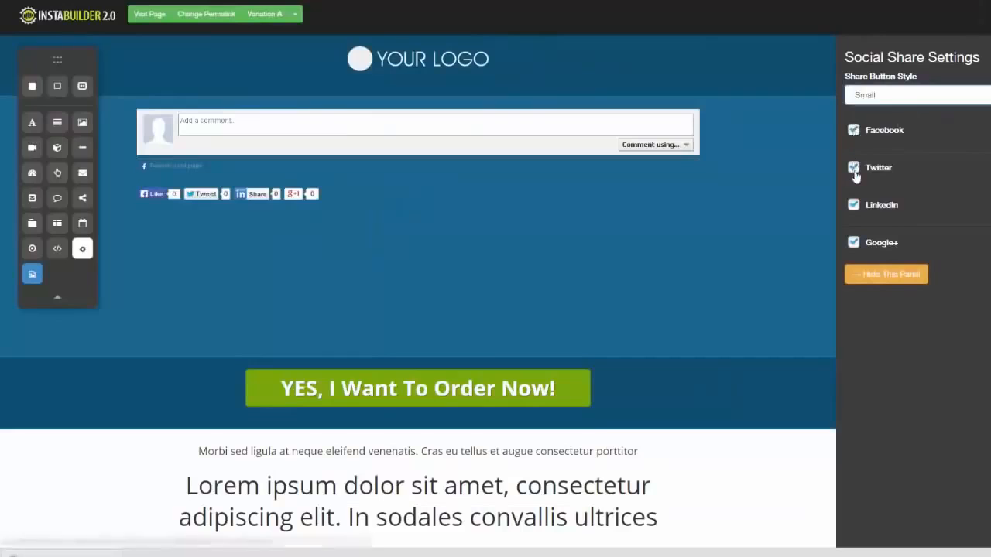
{"action": "left_click", "coordinate": [854, 206]}
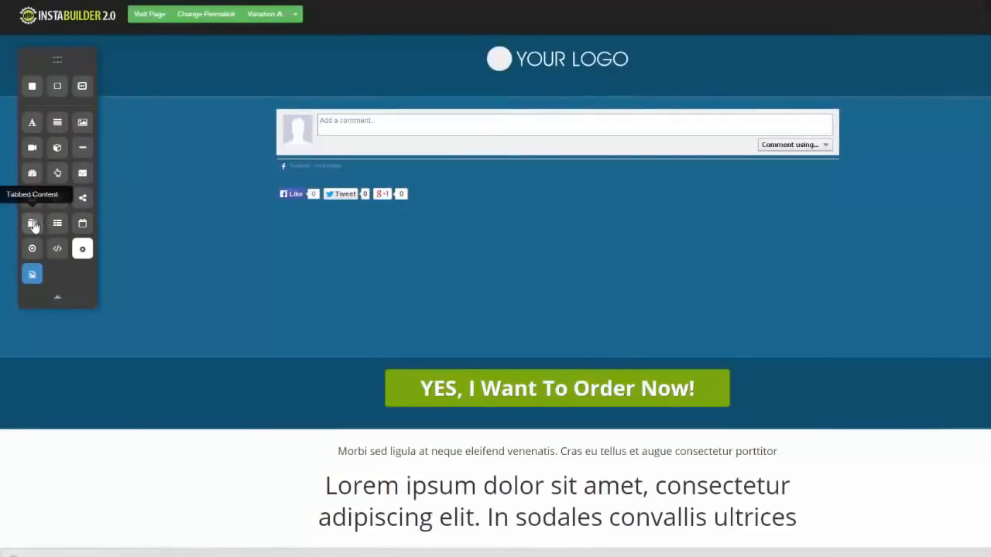
Add a tabbed content element between the comment element and the share buttons, and delete both it and the comment element
{"action": "left_click_drag", "start_coordinate": [34, 226], "coordinate": [462, 198]}
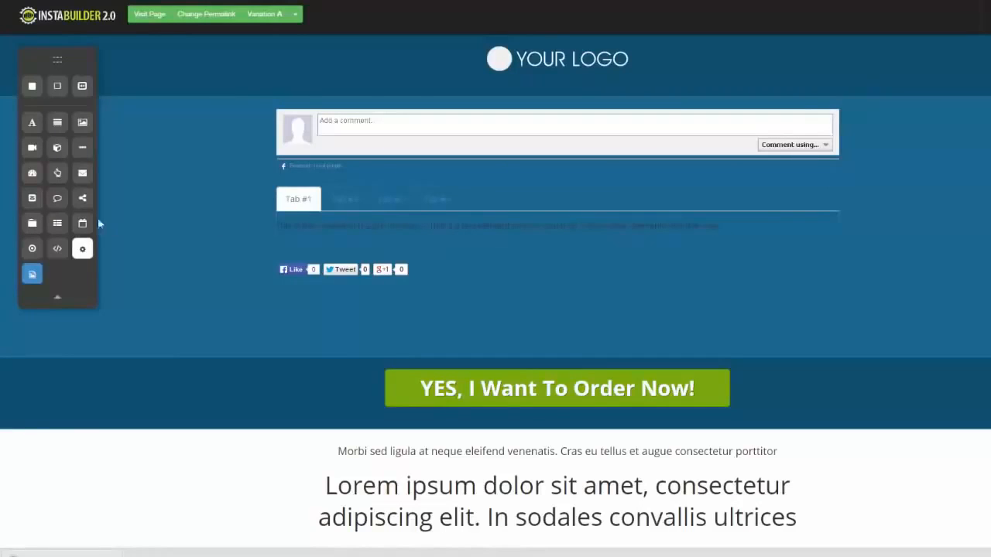
{"action": "left_click", "coordinate": [827, 186]}
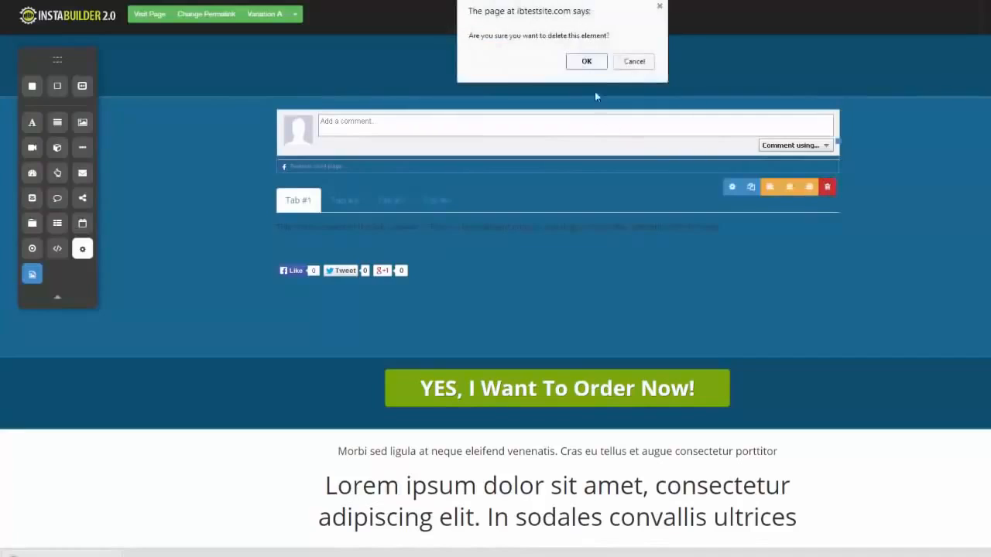
{"action": "left_click", "coordinate": [587, 62]}
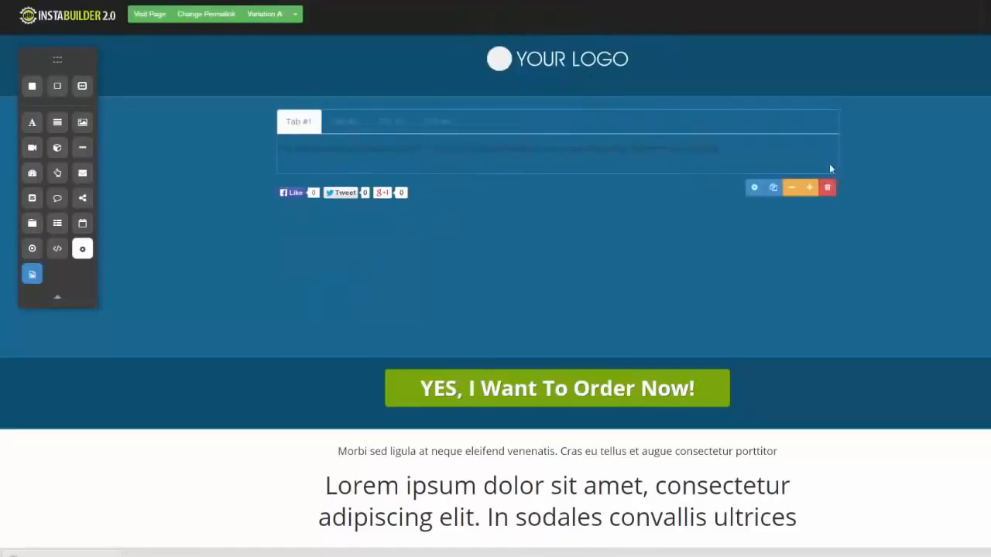
{"action": "left_click", "coordinate": [826, 187]}
{"action": "left_click", "coordinate": [586, 62]}
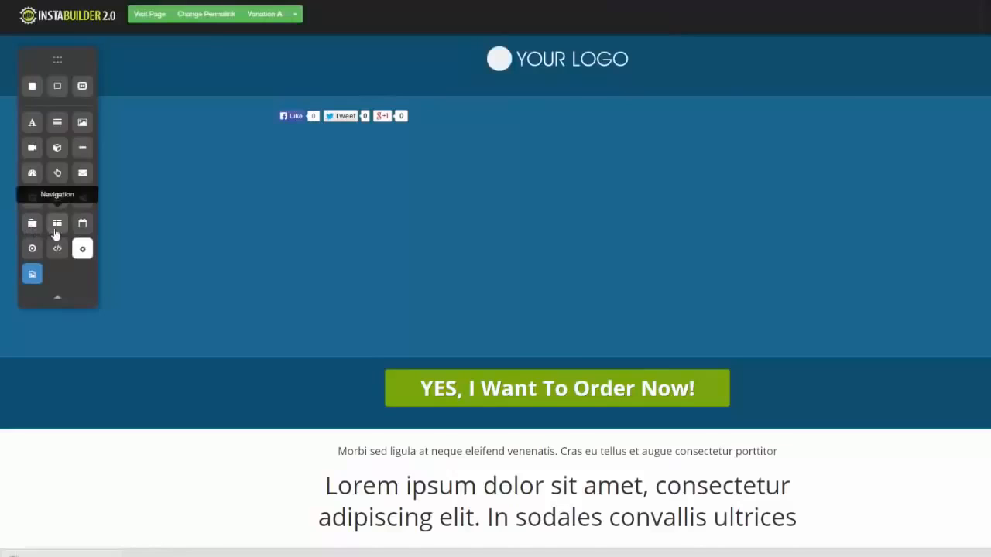
Add a navigation element below the social share buttons and assign the Demo Menu to it
{"action": "left_click_drag", "start_coordinate": [56, 232], "coordinate": [374, 144]}
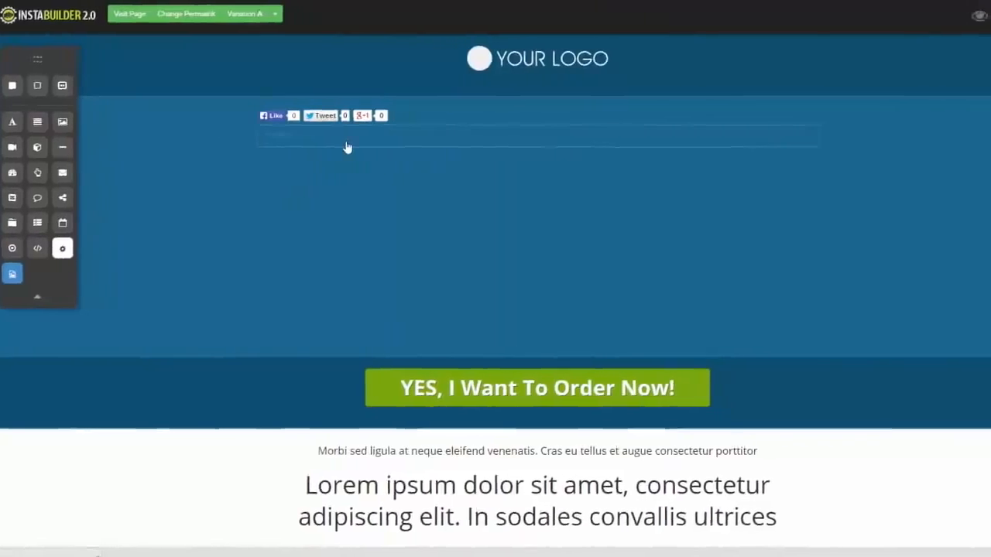
{"action": "left_click", "coordinate": [713, 162]}
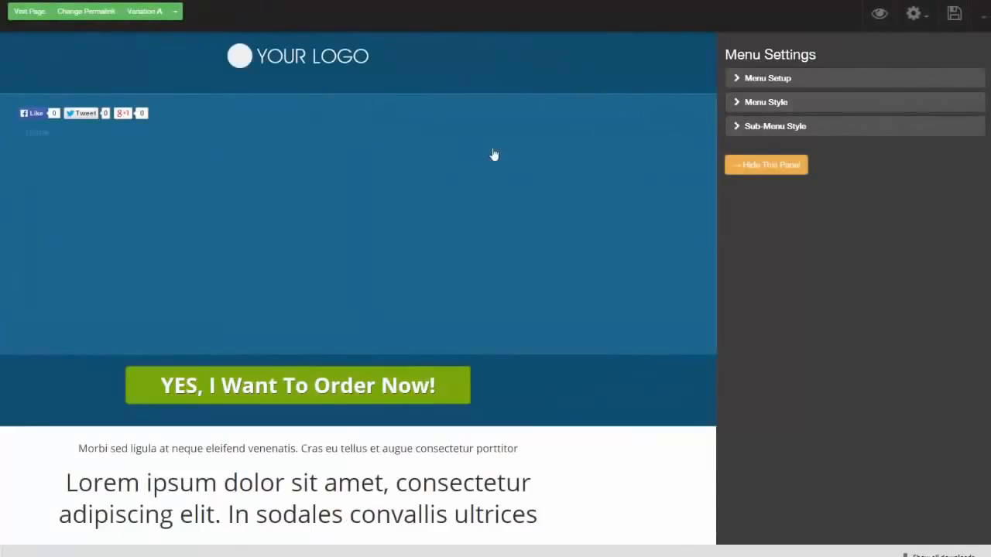
{"action": "left_click", "coordinate": [736, 79]}
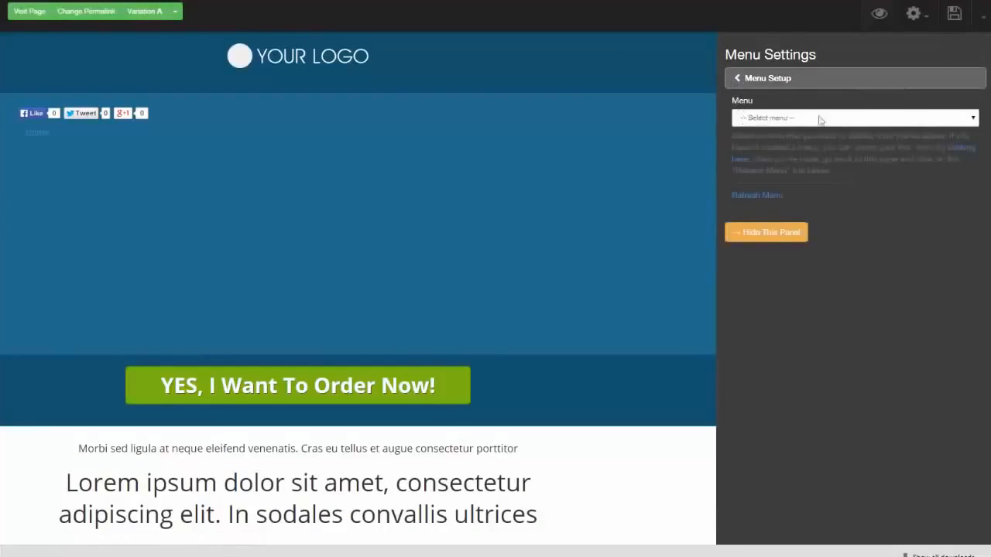
{"action": "left_click", "coordinate": [950, 118]}
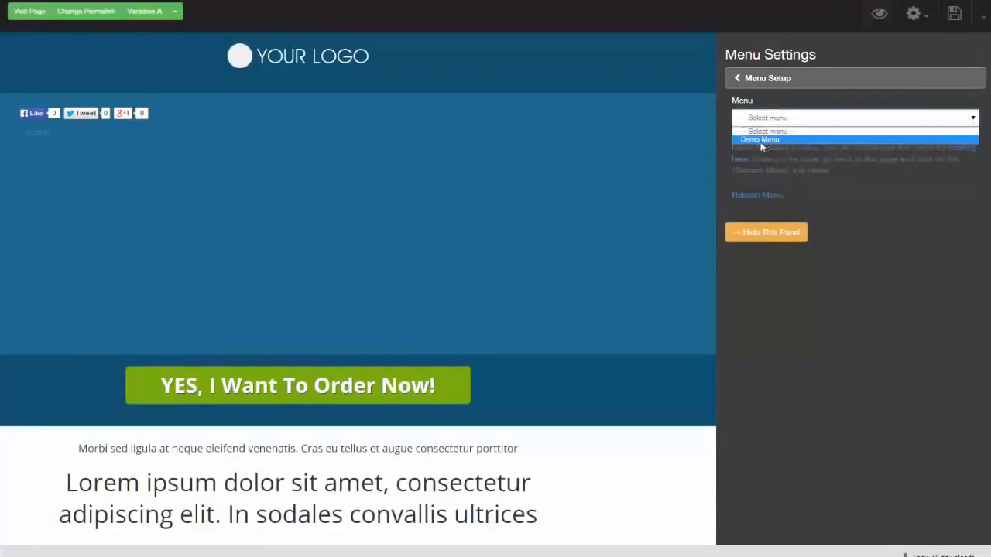
{"action": "left_click", "coordinate": [763, 140]}
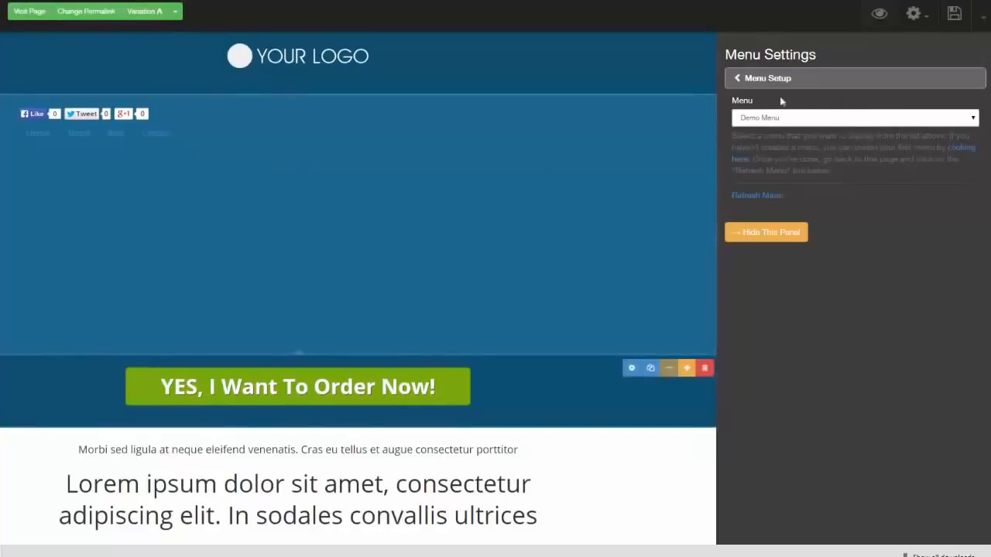
Try the plain piped look for the navigation menu and settle on the Flat-Box menu style
{"action": "left_click", "coordinate": [737, 78]}
{"action": "left_click", "coordinate": [755, 100]}
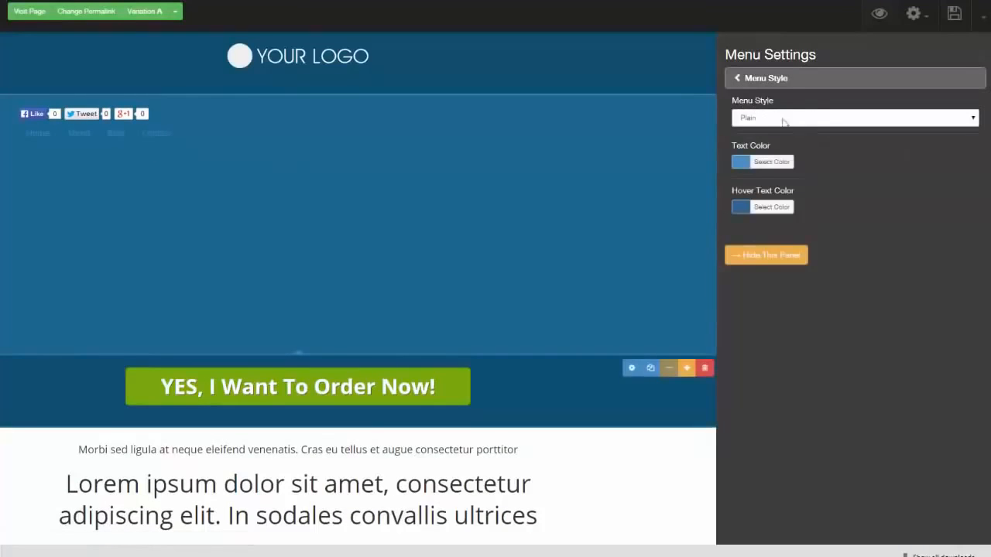
{"action": "left_click", "coordinate": [968, 120]}
{"action": "left_click", "coordinate": [947, 146]}
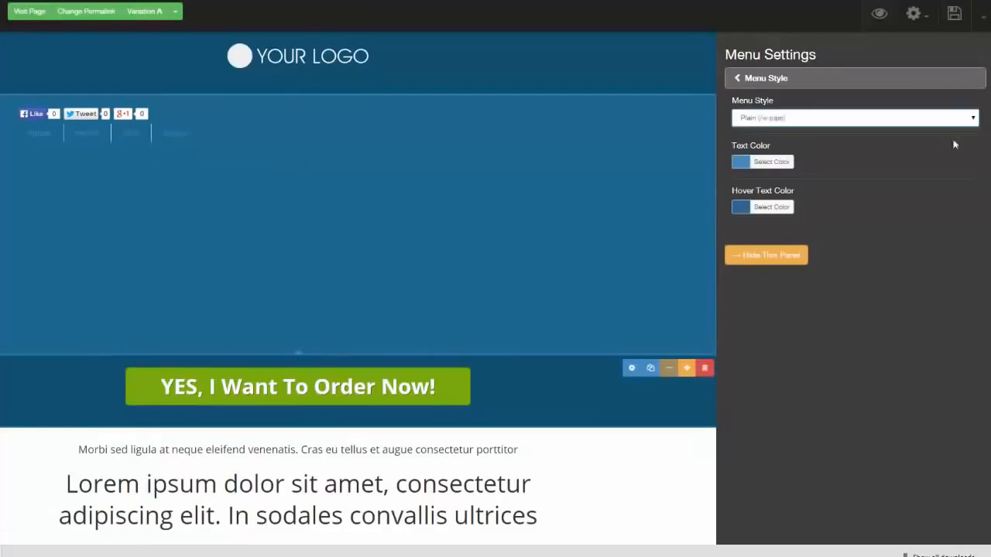
{"action": "left_click", "coordinate": [974, 118]}
{"action": "left_click", "coordinate": [950, 144]}
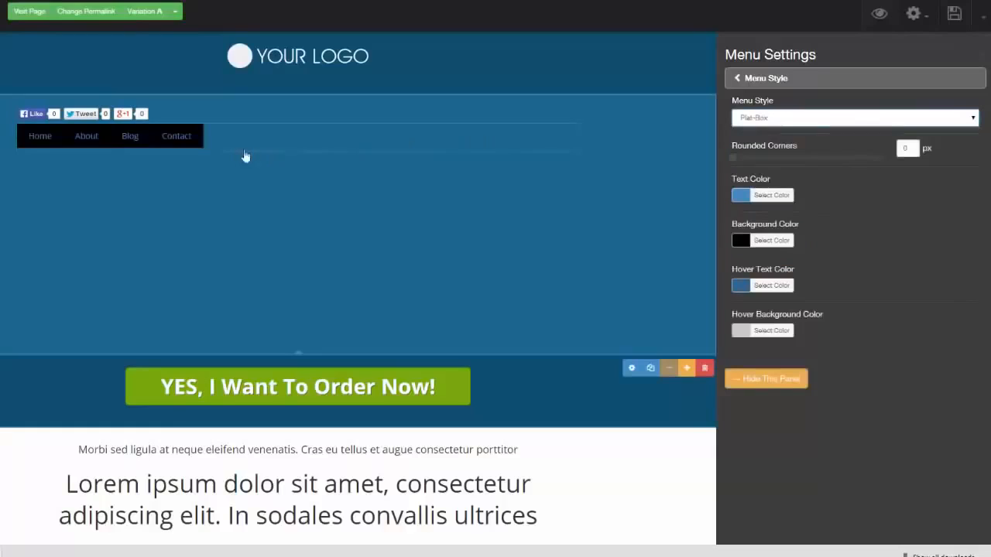
Give the navigation menu a light cyan background color and 6 px rounded corners
{"action": "left_click", "coordinate": [774, 240]}
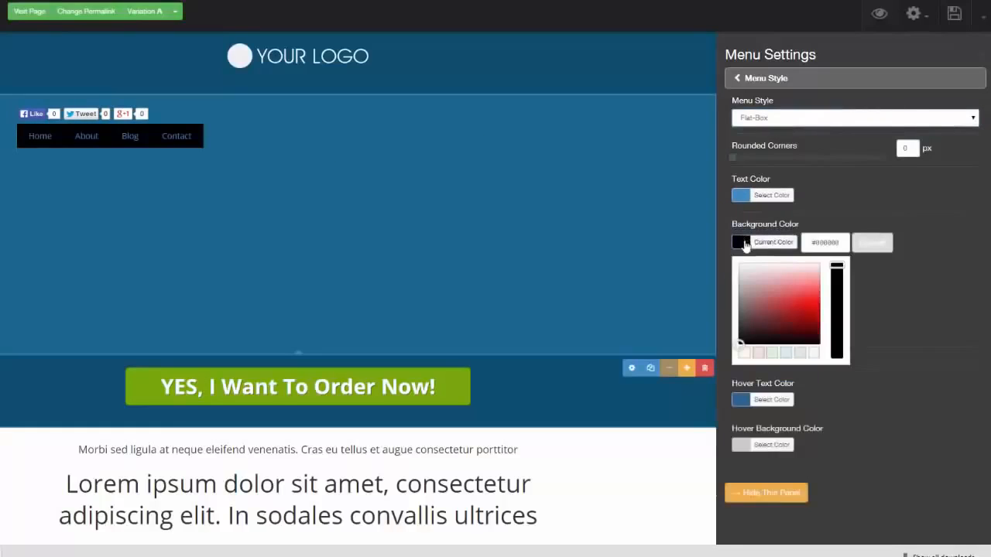
{"action": "left_click", "coordinate": [816, 296]}
{"action": "left_click_drag", "start_coordinate": [816, 296], "coordinate": [804, 329]}
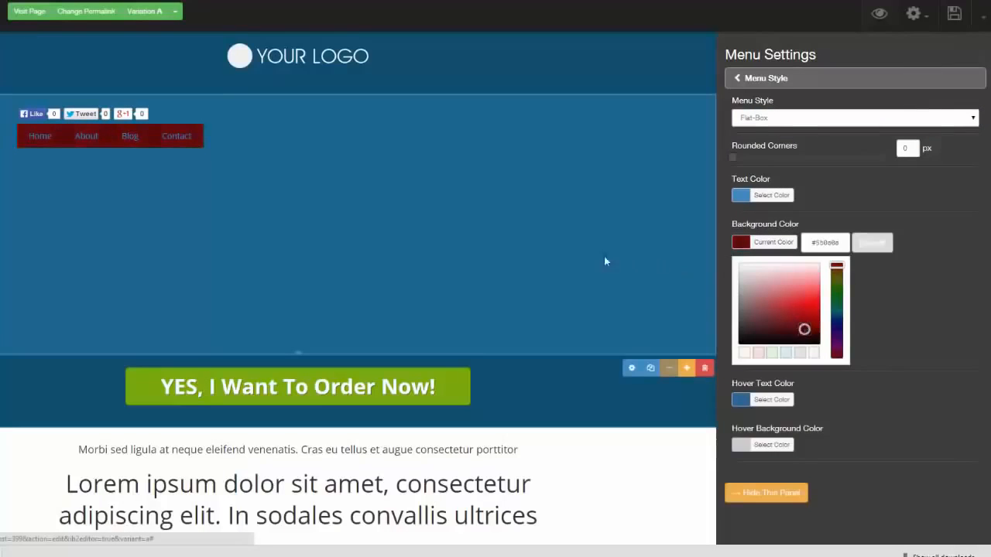
{"action": "left_click", "coordinate": [837, 311]}
{"action": "left_click", "coordinate": [813, 276]}
{"action": "left_click", "coordinate": [779, 157]}
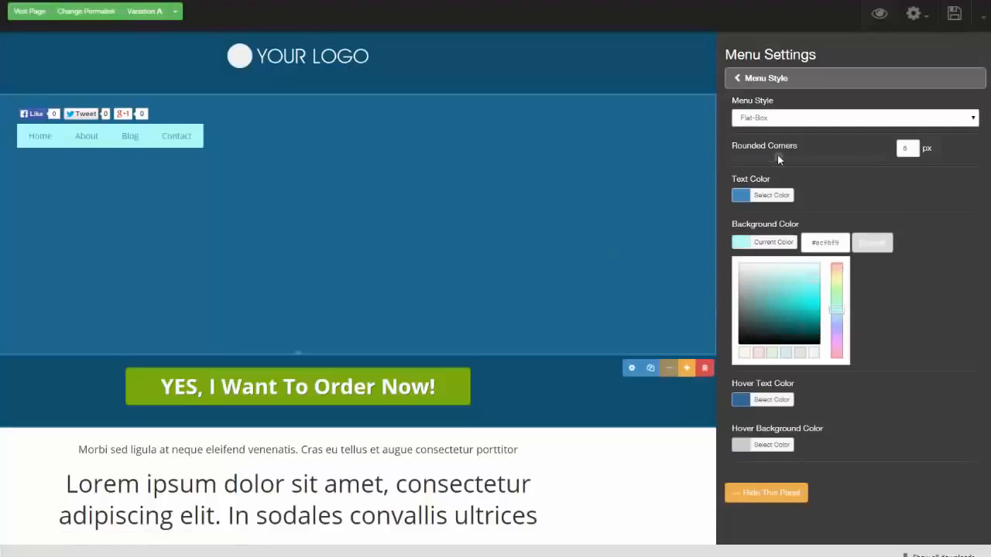
Check the navigation menu's sub-menu color options and close the menu settings
{"action": "left_click", "coordinate": [739, 79]}
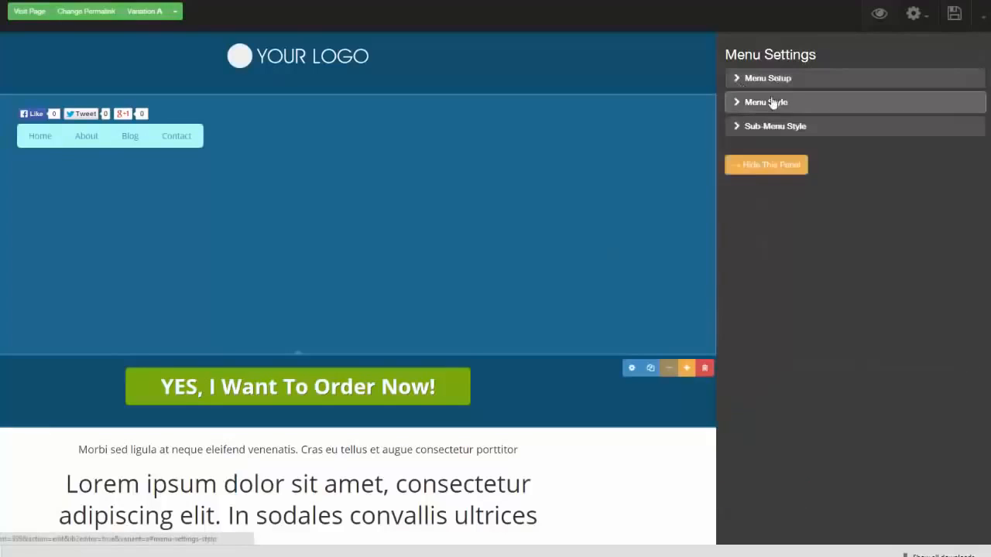
{"action": "left_click", "coordinate": [739, 126]}
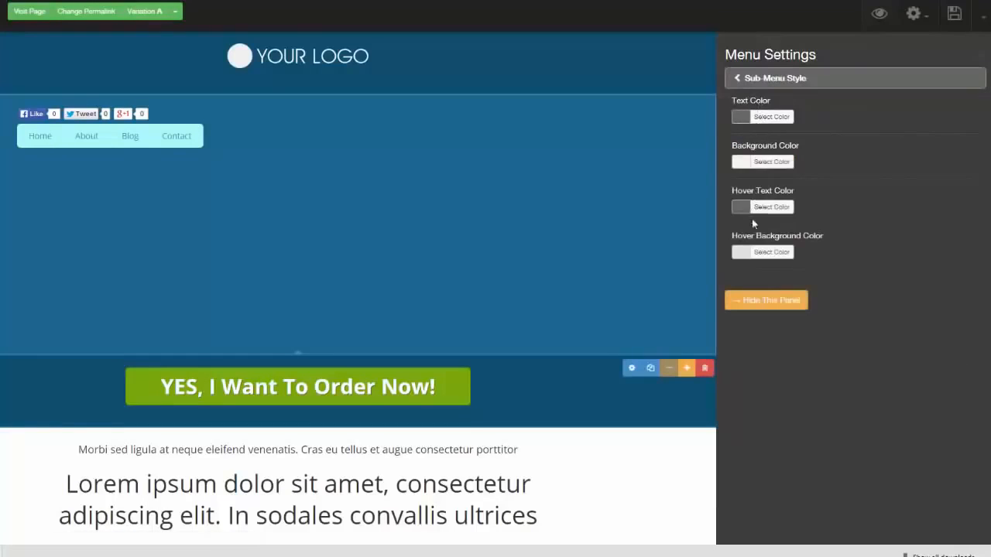
{"action": "left_click", "coordinate": [981, 58]}
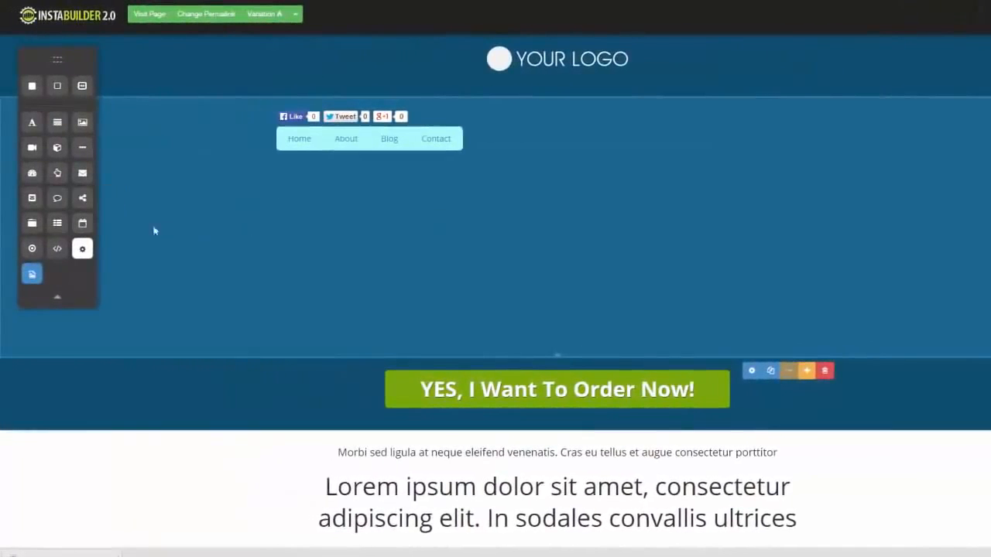
Add a date element below the navigation menu and check its format, timezone and font settings
{"action": "left_click_drag", "start_coordinate": [82, 223], "coordinate": [491, 162]}
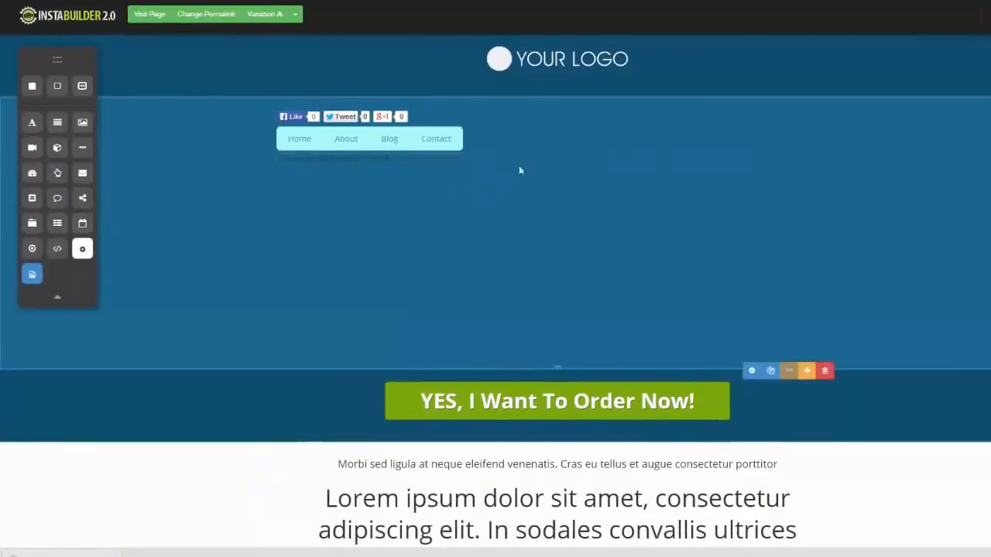
{"action": "left_click", "coordinate": [789, 179]}
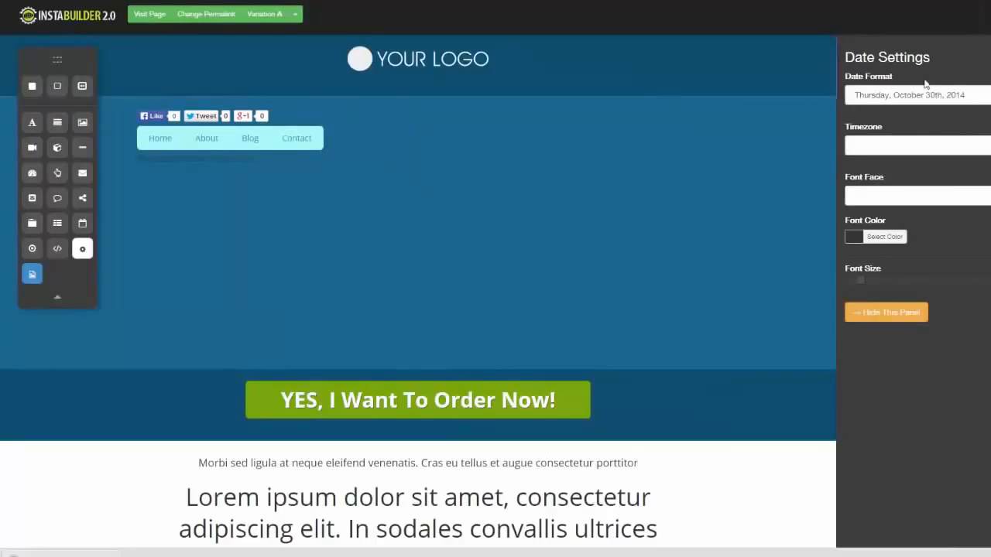
{"action": "left_click", "coordinate": [886, 313]}
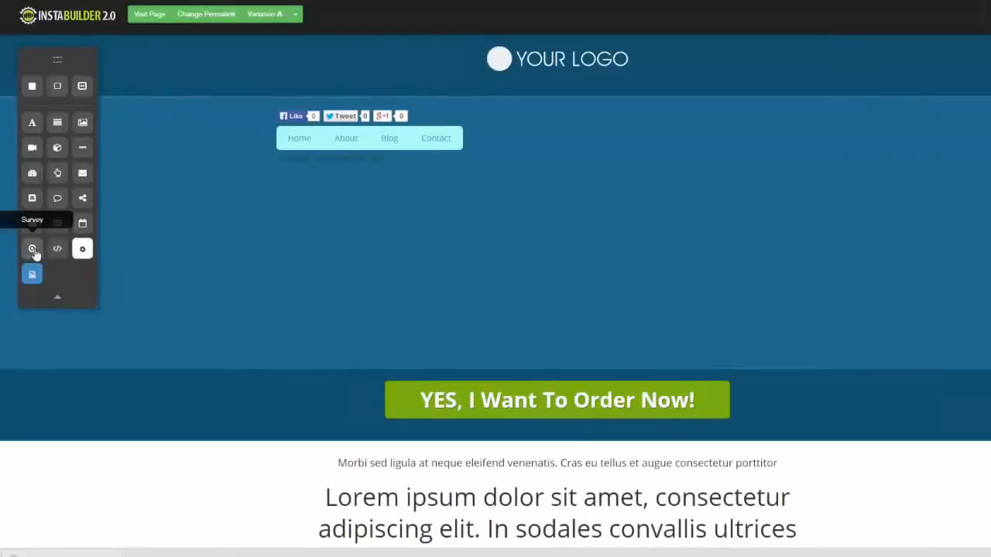
Try out a survey element beneath the date in the blue section and delete it again
{"action": "left_click_drag", "start_coordinate": [32, 249], "coordinate": [538, 195]}
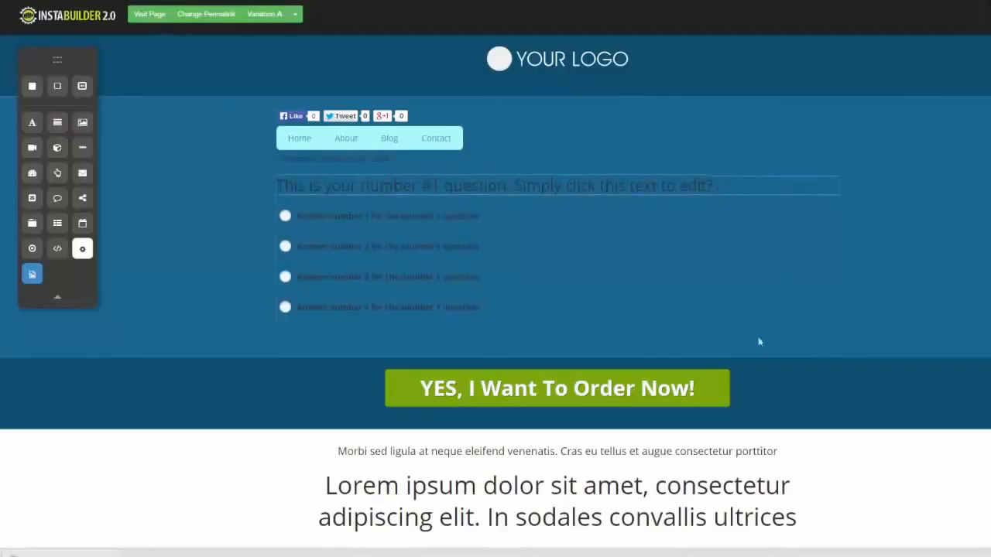
{"action": "left_click", "coordinate": [827, 343]}
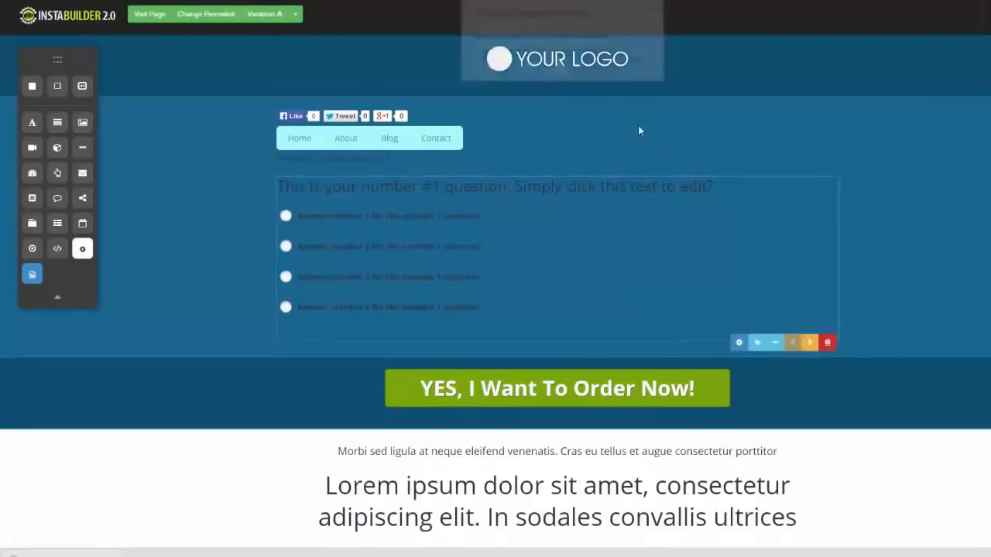
{"action": "left_click", "coordinate": [585, 62]}
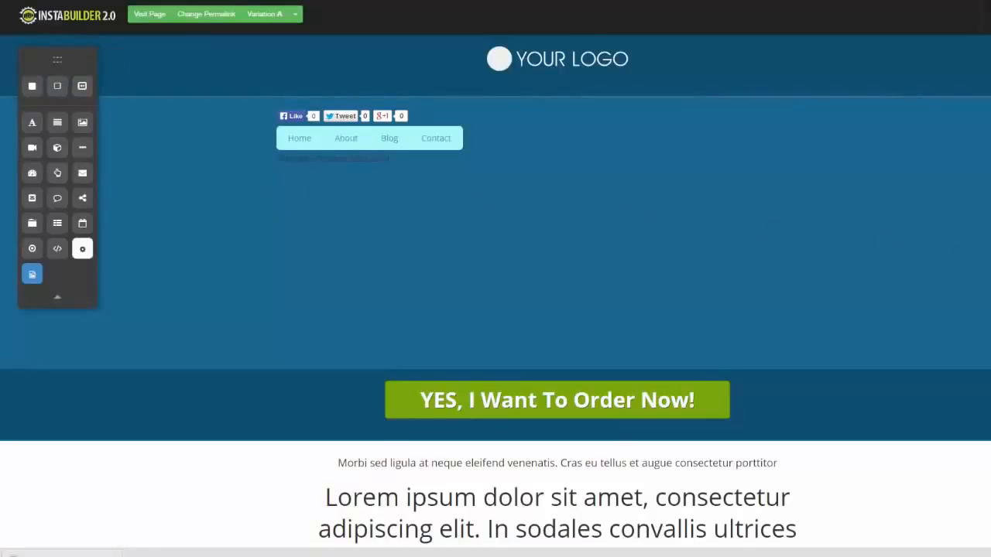
{"action": "scroll", "coordinate": [496, 294], "scroll_direction": "down", "scroll_amount": 3}
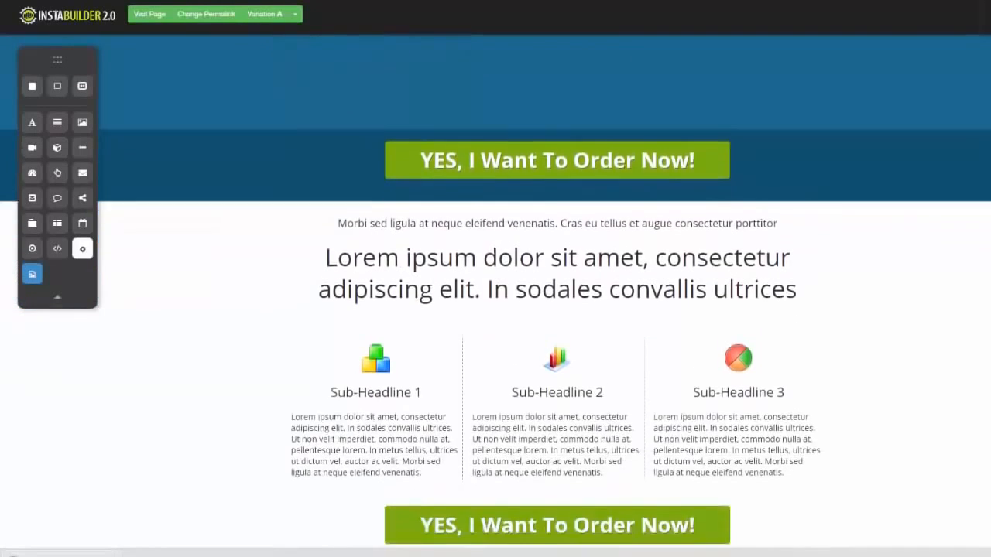
{"action": "scroll", "coordinate": [799, 220], "scroll_direction": "up", "scroll_amount": 3}
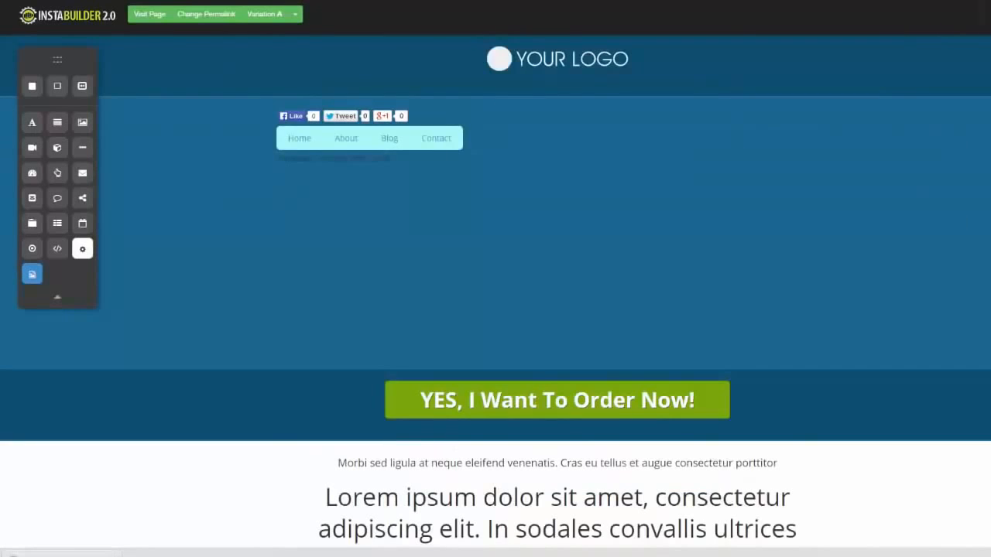
{"action": "scroll", "coordinate": [496, 291], "scroll_direction": "down", "scroll_amount": 5}
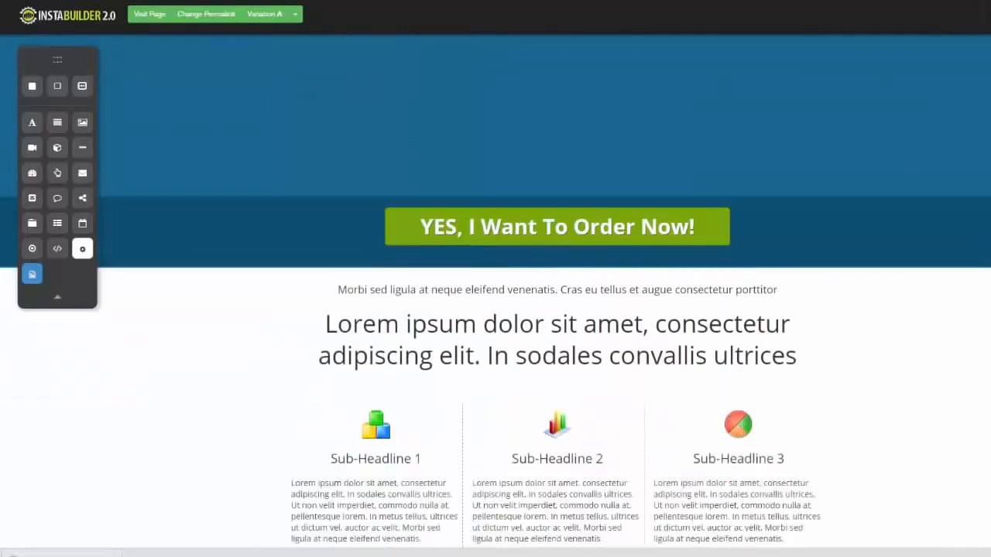
{"action": "scroll", "coordinate": [495, 291], "scroll_direction": "up", "scroll_amount": 5}
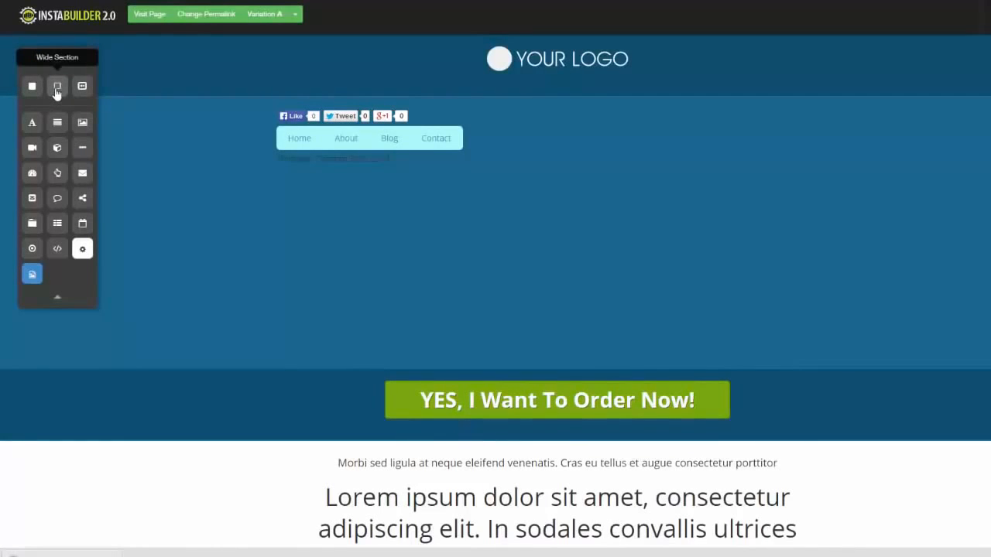
Insert a wide section between the large headline and the sub-headline columns and check its margin and padding settings
{"action": "left_click_drag", "start_coordinate": [57, 91], "coordinate": [436, 367]}
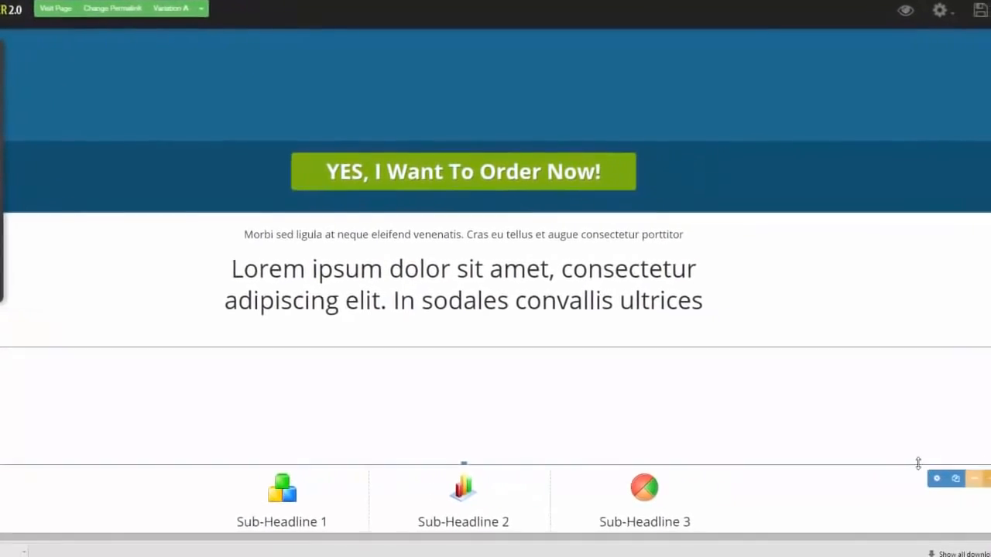
{"action": "left_click", "coordinate": [895, 478]}
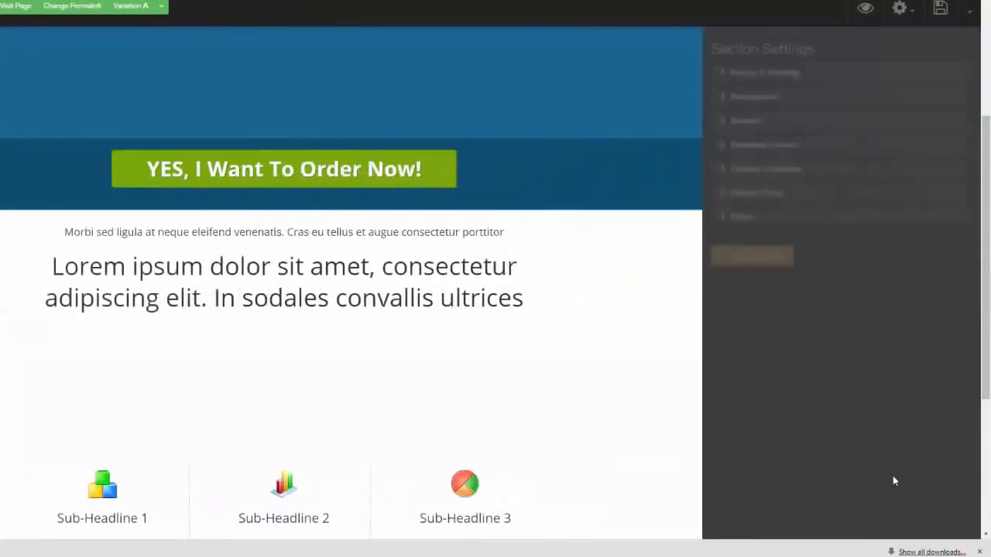
{"action": "left_click", "coordinate": [724, 76]}
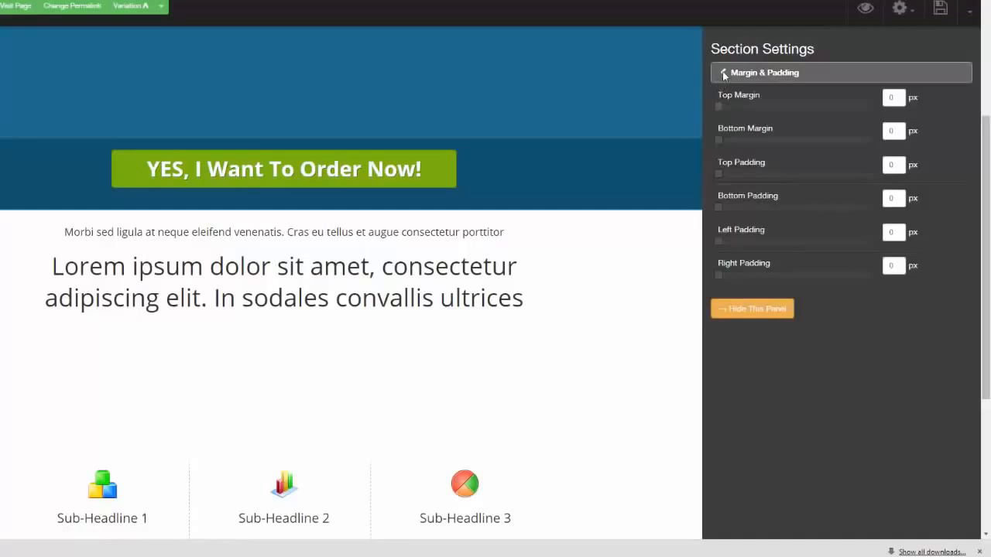
{"action": "left_click", "coordinate": [723, 73]}
Apply the dark red pre-made background pattern to the new wide section
{"action": "left_click", "coordinate": [720, 98]}
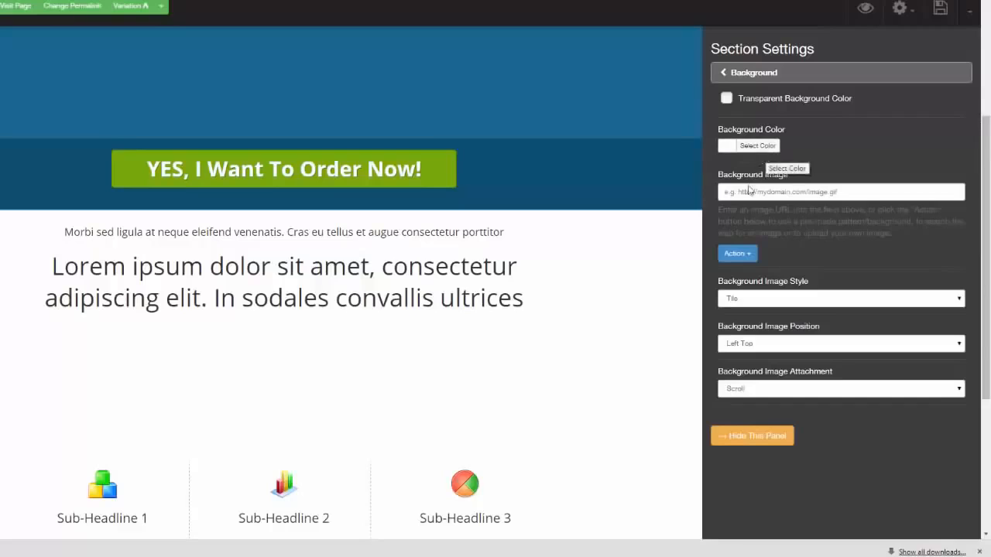
{"action": "left_click", "coordinate": [747, 256]}
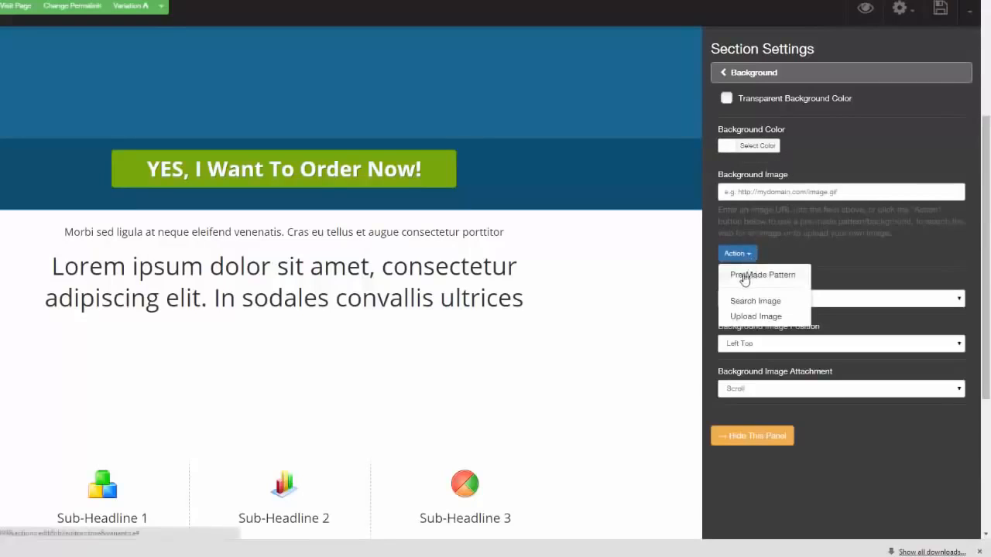
{"action": "left_click", "coordinate": [769, 277]}
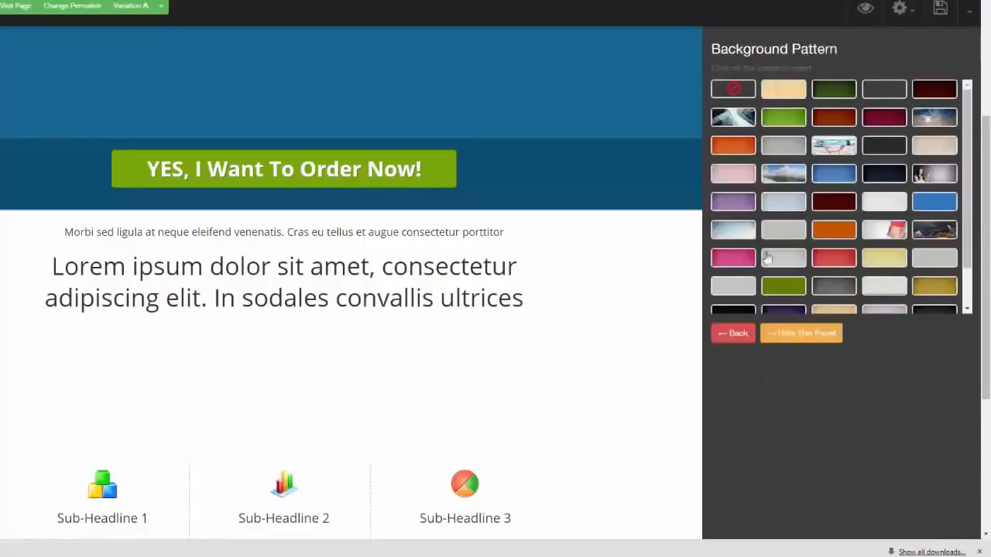
{"action": "left_click", "coordinate": [923, 96]}
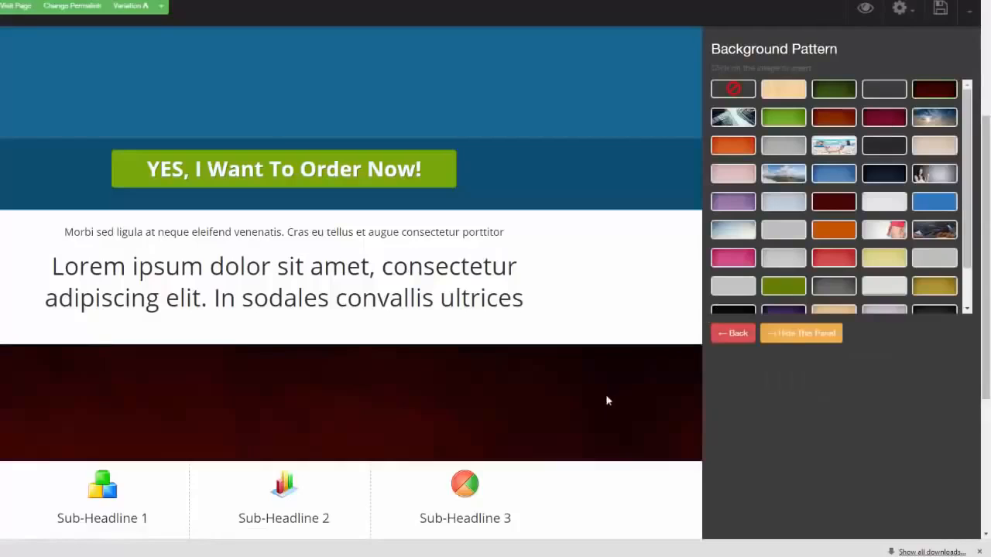
Try the crimson background pattern on the new wide section and switch it to the dark grey pattern
{"action": "left_click_drag", "start_coordinate": [605, 397], "coordinate": [611, 263]}
{"action": "left_click", "coordinate": [882, 117]}
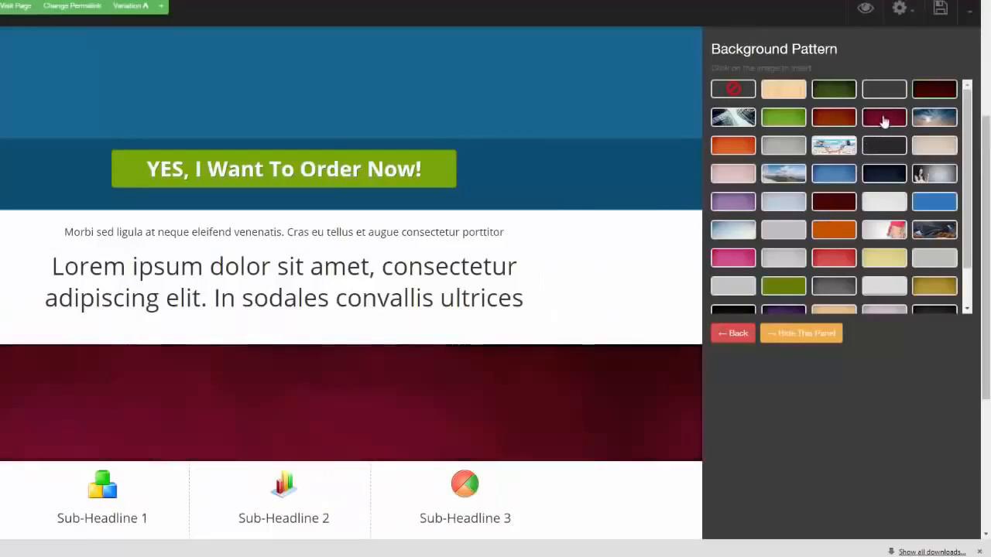
{"action": "scroll", "coordinate": [974, 145], "scroll_direction": "down", "scroll_amount": 2}
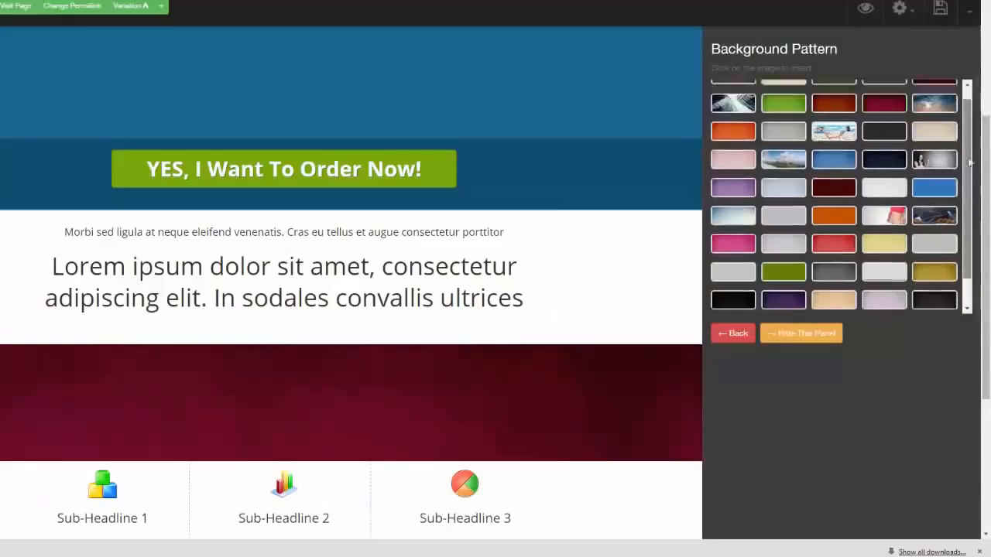
{"action": "scroll", "coordinate": [846, 214], "scroll_direction": "up", "scroll_amount": 2}
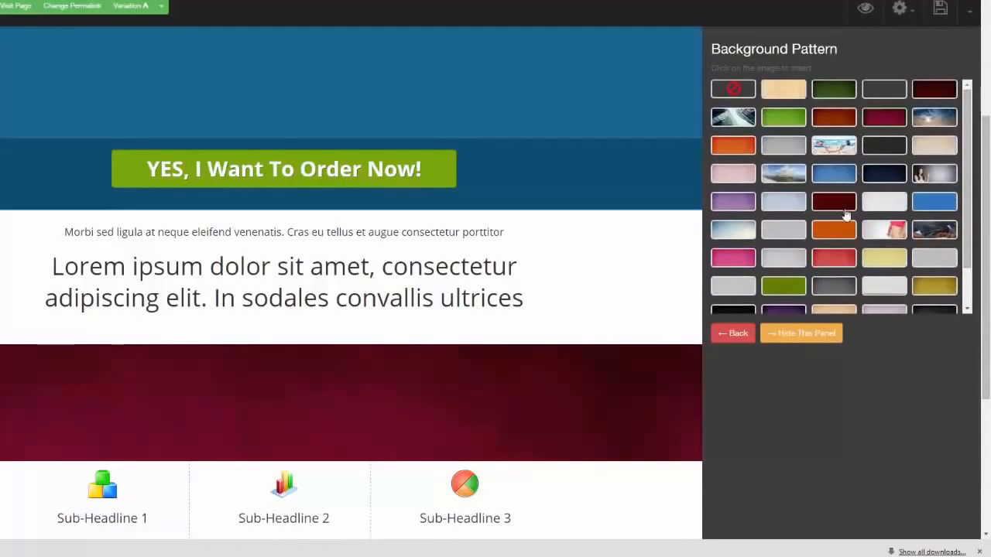
{"action": "left_click", "coordinate": [840, 289]}
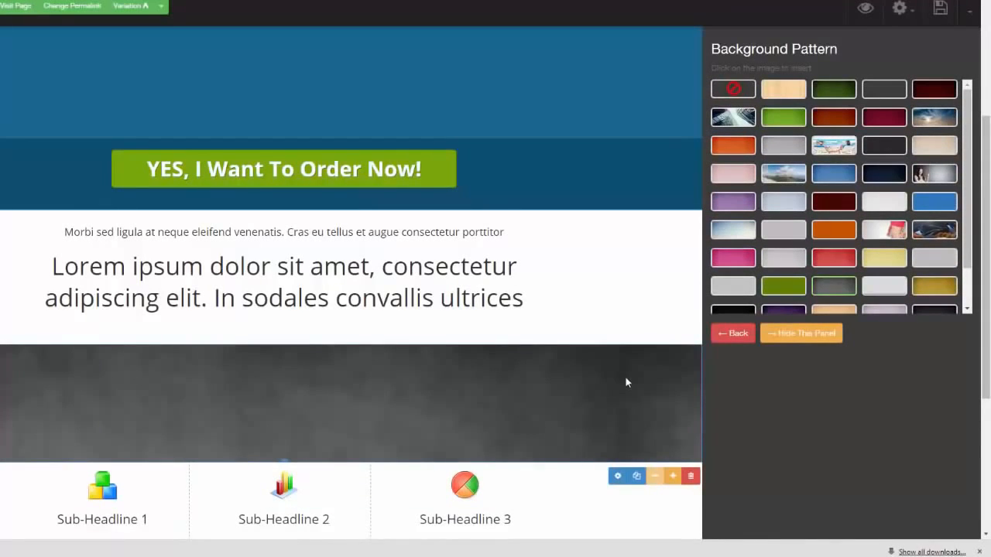
Duplicate the grey wide section, try a blue pattern on the upper copy and give it the orange background pattern
{"action": "left_click", "coordinate": [636, 476]}
{"action": "left_click_drag", "start_coordinate": [619, 493], "coordinate": [615, 267]}
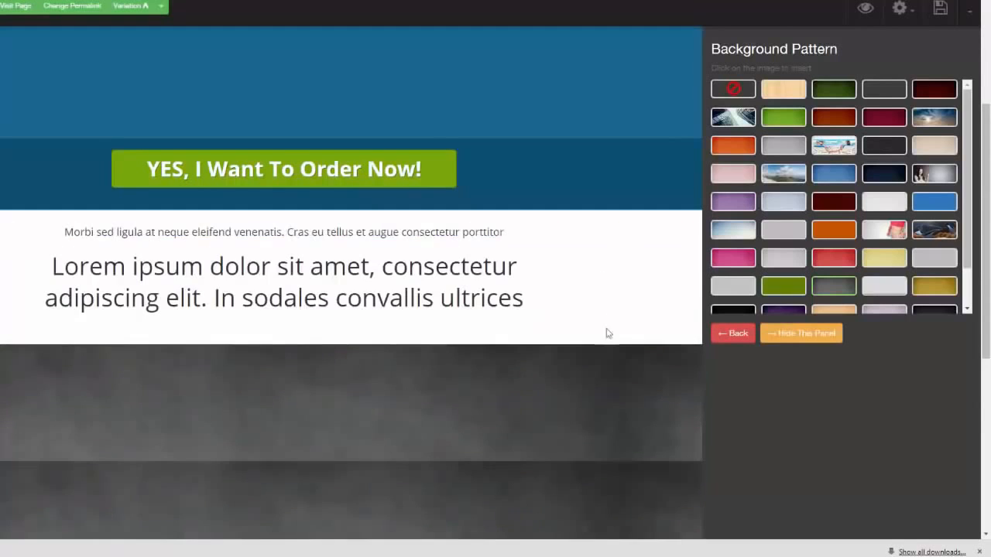
{"action": "left_click", "coordinate": [839, 176]}
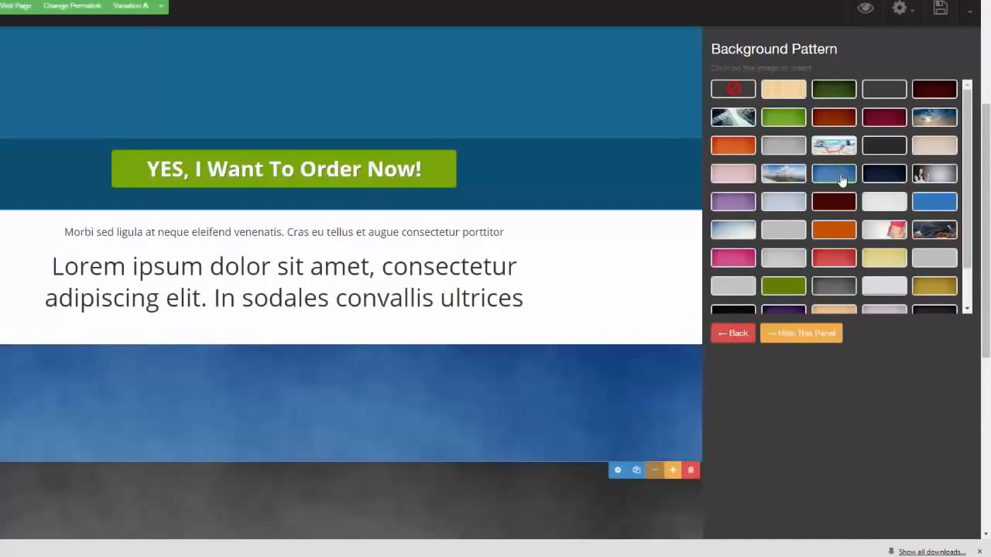
{"action": "left_click_drag", "start_coordinate": [983, 263], "coordinate": [983, 340]}
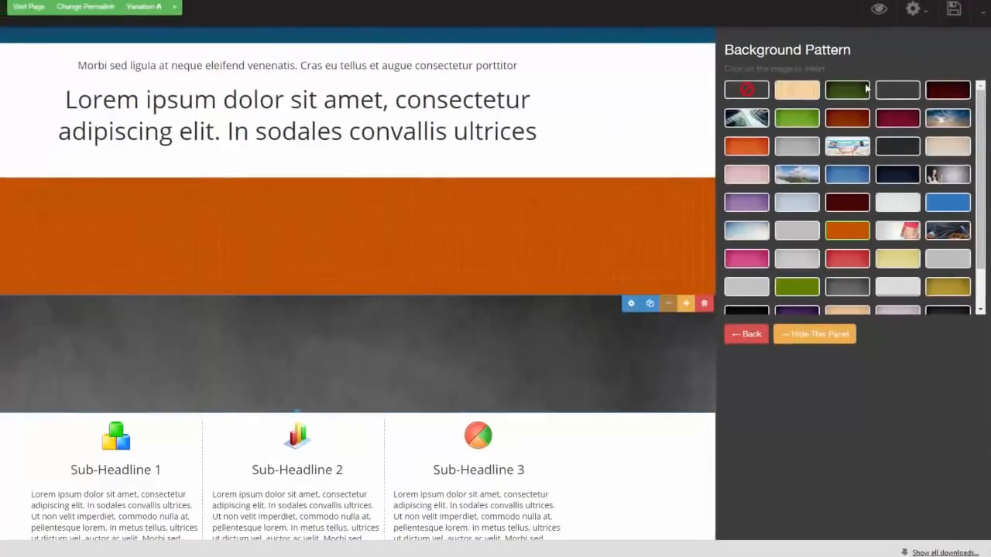
{"action": "left_click", "coordinate": [801, 334]}
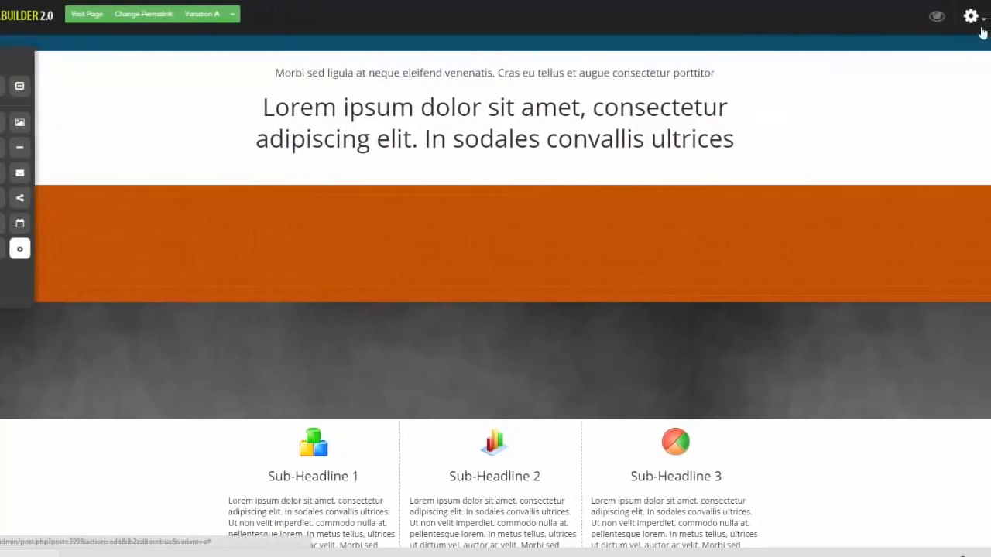
Enable the attention bar for the page and set its background color to black
{"action": "left_click", "coordinate": [915, 31]}
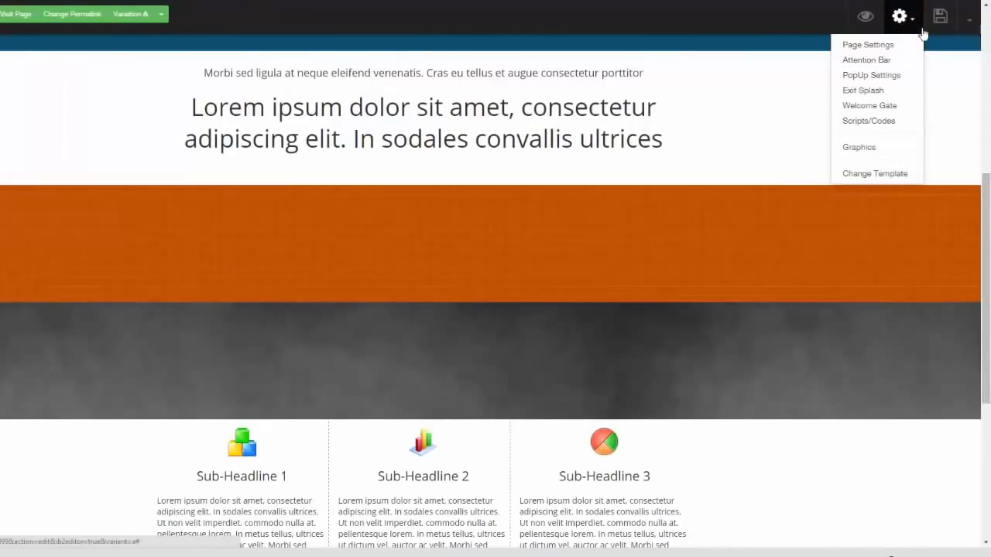
{"action": "left_click", "coordinate": [880, 65]}
{"action": "left_click", "coordinate": [719, 81]}
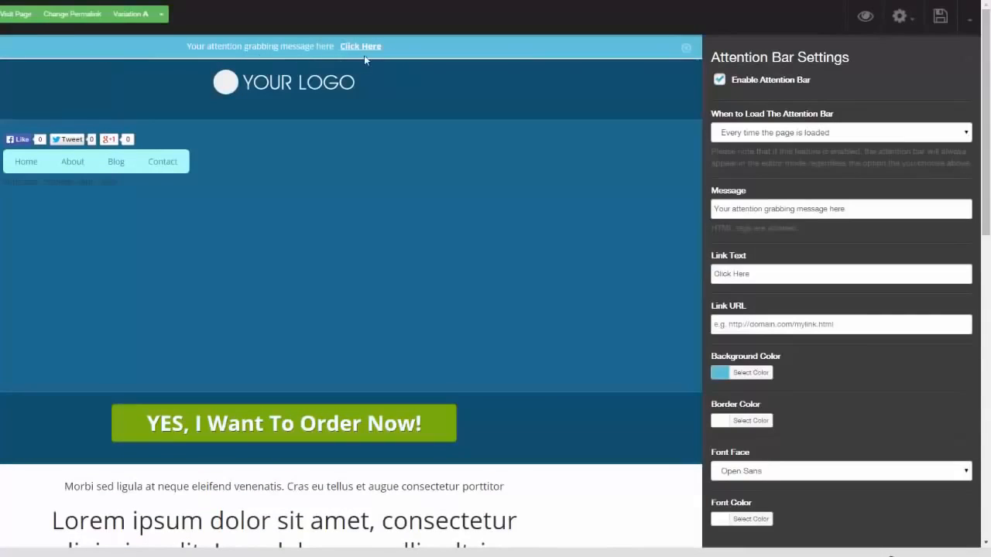
{"action": "left_click", "coordinate": [744, 373]}
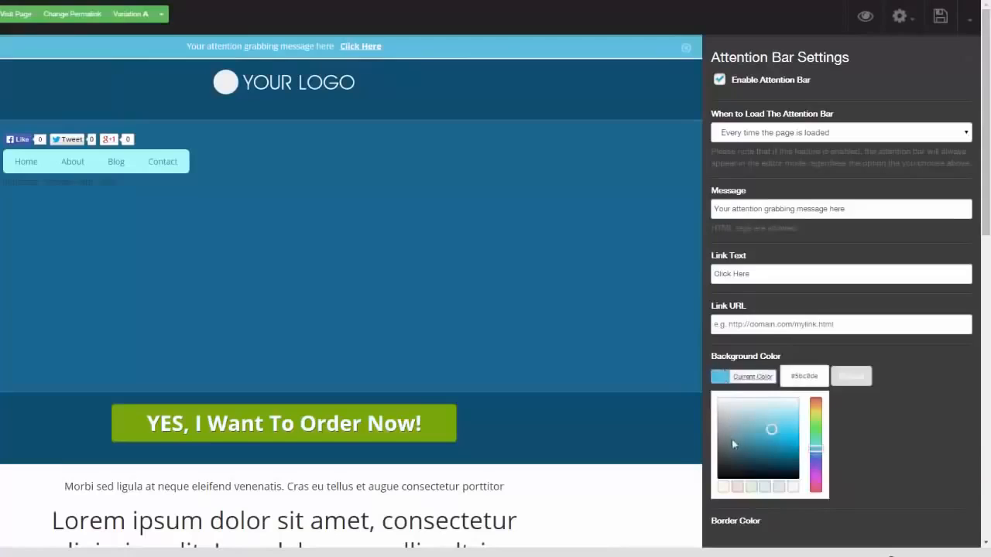
{"action": "left_click", "coordinate": [718, 473]}
{"action": "left_click", "coordinate": [326, 93]}
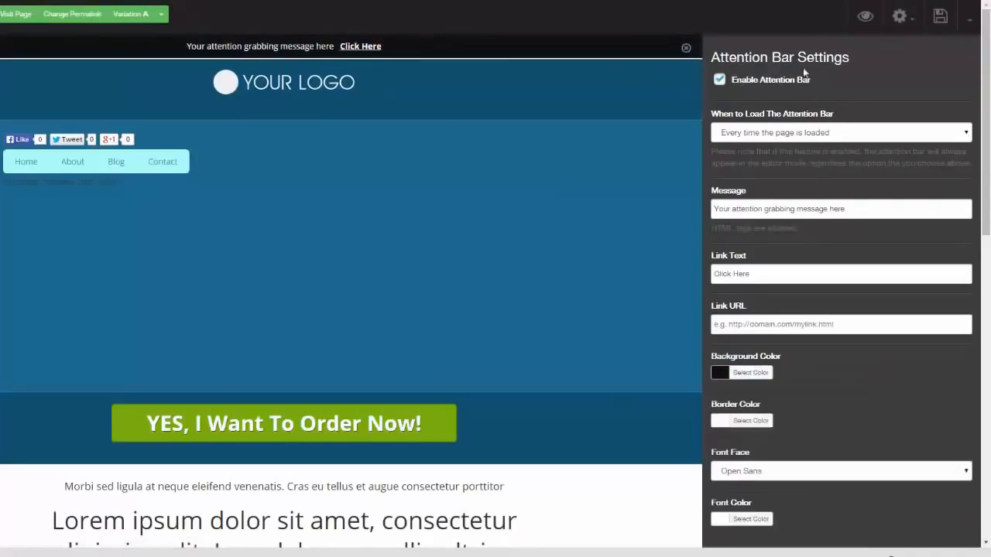
{"action": "left_click", "coordinate": [971, 62]}
Review the pop-up settings and the choices for when the pop-up loads
{"action": "left_click", "coordinate": [902, 17]}
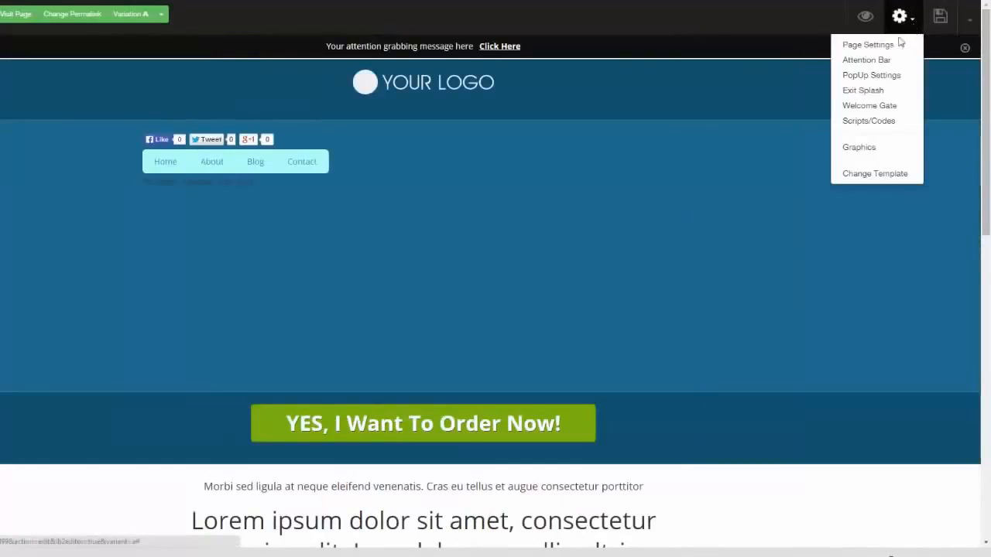
{"action": "left_click", "coordinate": [877, 77]}
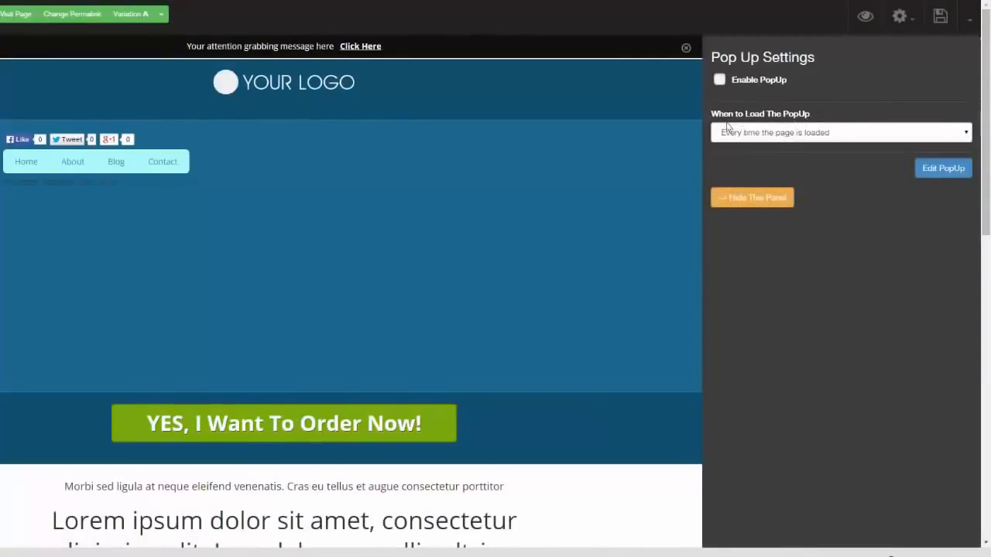
{"action": "left_click", "coordinate": [808, 131]}
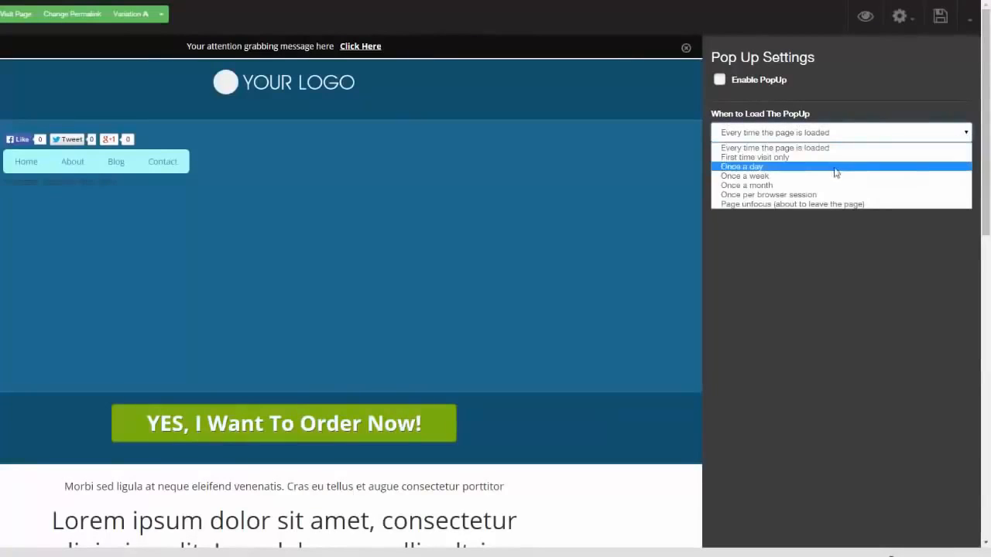
{"action": "left_click", "coordinate": [828, 253]}
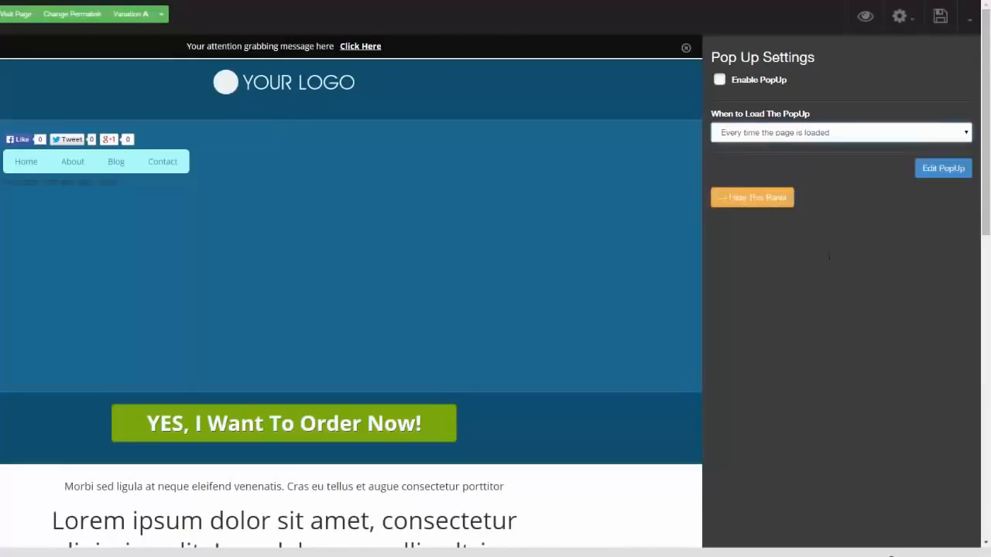
{"action": "left_click", "coordinate": [967, 65]}
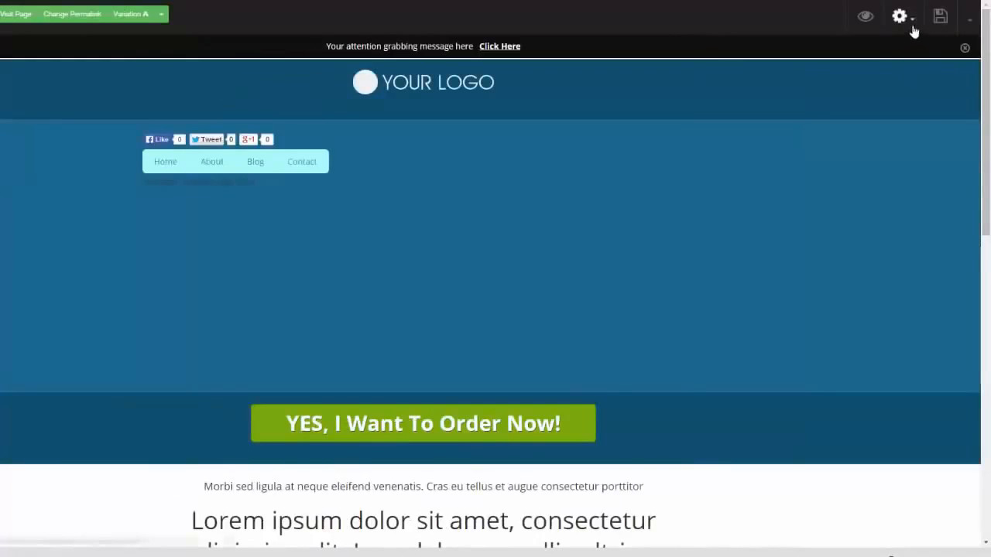
Check the welcome gate settings, including the post or page to lock
{"action": "left_click", "coordinate": [906, 19]}
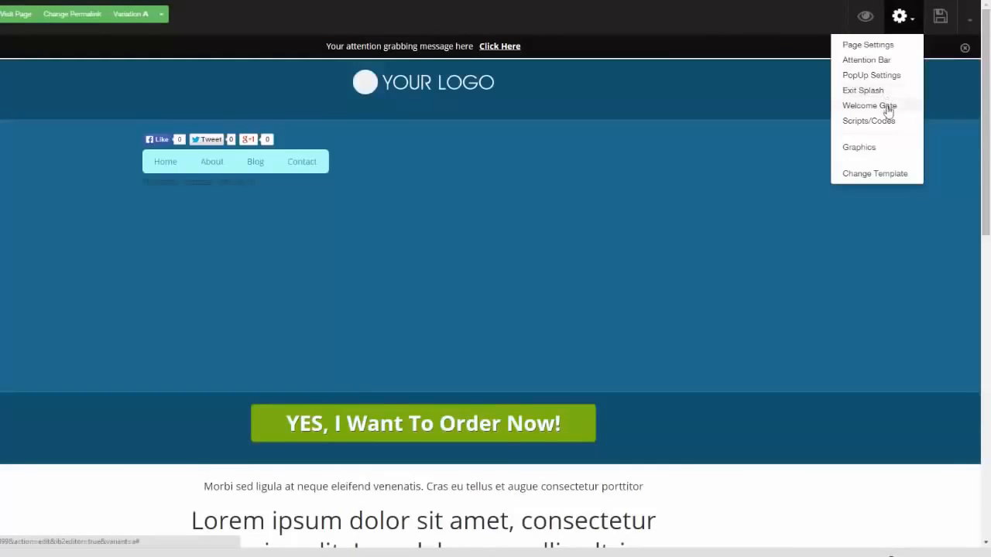
{"action": "left_click", "coordinate": [887, 109]}
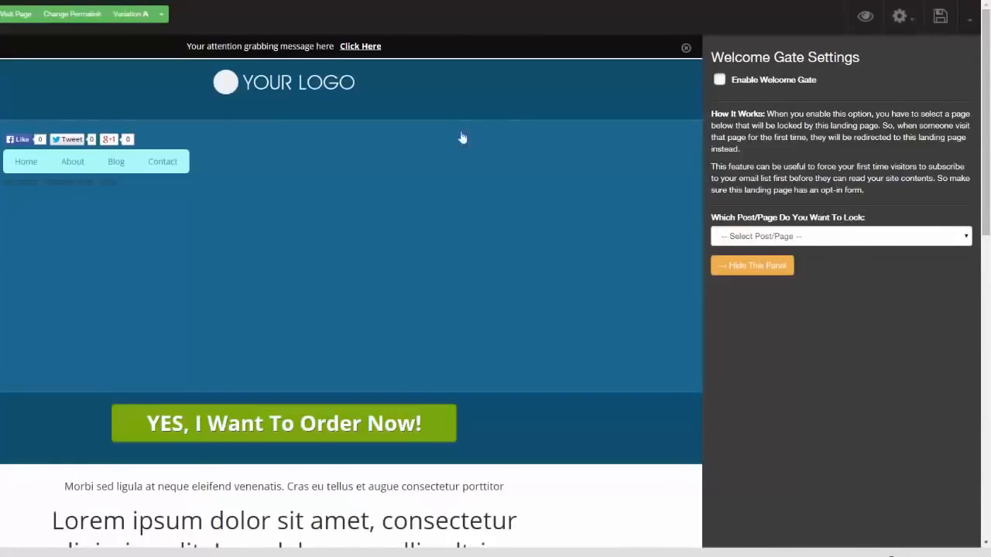
{"action": "left_click", "coordinate": [968, 63]}
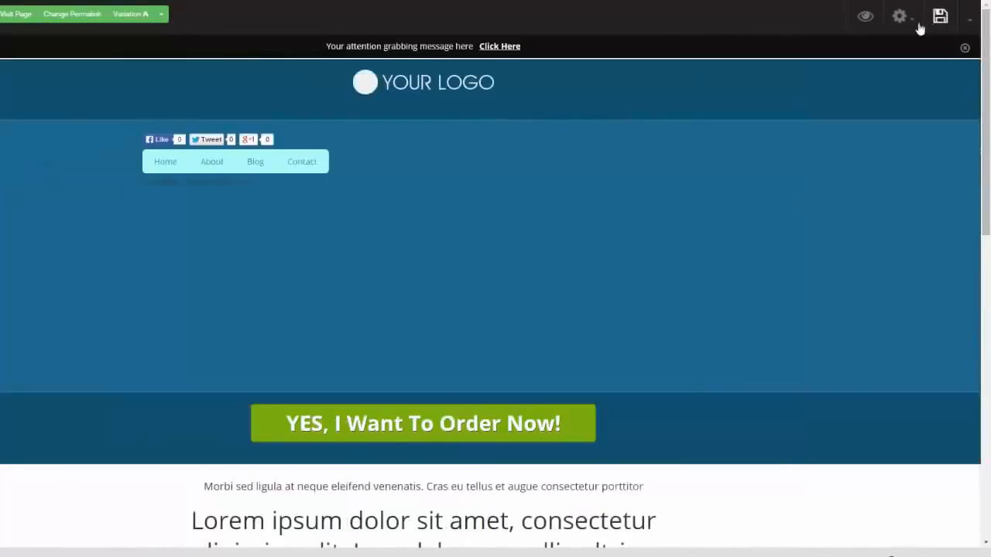
Insert the red "Send Me The Video" and yellow "Get The FREE Report!" button graphics into the blue section
{"action": "left_click", "coordinate": [902, 17]}
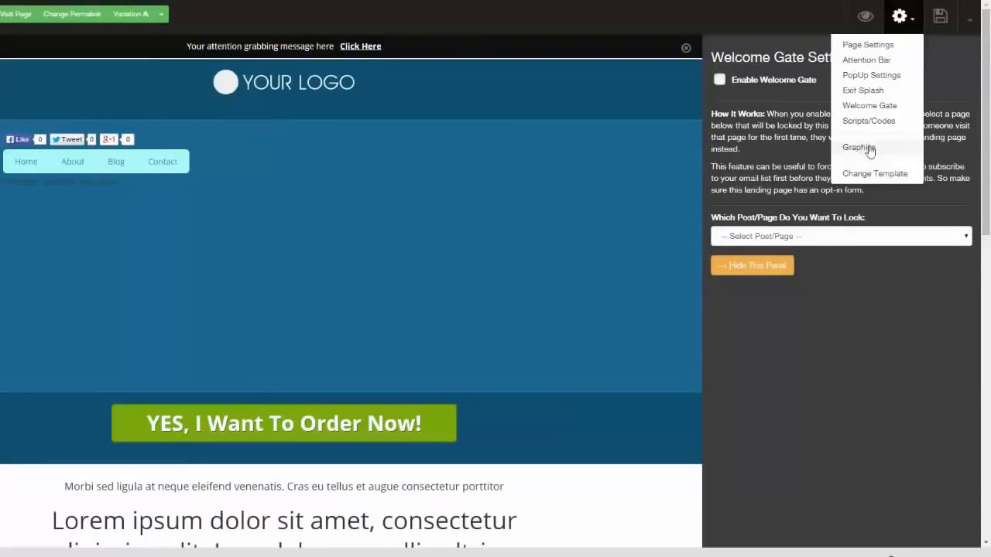
{"action": "left_click", "coordinate": [859, 147]}
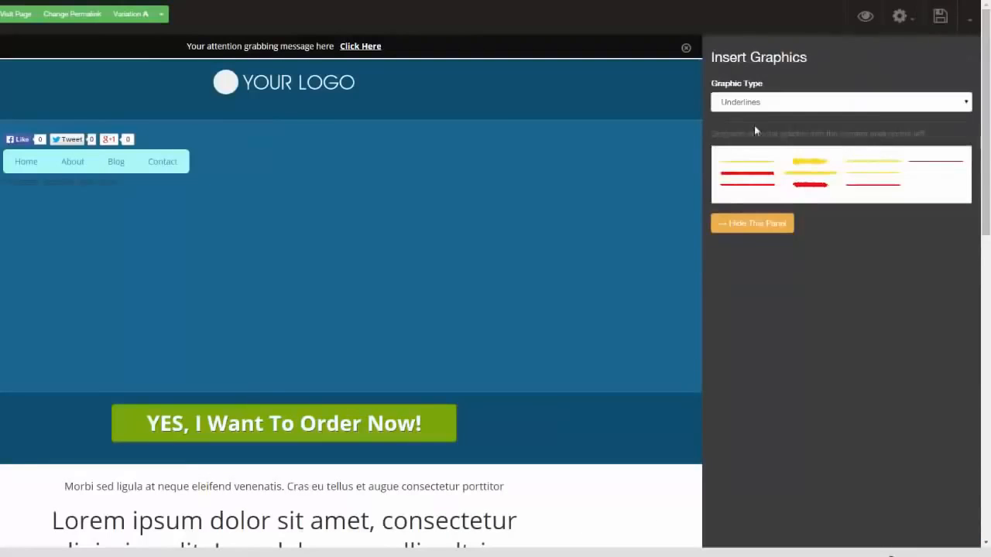
{"action": "left_click", "coordinate": [965, 108]}
{"action": "left_click", "coordinate": [933, 124]}
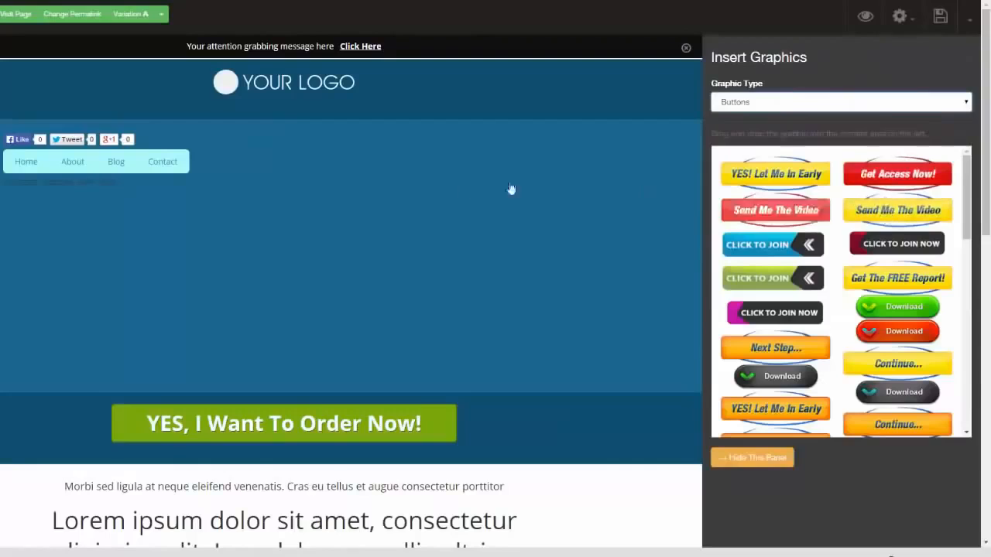
{"action": "left_click_drag", "start_coordinate": [774, 210], "coordinate": [453, 191]}
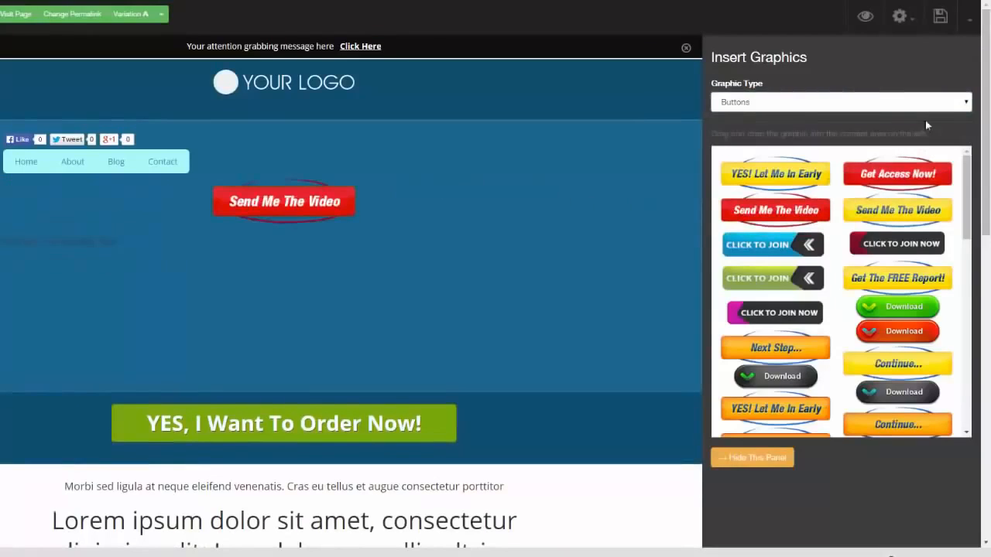
{"action": "left_click_drag", "start_coordinate": [897, 278], "coordinate": [402, 279]}
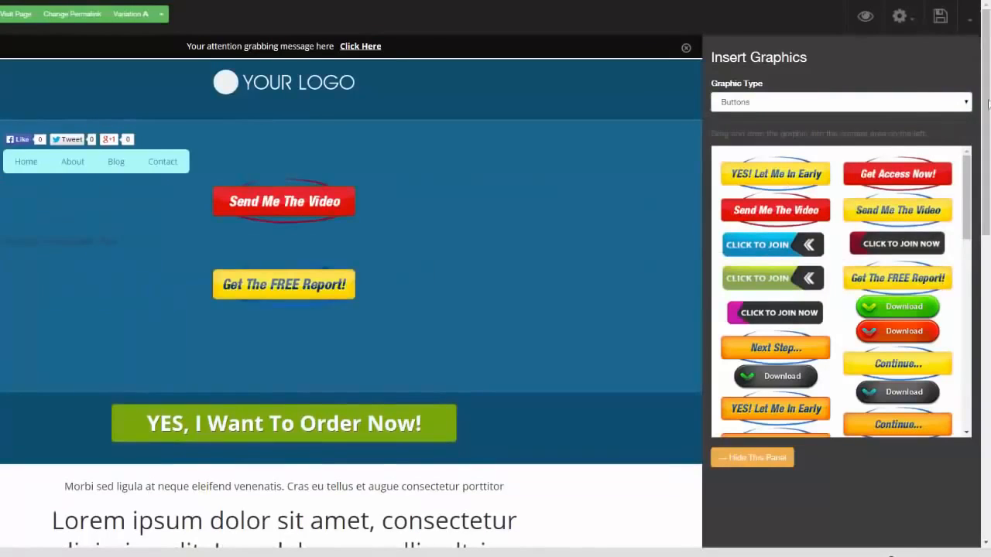
Browse the Bigicons and Highlights graphics, and insert the tall red double-chevron from Arrows above the "Send Me The Video" button
{"action": "left_click", "coordinate": [963, 102]}
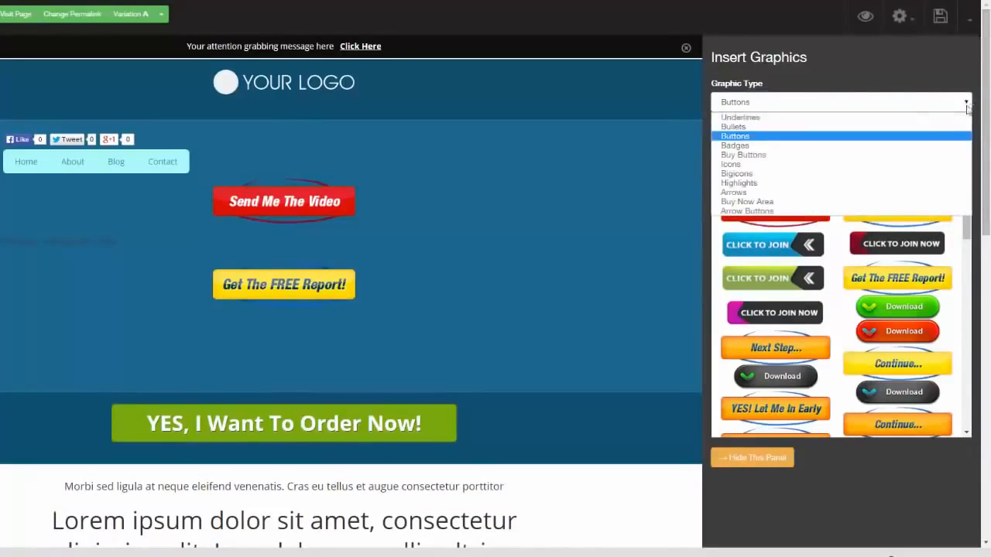
{"action": "left_click", "coordinate": [894, 177]}
{"action": "left_click", "coordinate": [963, 102]}
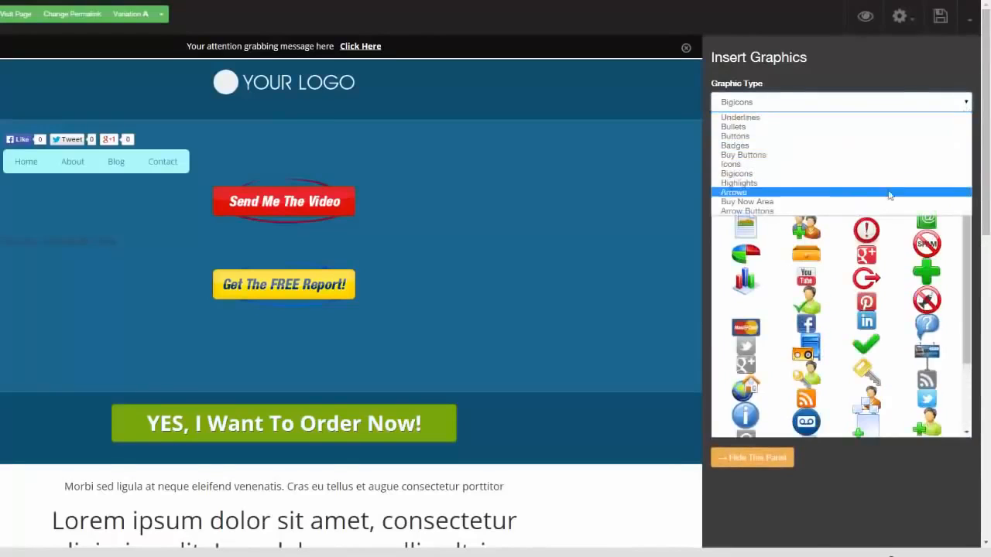
{"action": "left_click", "coordinate": [890, 183]}
{"action": "left_click", "coordinate": [956, 102]}
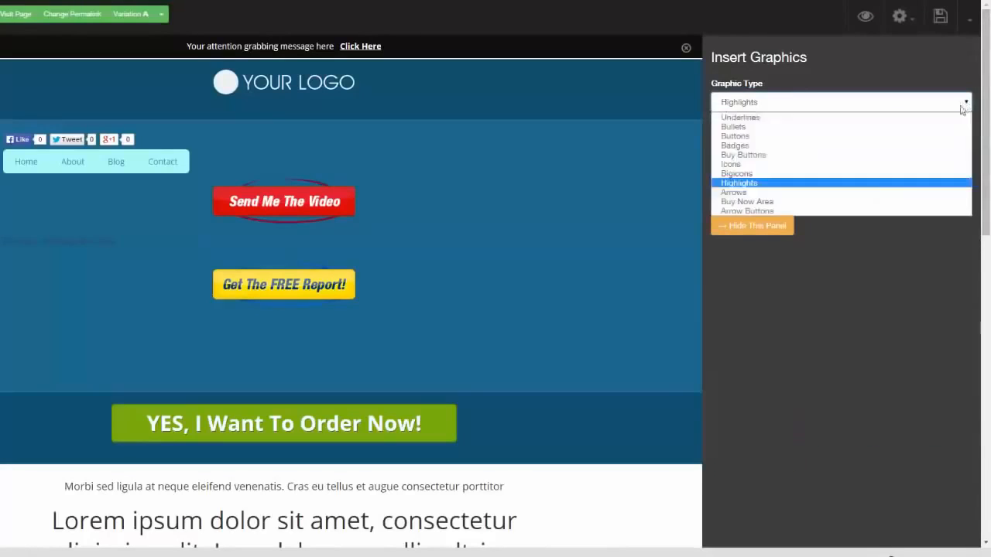
{"action": "left_click", "coordinate": [891, 193]}
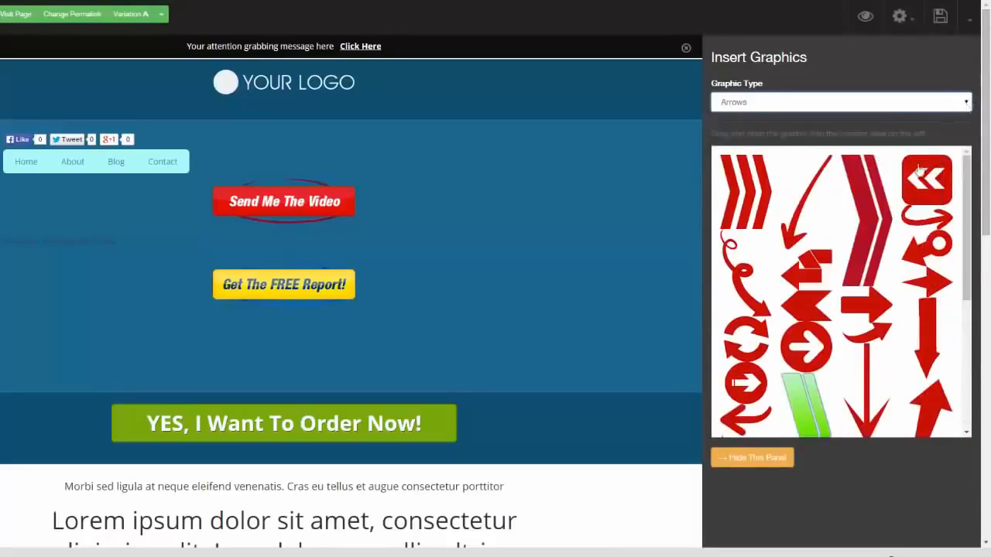
{"action": "left_click_drag", "start_coordinate": [865, 224], "coordinate": [501, 236]}
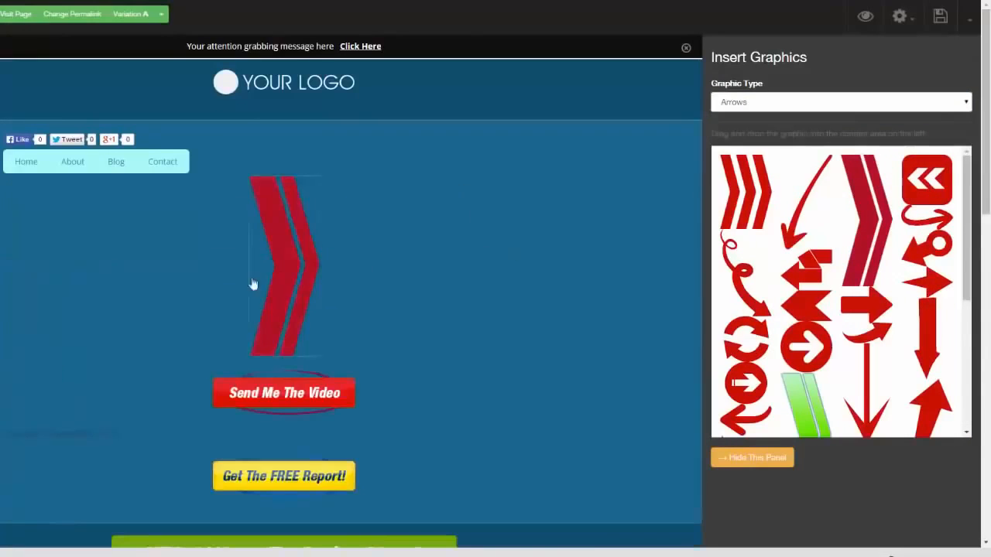
Review the red chevron's image settings and the page's publishing and template-saving options
{"action": "left_click", "coordinate": [298, 272]}
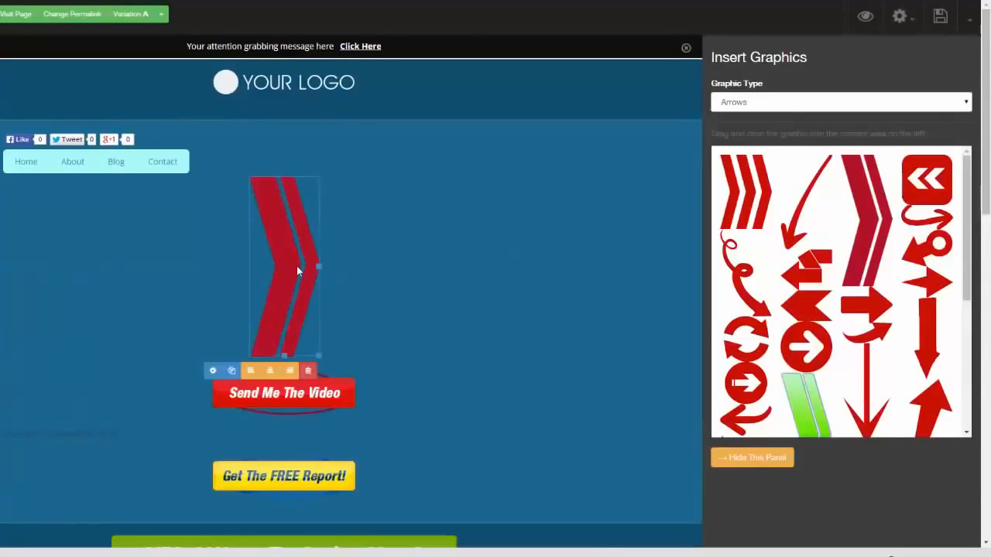
{"action": "left_click", "coordinate": [214, 373]}
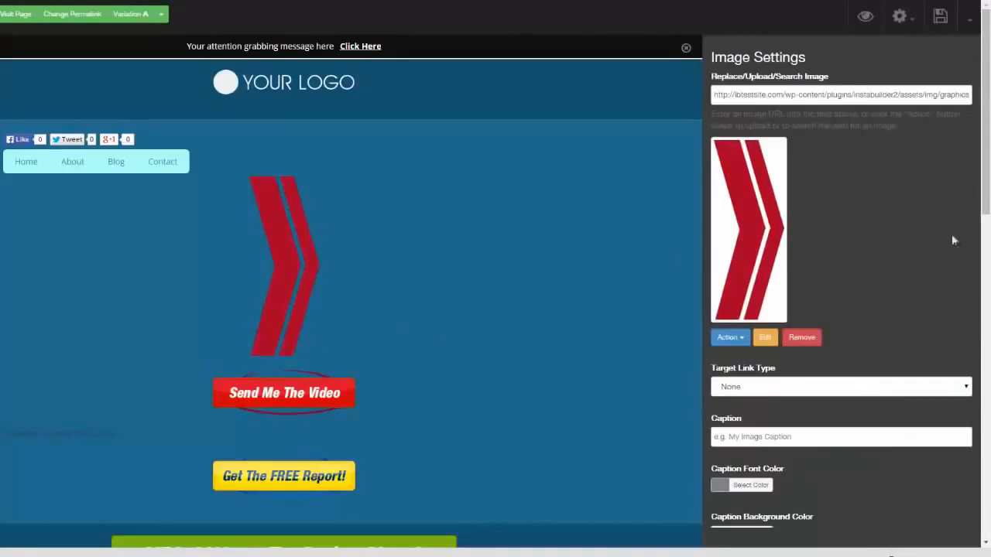
{"action": "scroll", "coordinate": [980, 219], "scroll_direction": "down", "scroll_amount": 3}
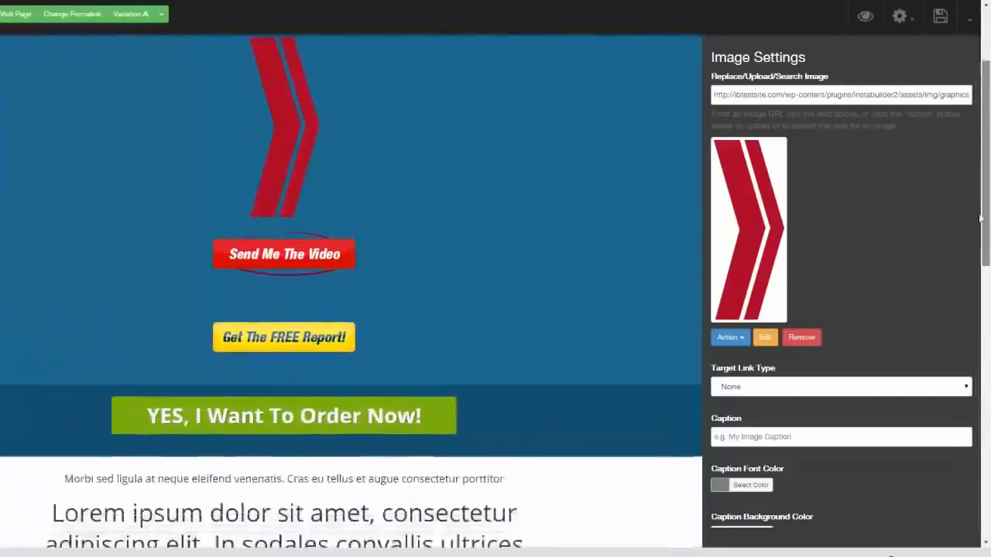
{"action": "scroll", "coordinate": [980, 219], "scroll_direction": "up", "scroll_amount": 3}
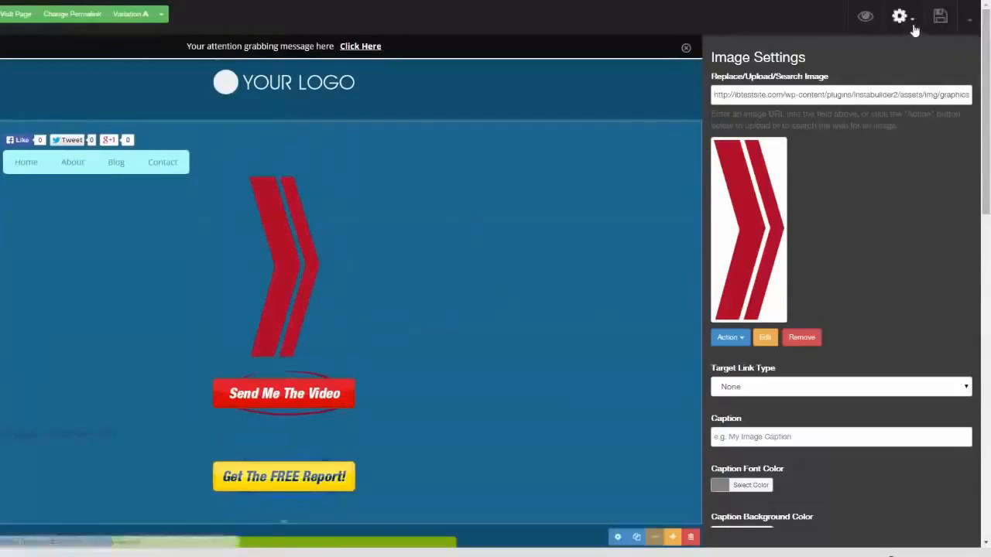
{"action": "left_click", "coordinate": [965, 27]}
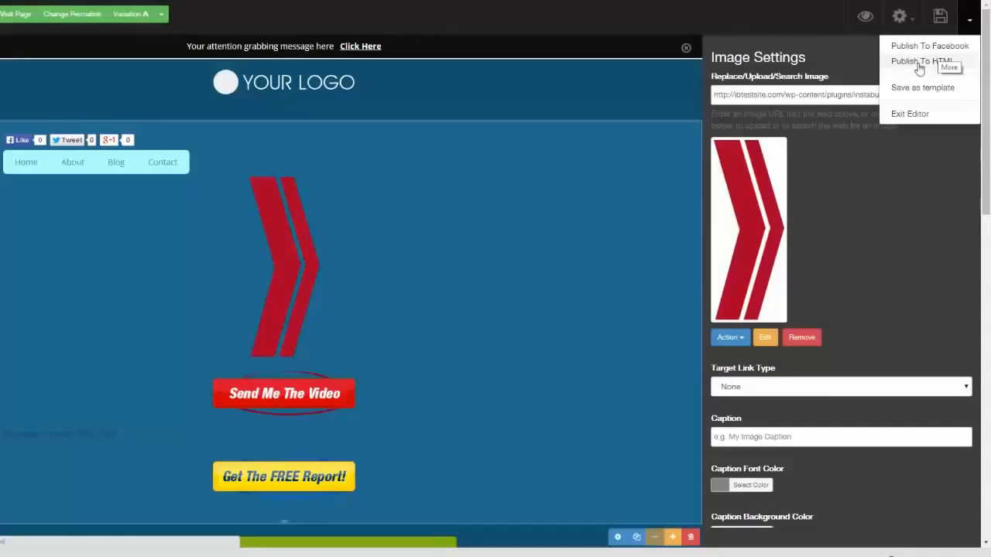
Change the page template to the beach sunset squeeze page with the walking fisherman, accepting the content-loss warning
{"action": "left_click", "coordinate": [914, 24]}
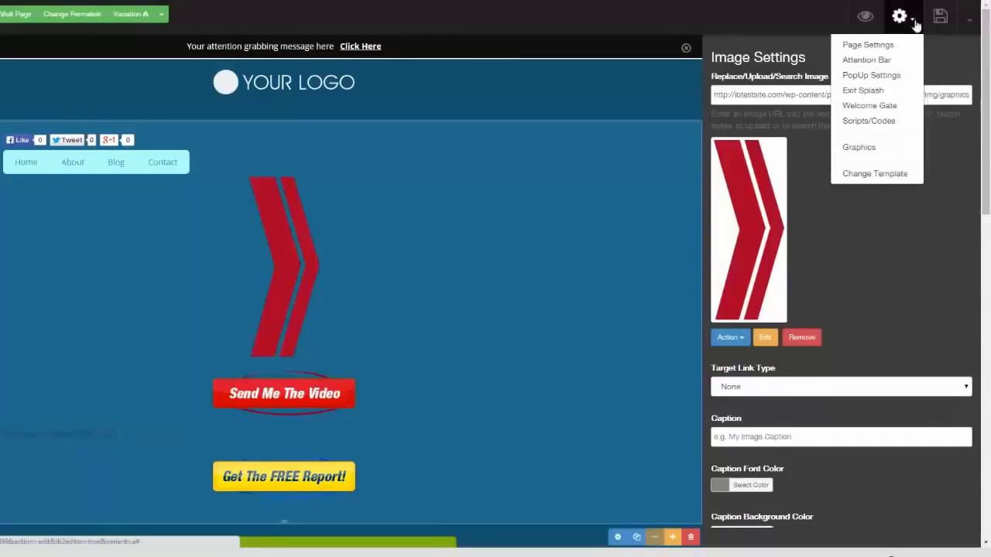
{"action": "left_click", "coordinate": [874, 174]}
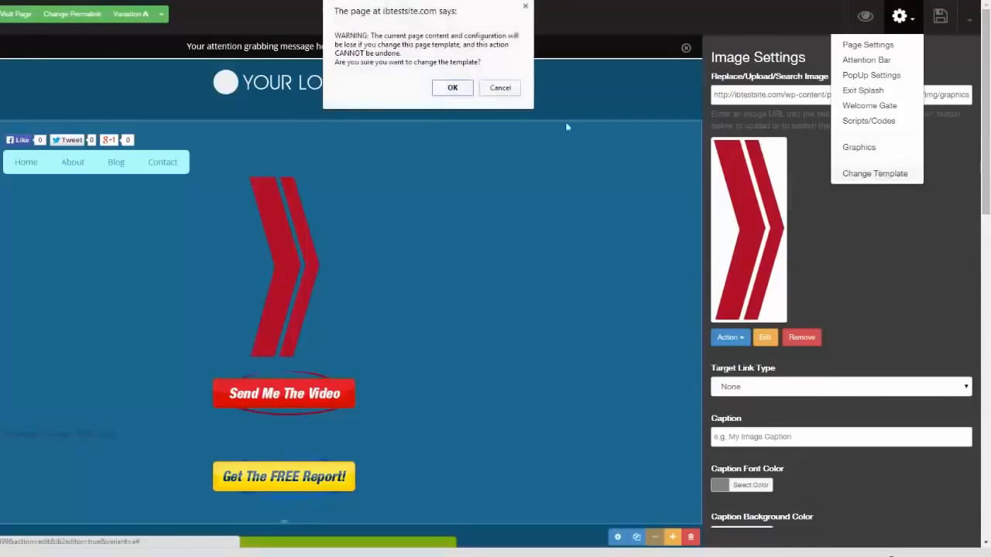
{"action": "key", "text": "Return"}
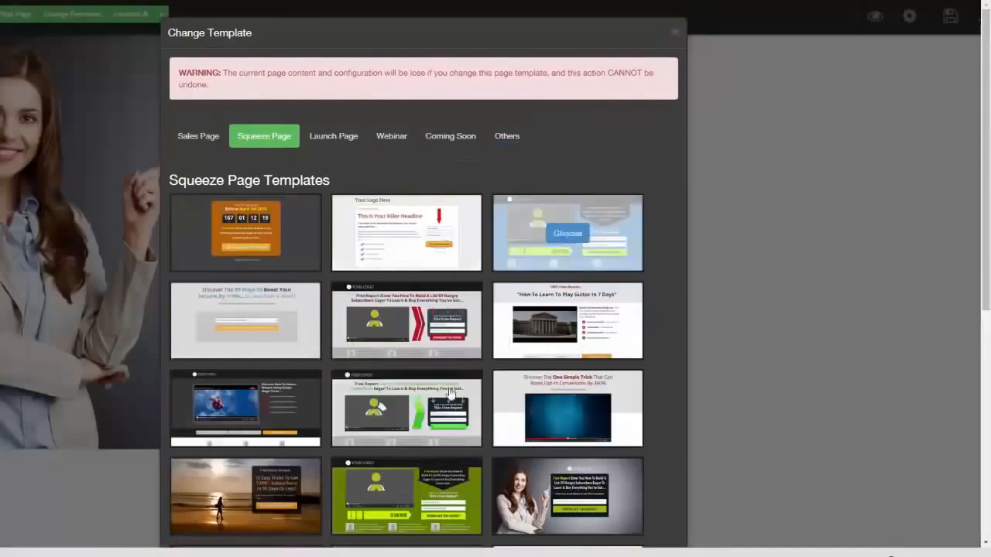
{"action": "mouse_move", "coordinate": [305, 479]}
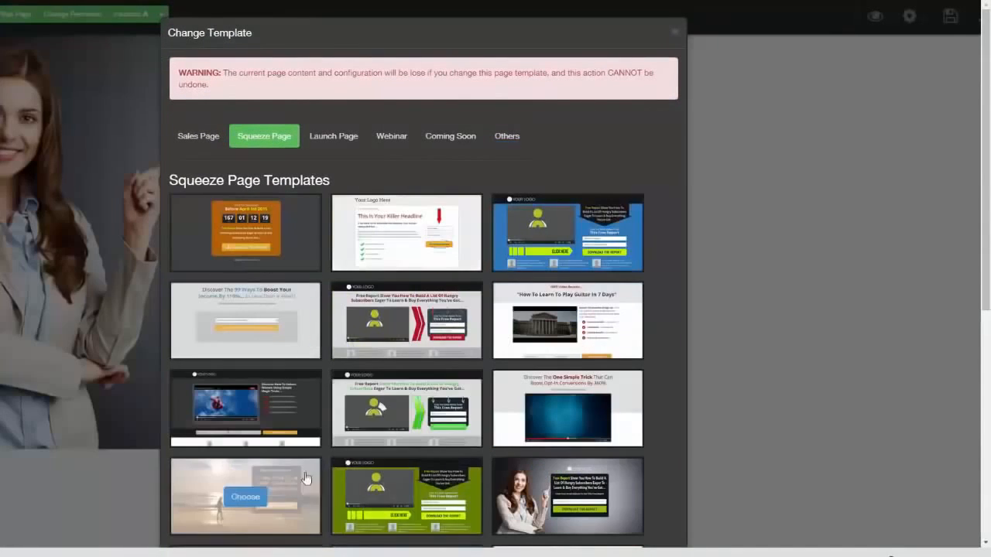
{"action": "left_click", "coordinate": [267, 494]}
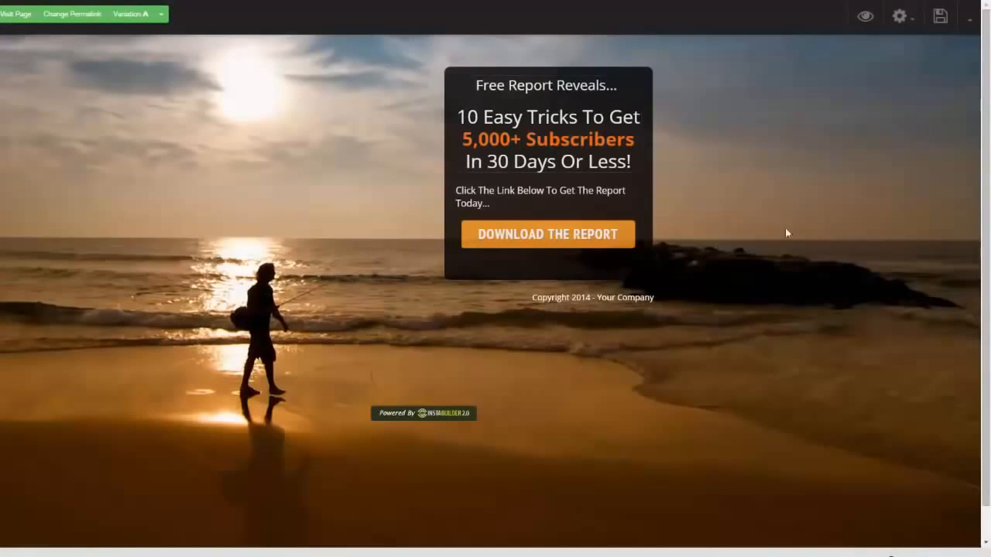
Enable Display Delay for the black report box and increase its delay in seconds
{"action": "mouse_move", "coordinate": [642, 282]}
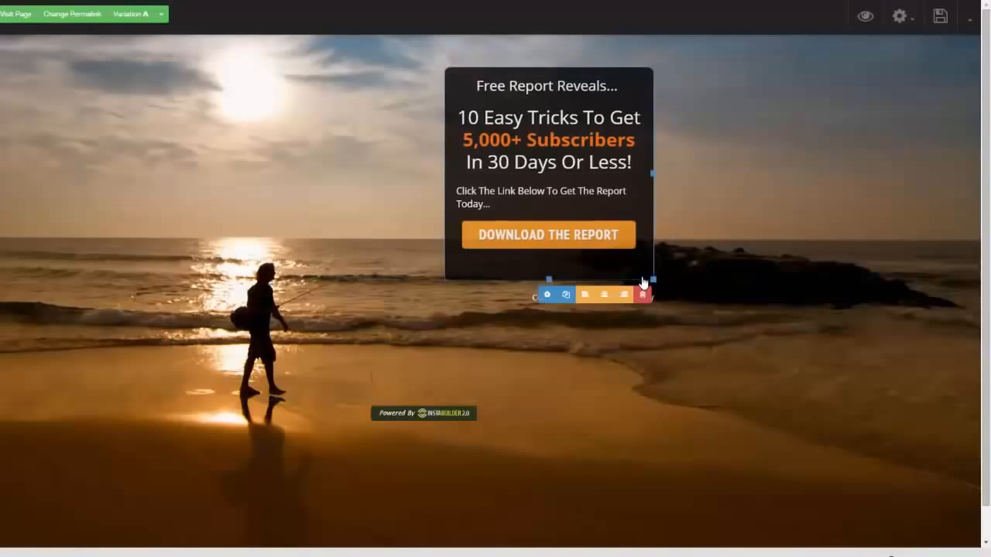
{"action": "left_click", "coordinate": [548, 294]}
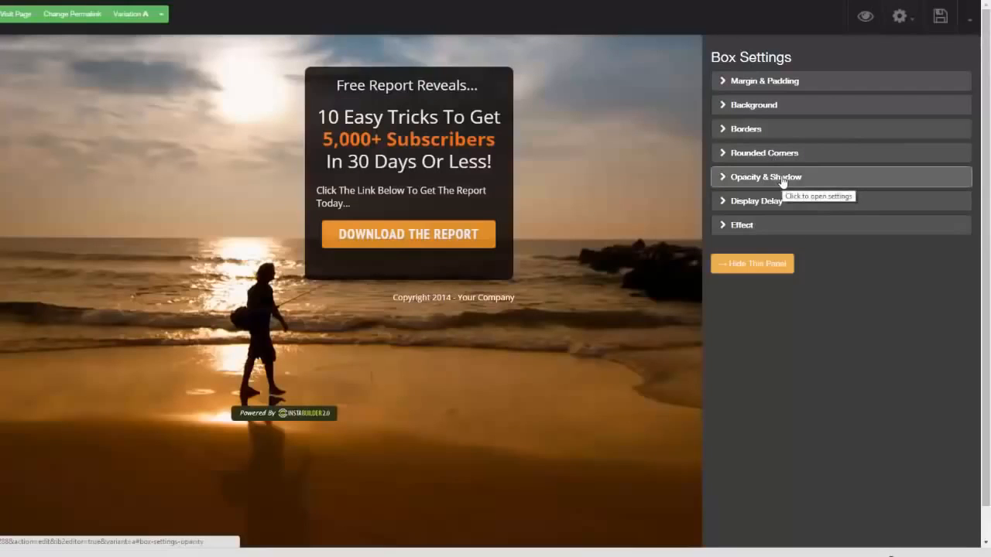
{"action": "left_click", "coordinate": [717, 203]}
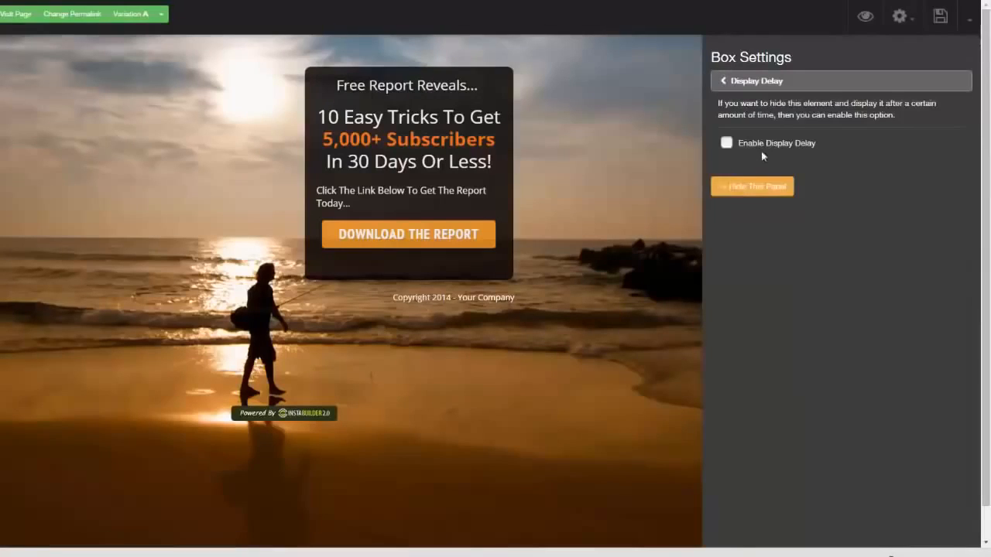
{"action": "left_click", "coordinate": [726, 143]}
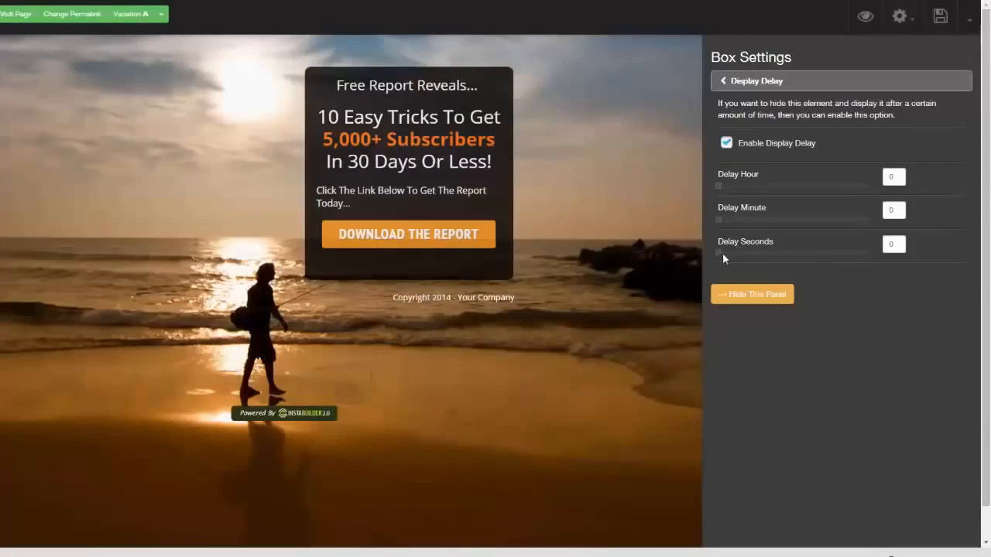
{"action": "left_click_drag", "start_coordinate": [719, 254], "coordinate": [757, 260]}
Review the Display Animation effects available for the black report box
{"action": "left_click", "coordinate": [721, 82]}
{"action": "left_click", "coordinate": [720, 232]}
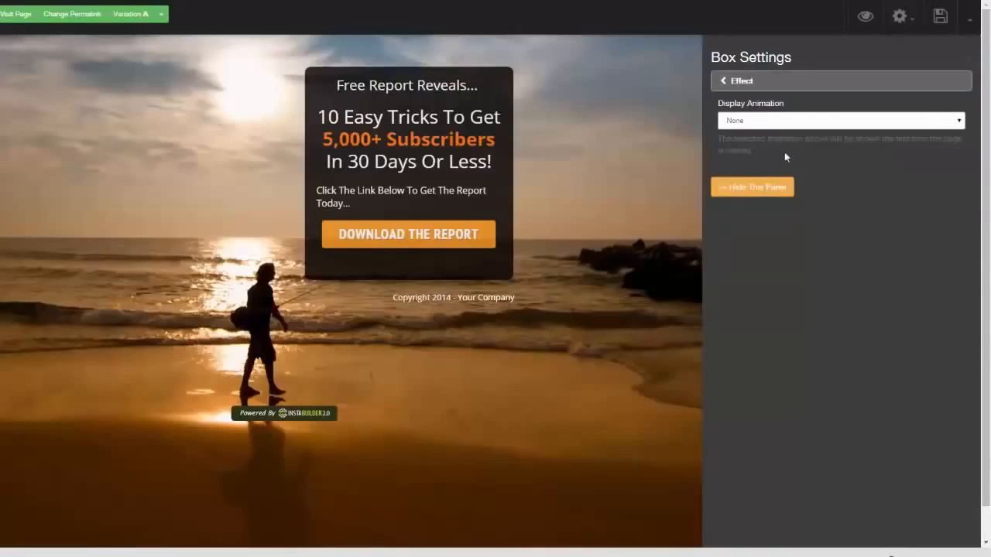
{"action": "left_click", "coordinate": [957, 124]}
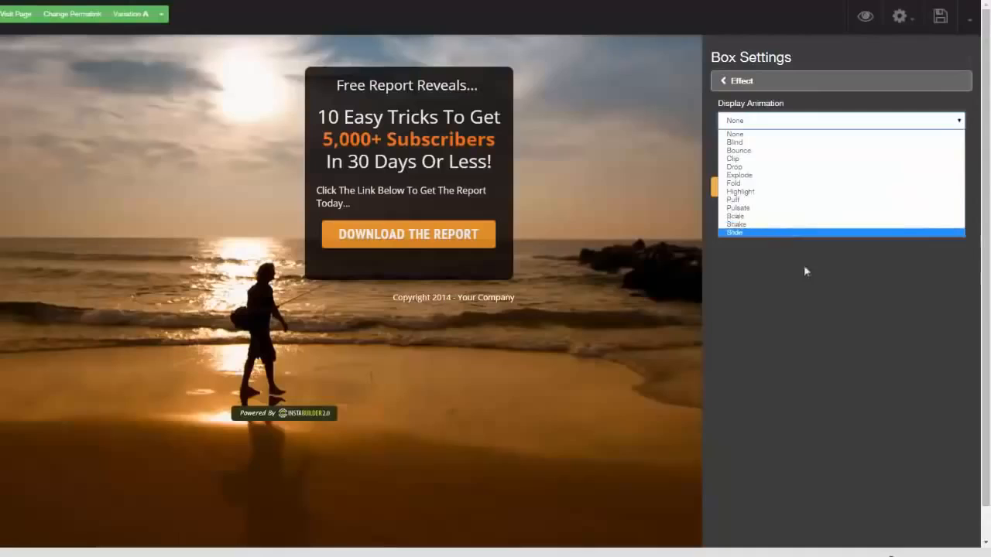
{"action": "left_click", "coordinate": [814, 298]}
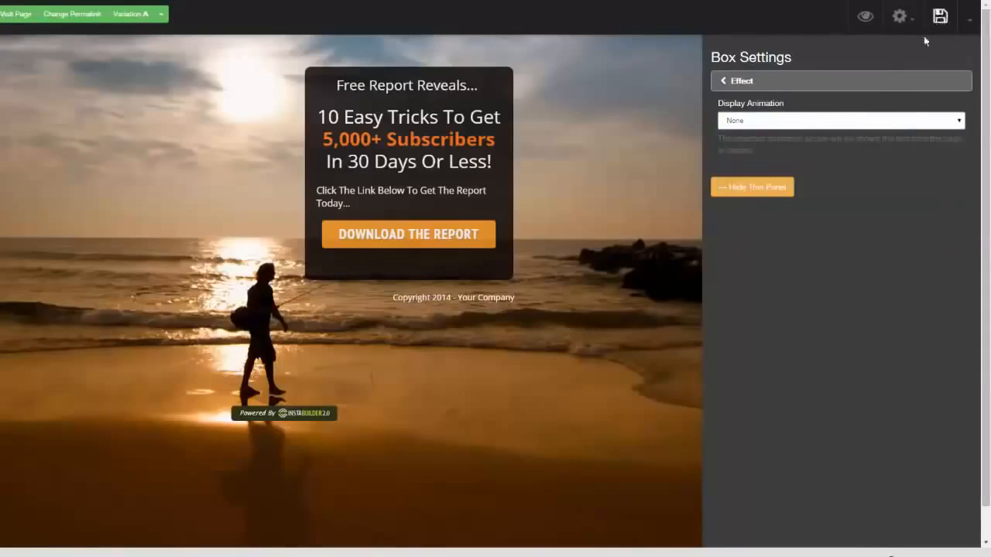
Save and preview the page, and open beach2stepsoptin in the IB 2.0 editor
{"action": "left_click", "coordinate": [941, 22]}
{"action": "left_click", "coordinate": [864, 22]}
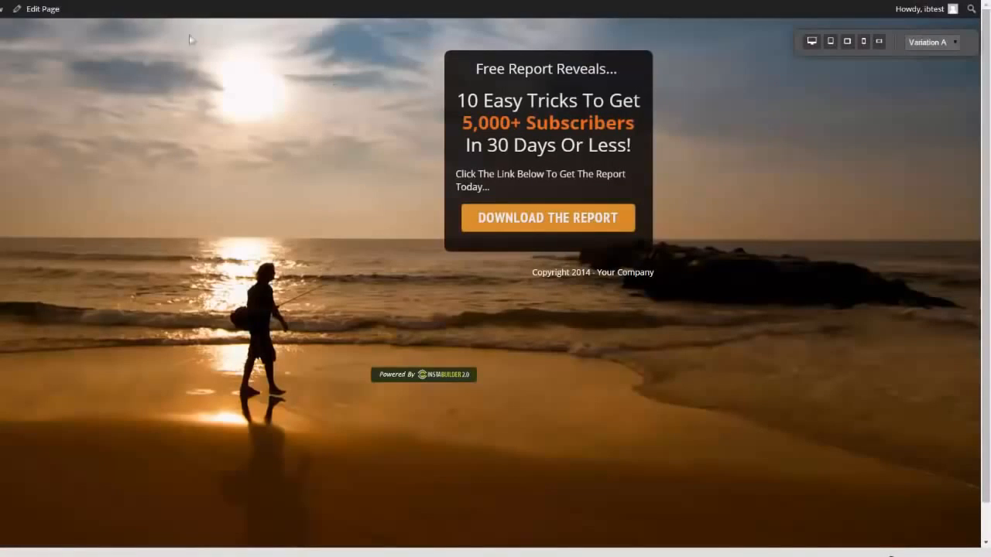
{"action": "left_click", "coordinate": [47, 11]}
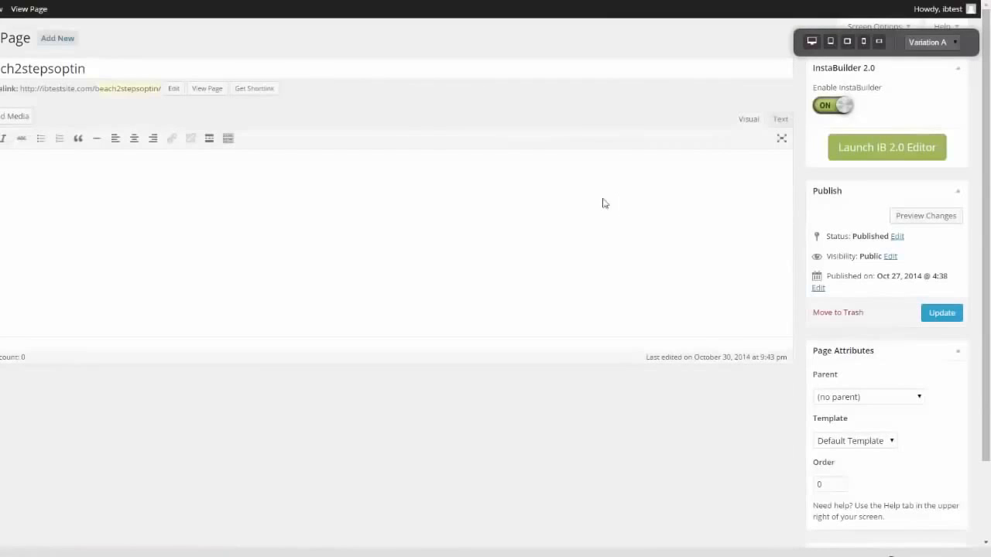
{"action": "left_click", "coordinate": [878, 157]}
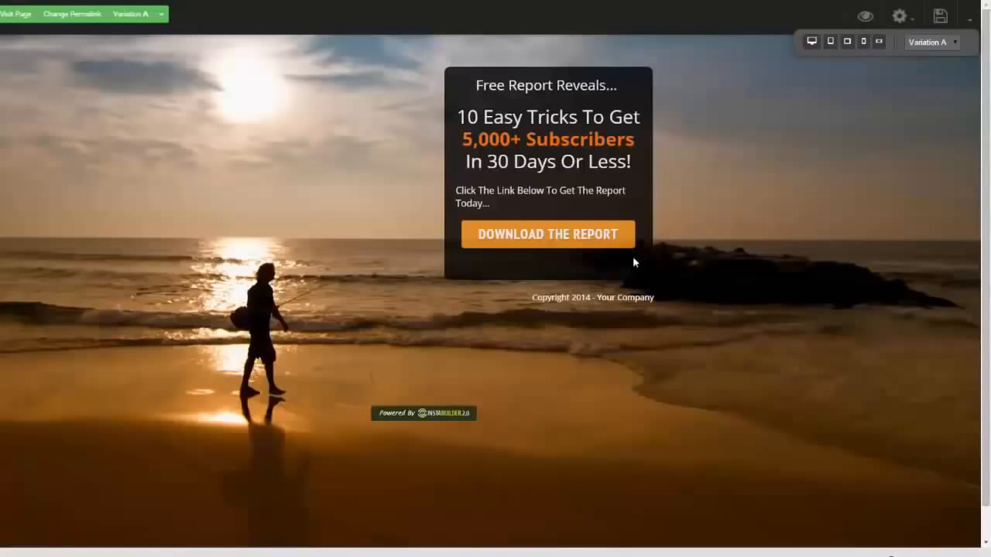
Try left and right alignment for the black report box, and centre it on the page
{"action": "left_click", "coordinate": [633, 261]}
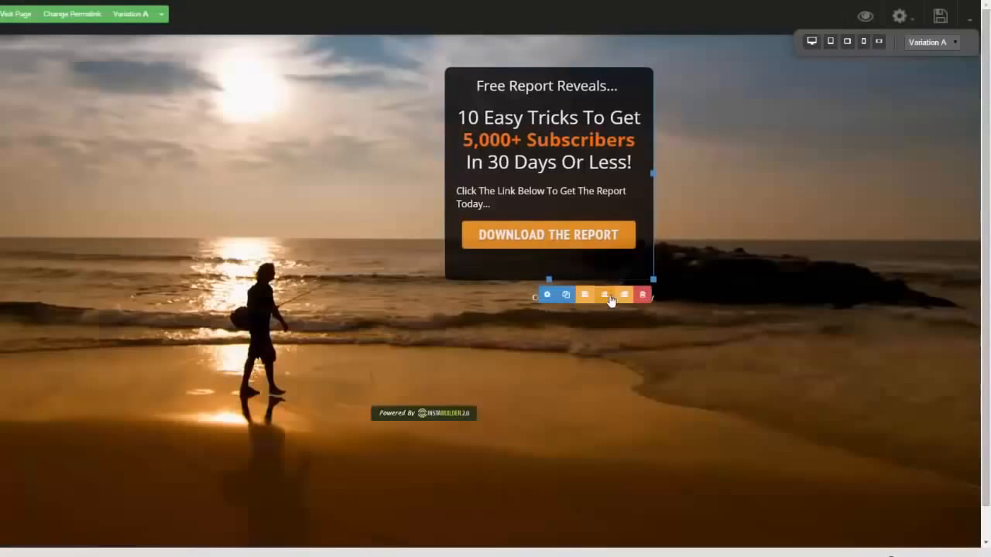
{"action": "left_click", "coordinate": [584, 295]}
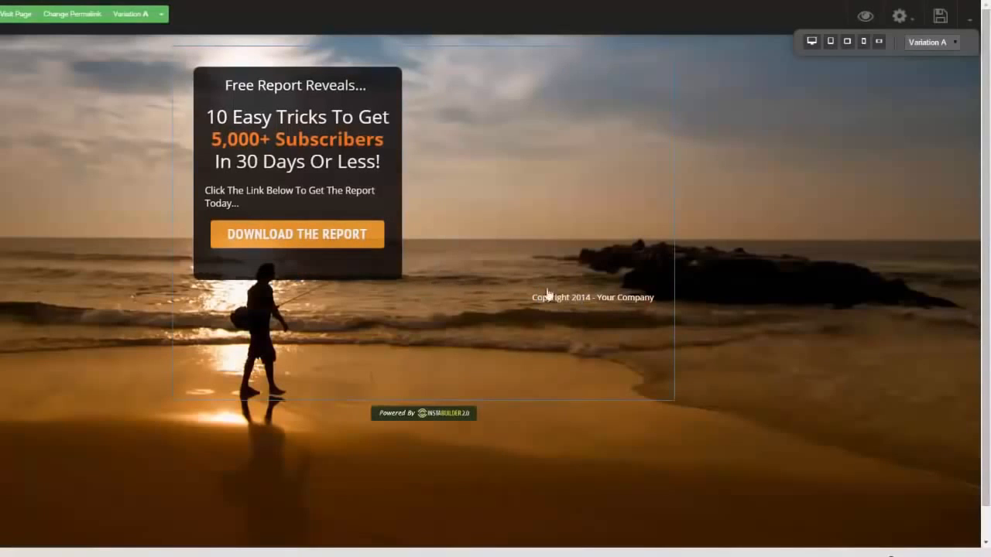
{"action": "left_click", "coordinate": [387, 276]}
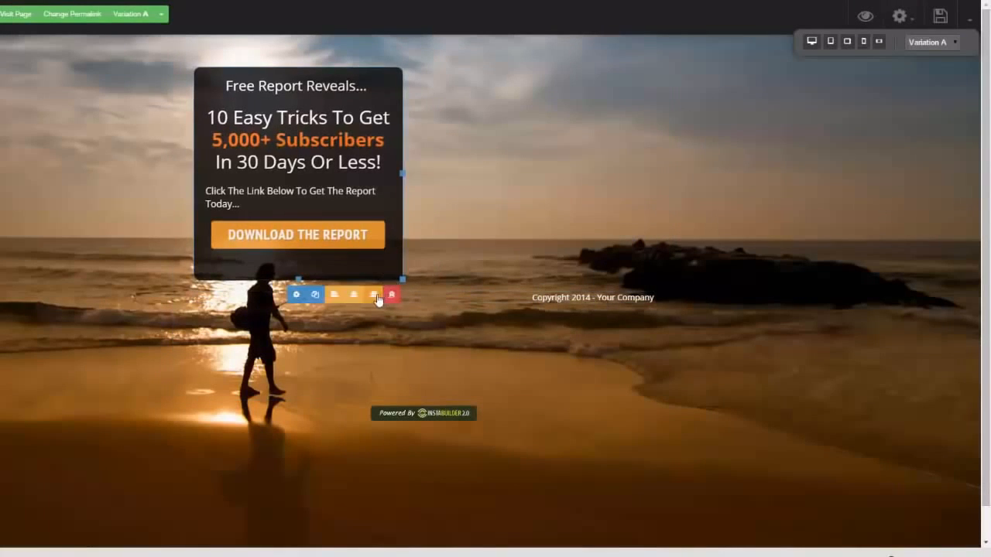
{"action": "left_click", "coordinate": [375, 295]}
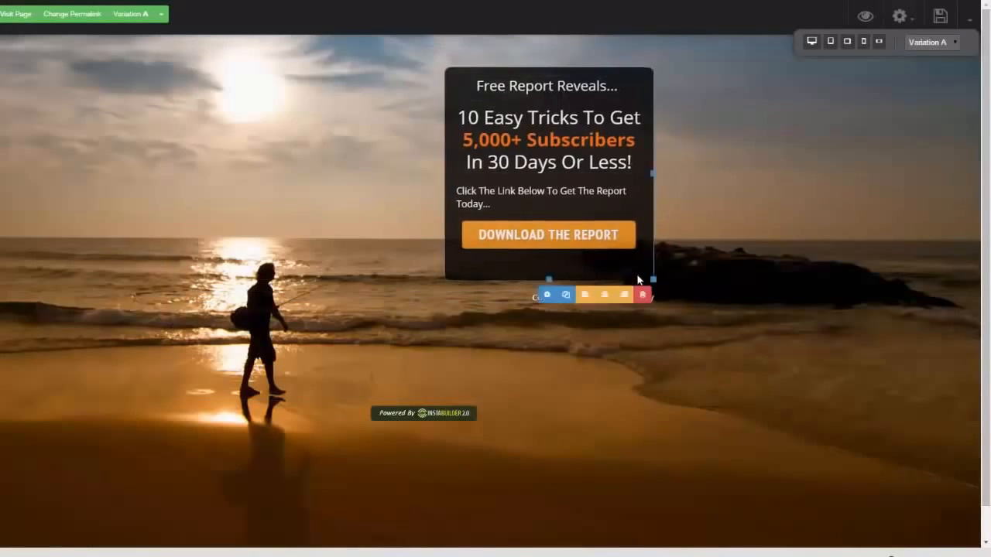
{"action": "left_click", "coordinate": [604, 294]}
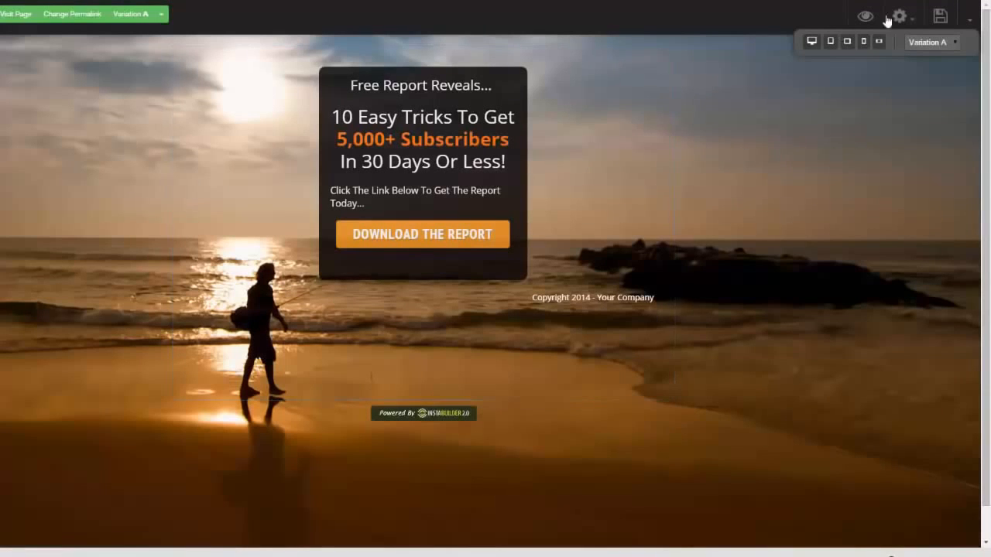
Exit the page editor and return to the InstaBuilder dashboard
{"action": "left_click", "coordinate": [969, 20]}
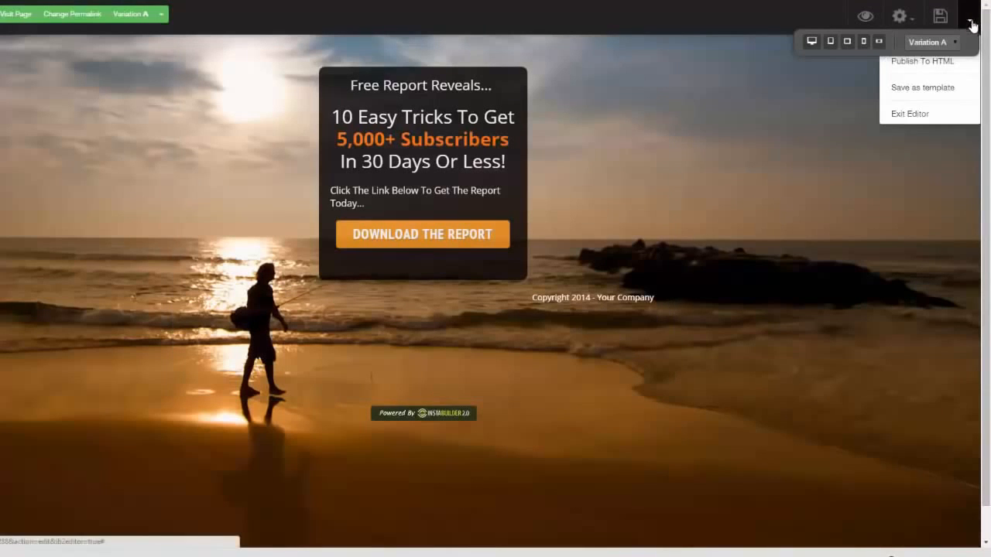
{"action": "left_click", "coordinate": [918, 114]}
{"action": "left_click", "coordinate": [452, 71]}
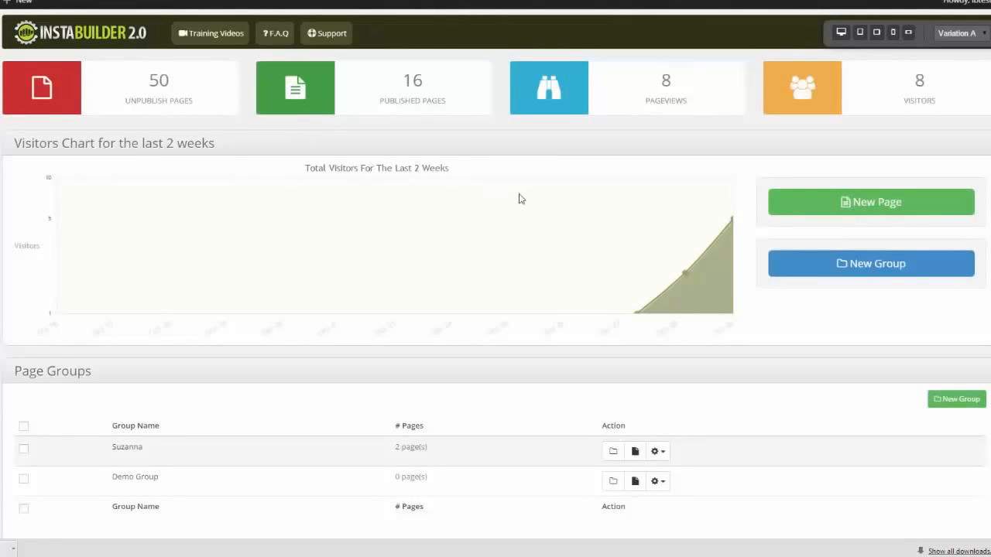
Examine the dashboard's visitors chart, page groups and ungrouped pages, including the extra actions for the first ungrouped page
{"action": "scroll", "coordinate": [495, 279], "scroll_direction": "down", "scroll_amount": 1}
{"action": "scroll", "coordinate": [496, 278], "scroll_direction": "up", "scroll_amount": 1}
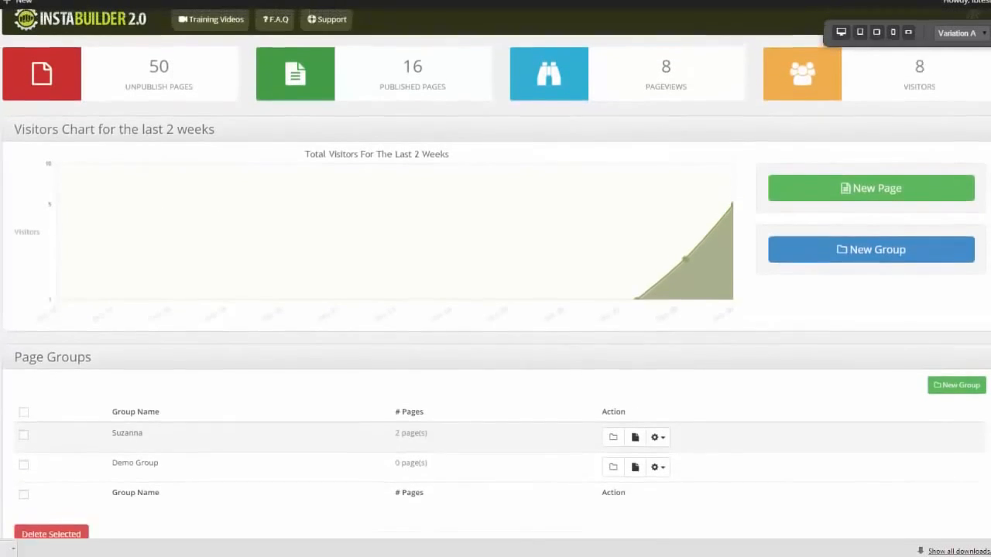
{"action": "scroll", "coordinate": [495, 279], "scroll_direction": "down", "scroll_amount": 2}
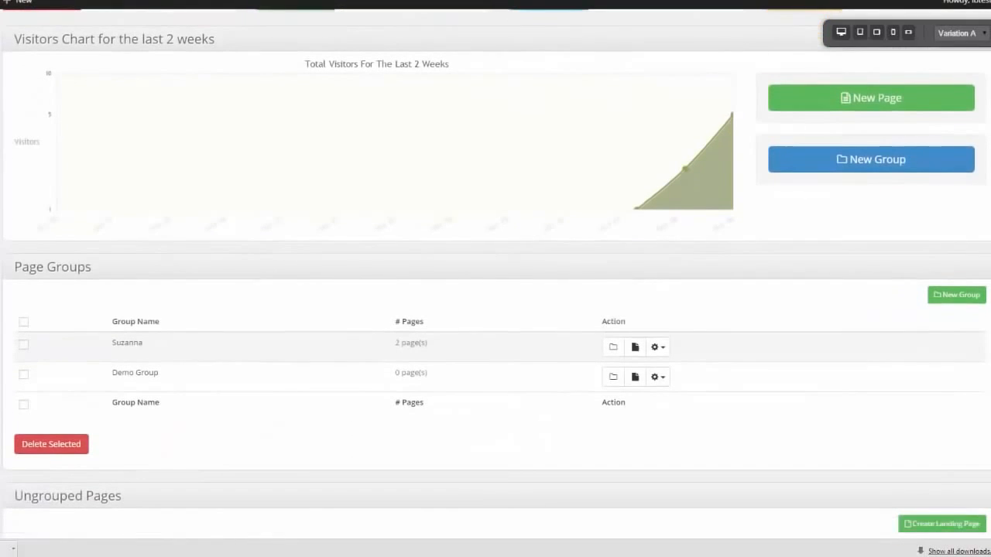
{"action": "scroll", "coordinate": [495, 278], "scroll_direction": "down", "scroll_amount": 1}
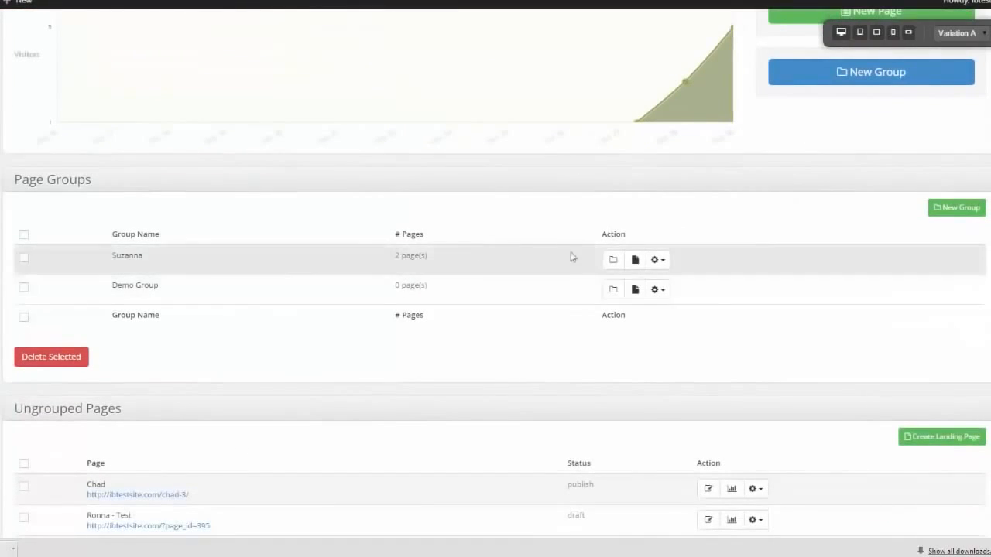
{"action": "scroll", "coordinate": [970, 258], "scroll_direction": "down", "scroll_amount": 2}
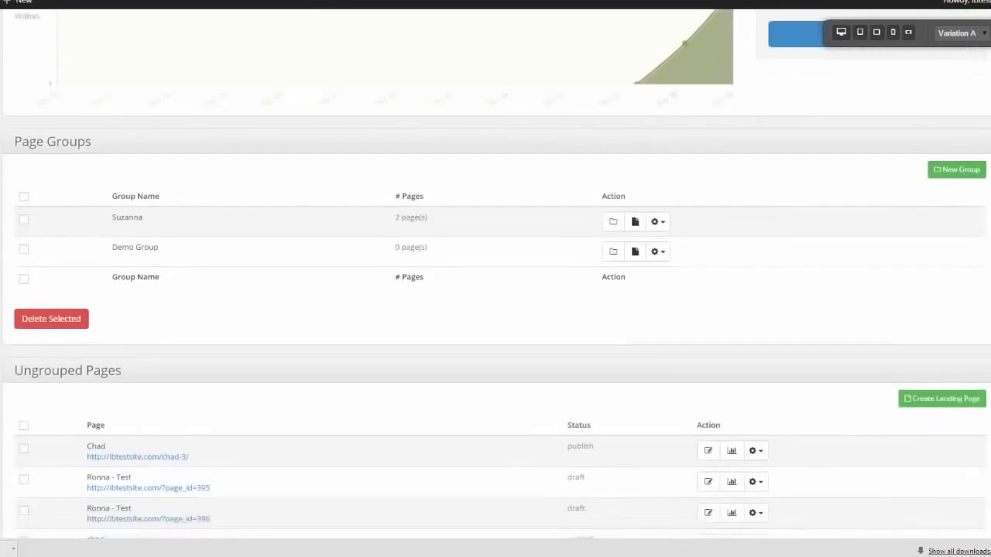
{"action": "scroll", "coordinate": [979, 333], "scroll_direction": "down", "scroll_amount": 3}
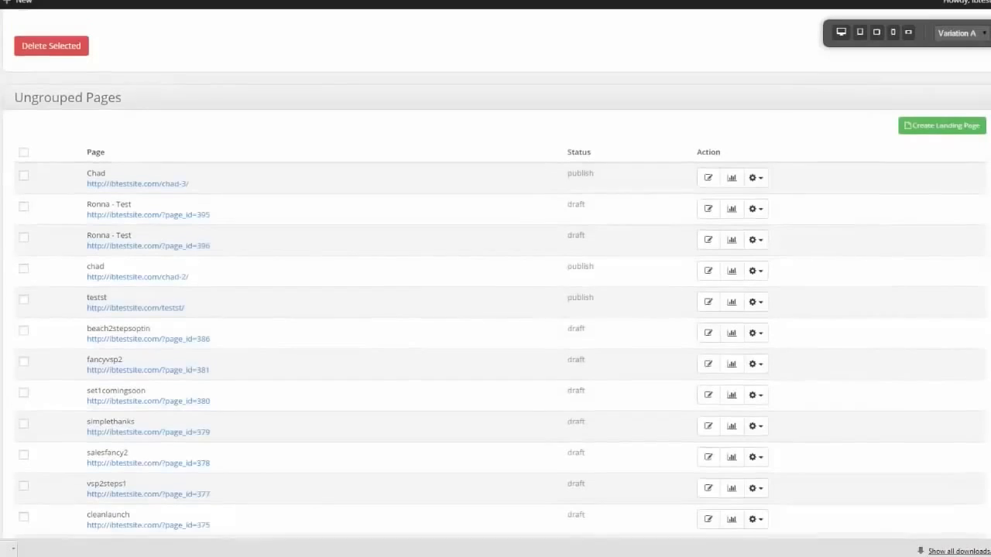
{"action": "scroll", "coordinate": [760, 221], "scroll_direction": "up", "scroll_amount": 1}
{"action": "left_click", "coordinate": [757, 212]}
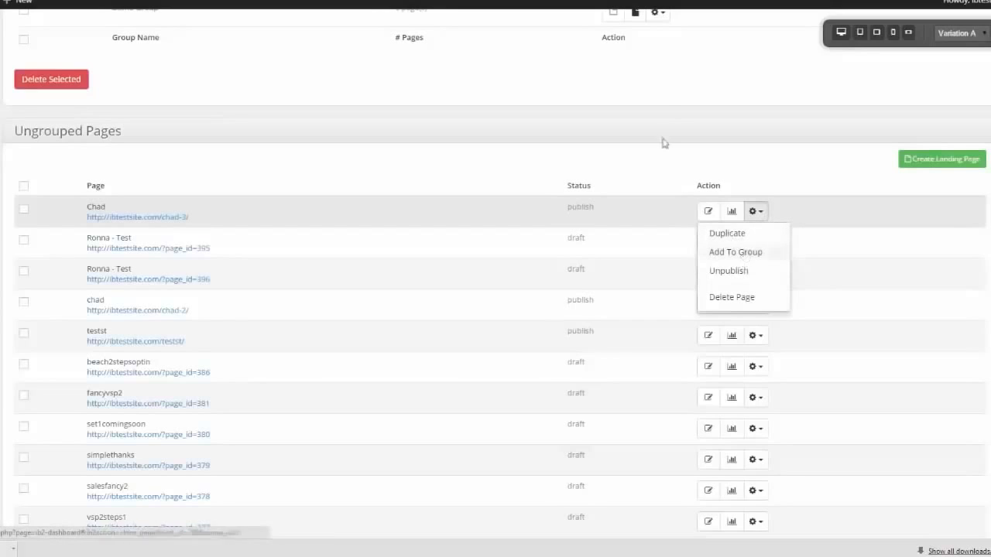
View the stats of the first ungrouped page, including its visitors chart and variant summary
{"action": "left_click", "coordinate": [731, 211]}
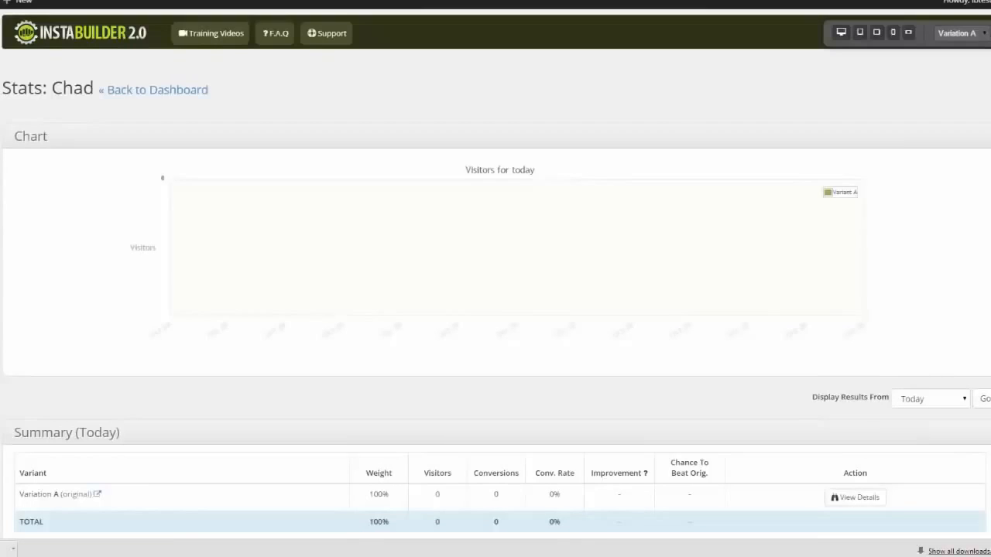
{"action": "scroll", "coordinate": [496, 278], "scroll_direction": "down", "scroll_amount": 2}
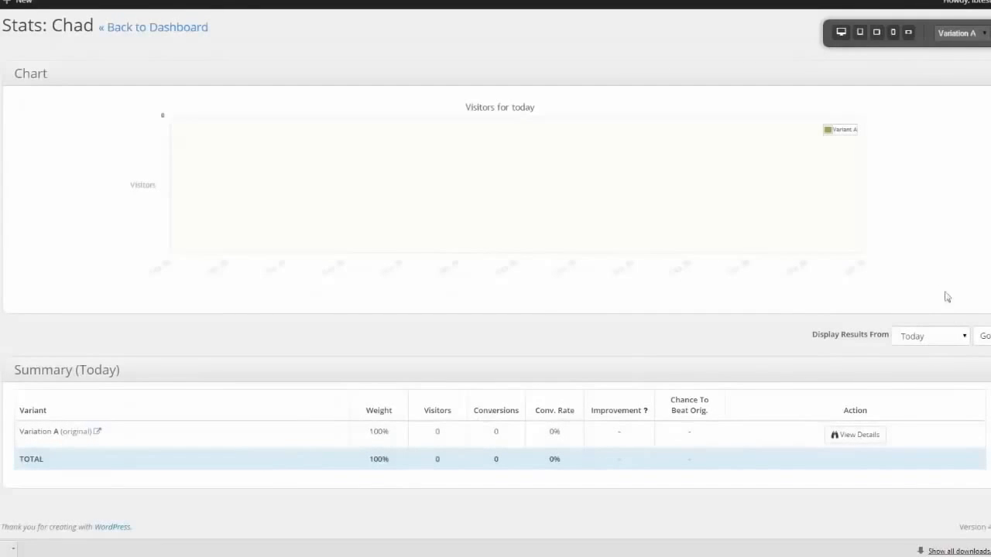
{"action": "scroll", "coordinate": [495, 278], "scroll_direction": "up", "scroll_amount": 2}
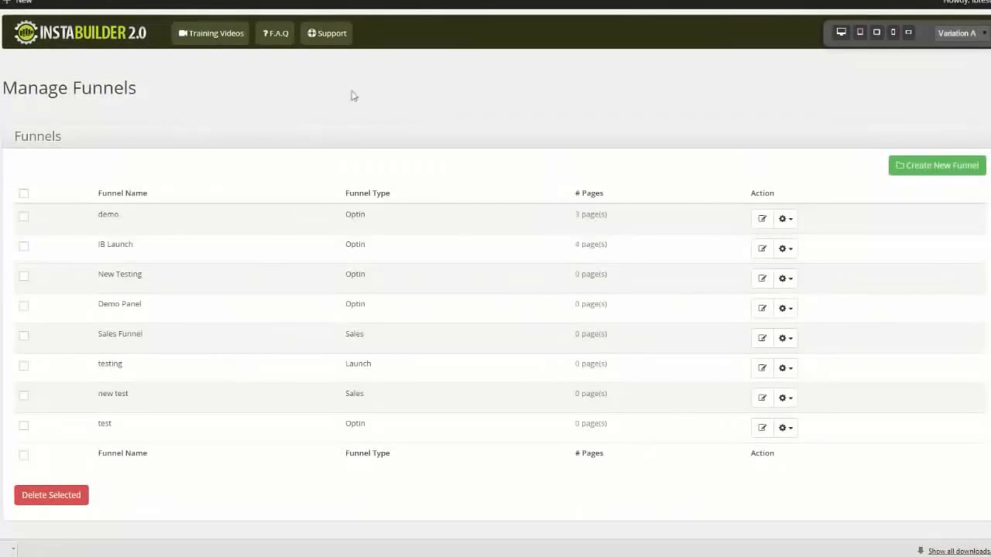
Start a new funnel, enter the funnel's name, and set the funnel type to Webinar Funnel
{"action": "left_click", "coordinate": [942, 168]}
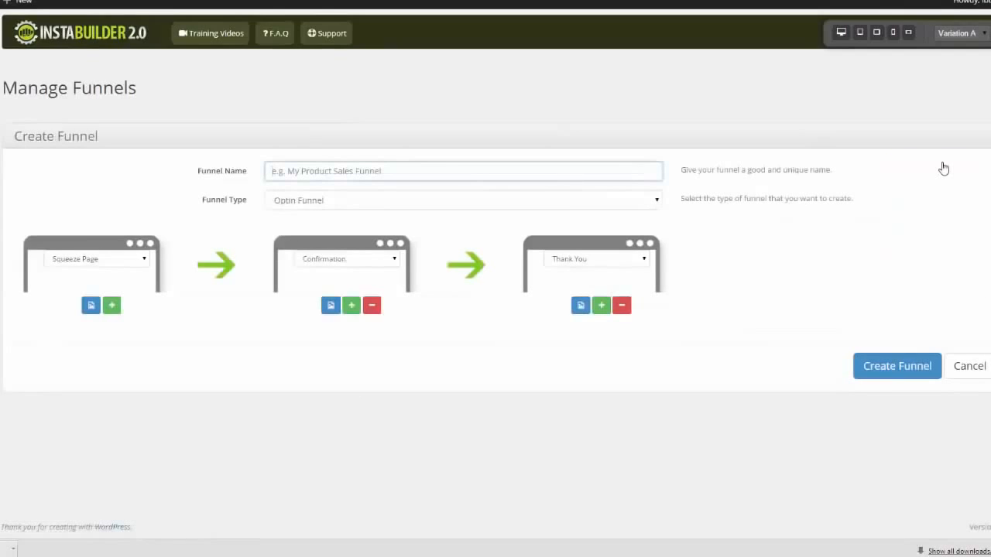
{"action": "type", "text": "chads funnel"}
{"action": "left_click", "coordinate": [120, 193]}
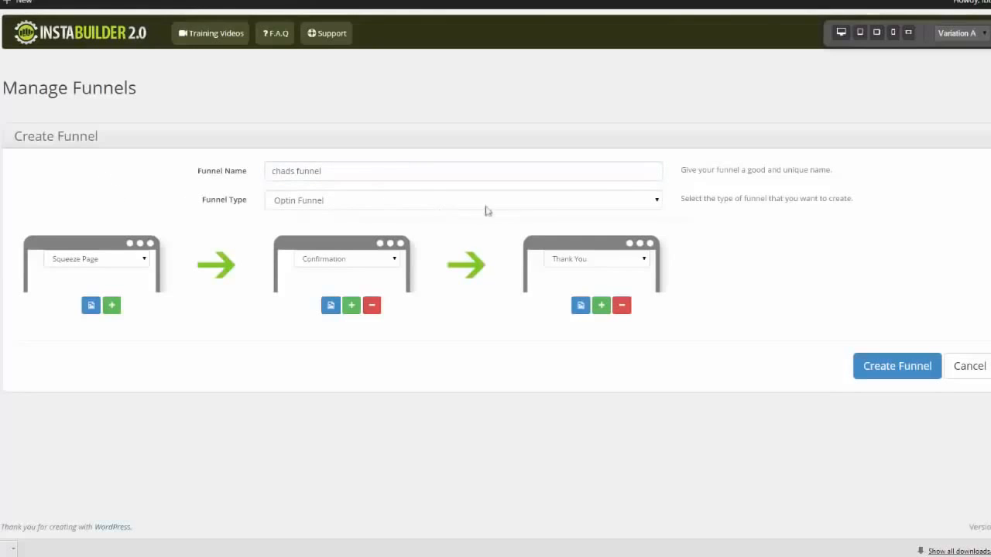
{"action": "left_click", "coordinate": [659, 199]}
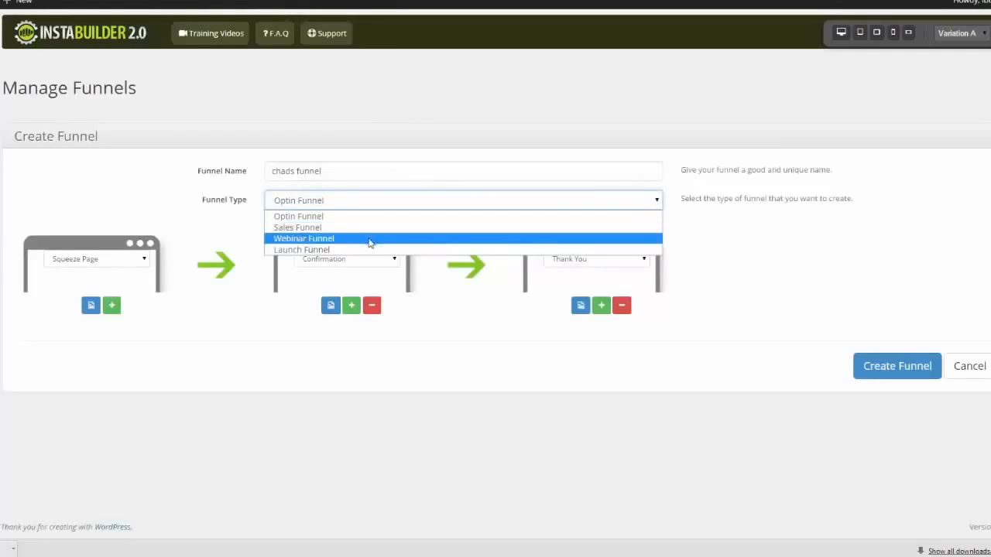
{"action": "left_click", "coordinate": [369, 241]}
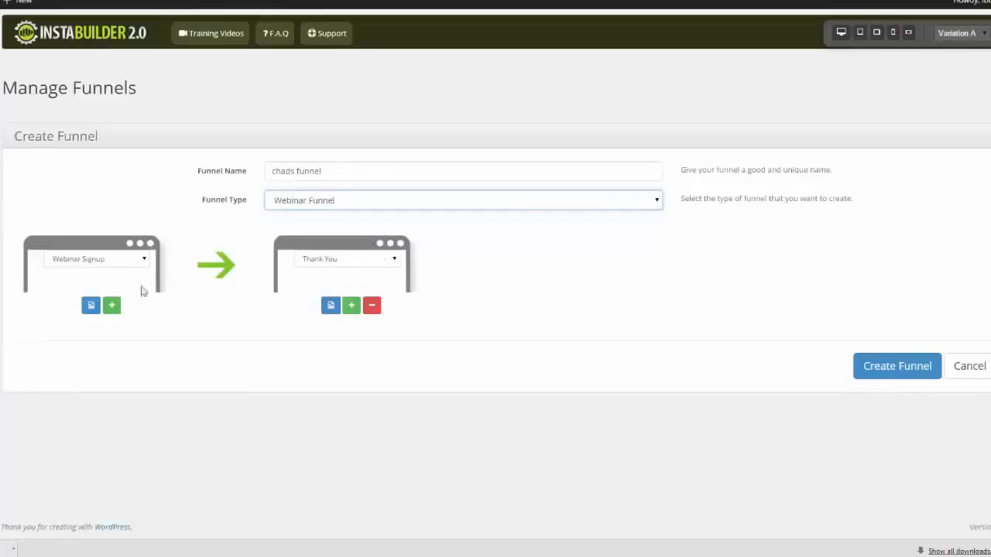
Change the funnel type to Optin Funnel and view the templates offered for the squeeze page and the confirmation page without choosing any
{"action": "left_click", "coordinate": [655, 206]}
{"action": "left_click", "coordinate": [641, 216]}
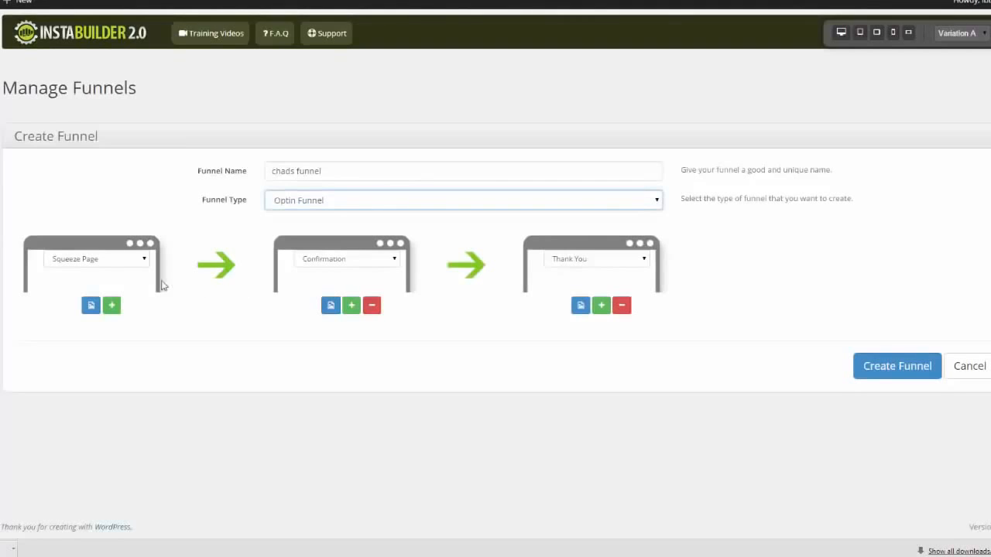
{"action": "left_click", "coordinate": [89, 306]}
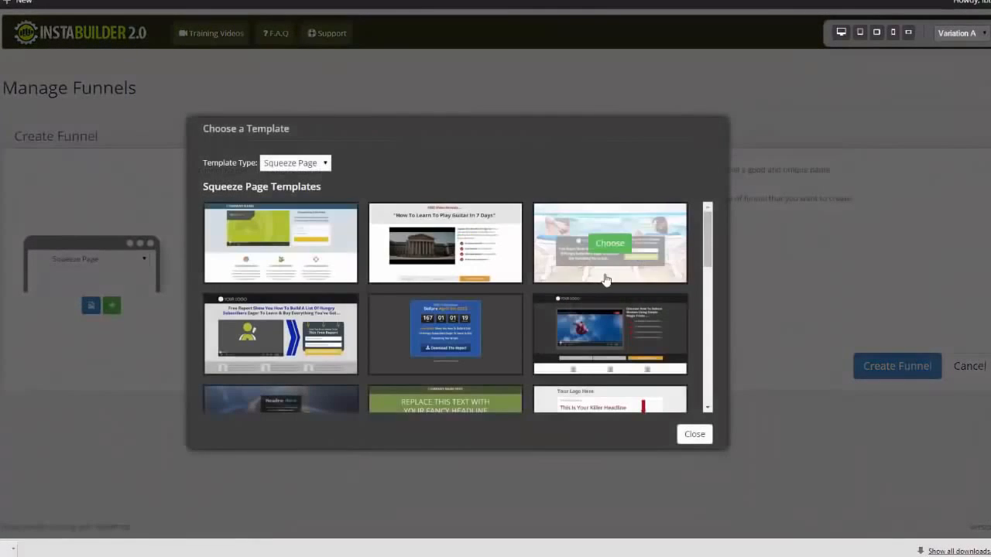
{"action": "left_click", "coordinate": [694, 434]}
{"action": "left_click", "coordinate": [330, 305]}
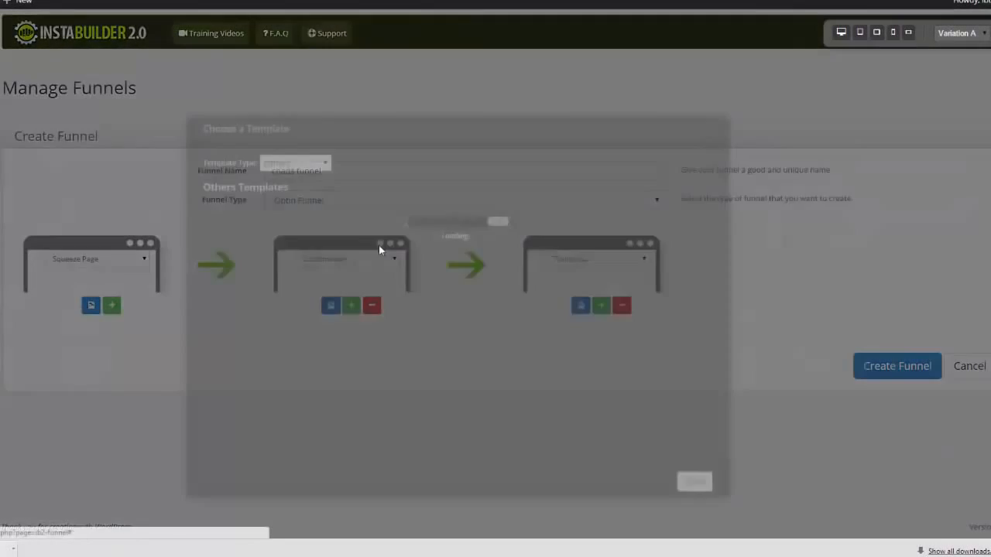
{"action": "left_click", "coordinate": [696, 435]}
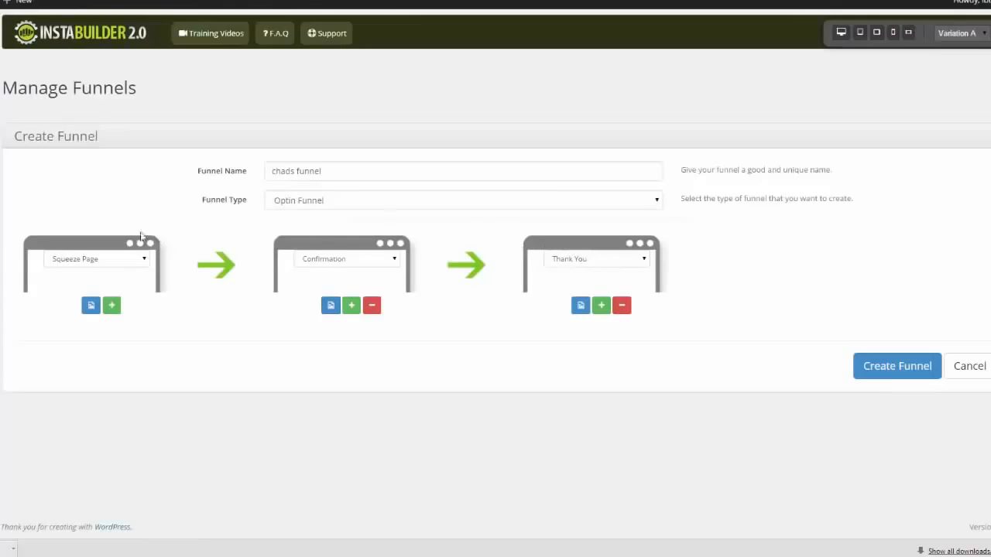
Add a fourth page after the Thank You page in the funnel and set its type to Sales Page
{"action": "left_click", "coordinate": [602, 306]}
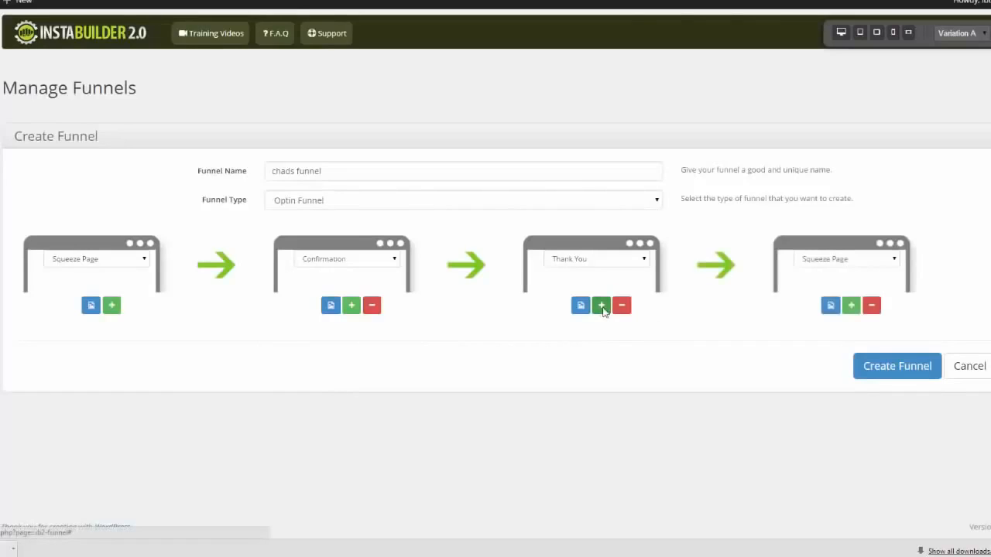
{"action": "left_click", "coordinate": [884, 262]}
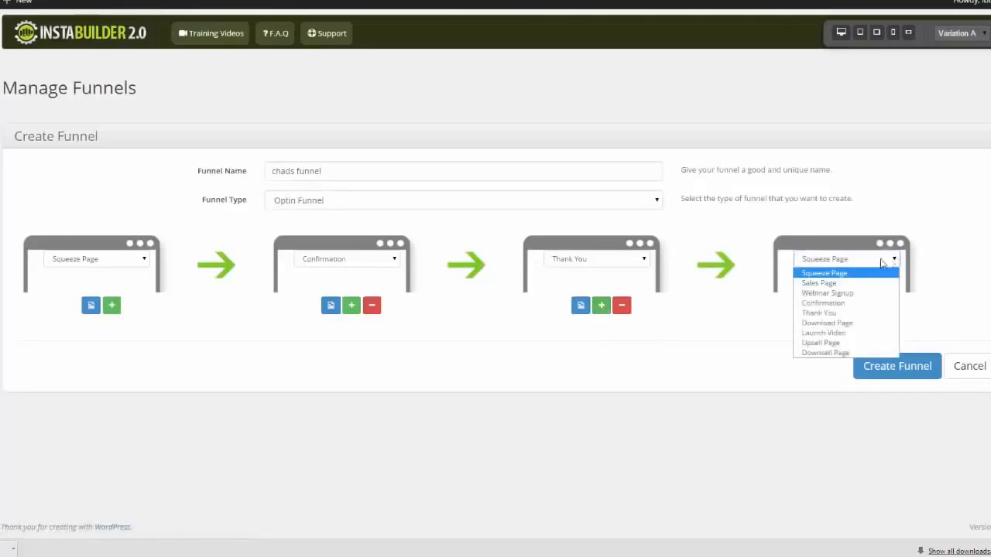
{"action": "left_click", "coordinate": [854, 284]}
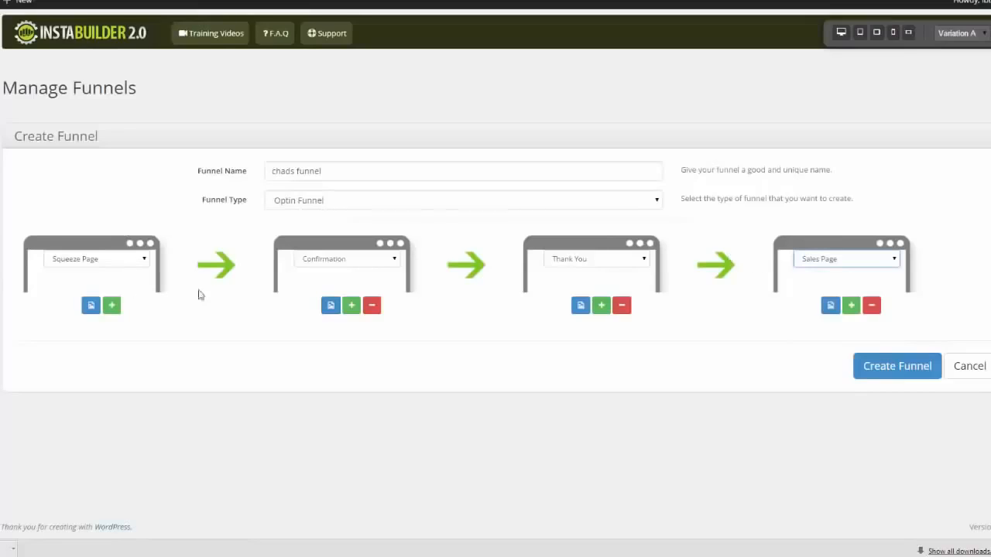
Change the third funnel page's type to Upsell Page and the fourth page's type to Launch Video
{"action": "left_click", "coordinate": [641, 261]}
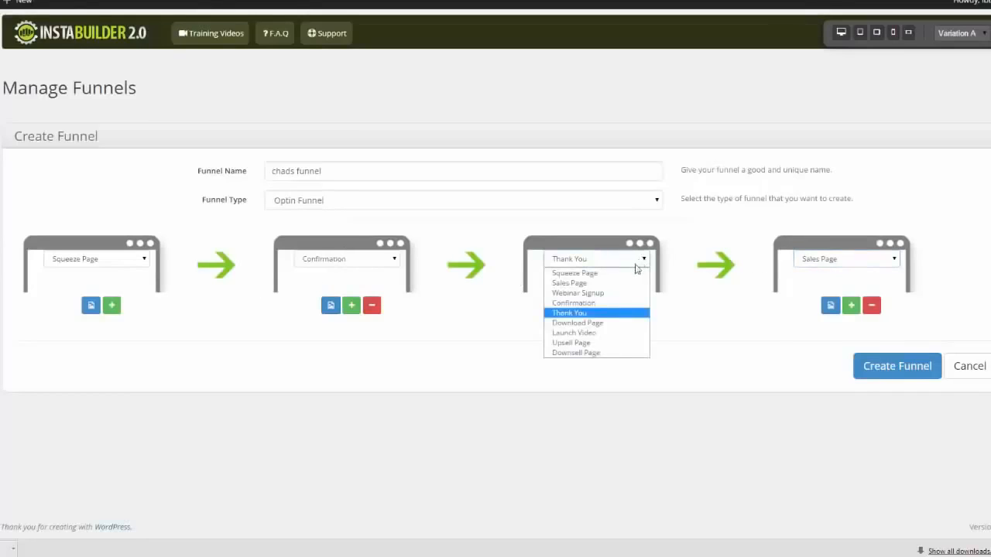
{"action": "left_click", "coordinate": [605, 345]}
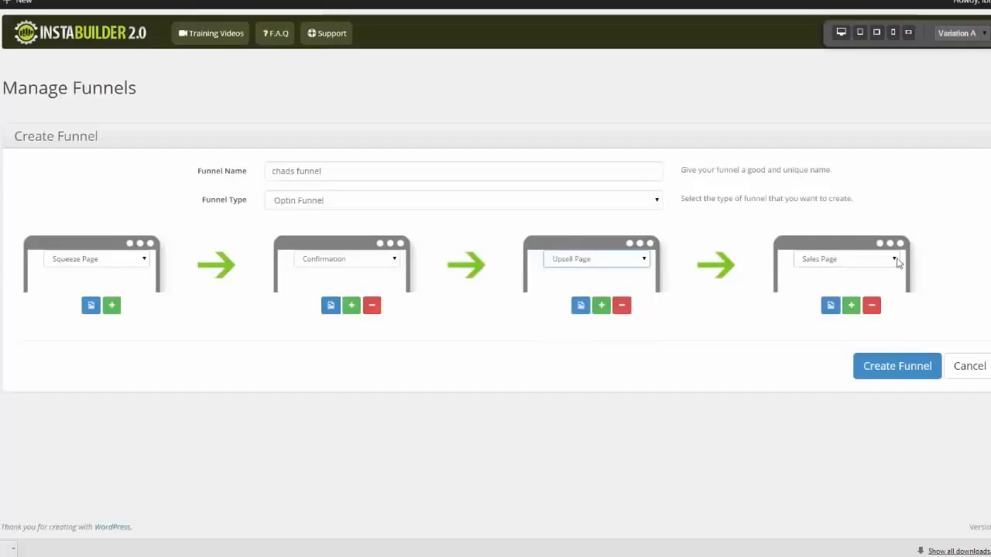
{"action": "left_click", "coordinate": [895, 261]}
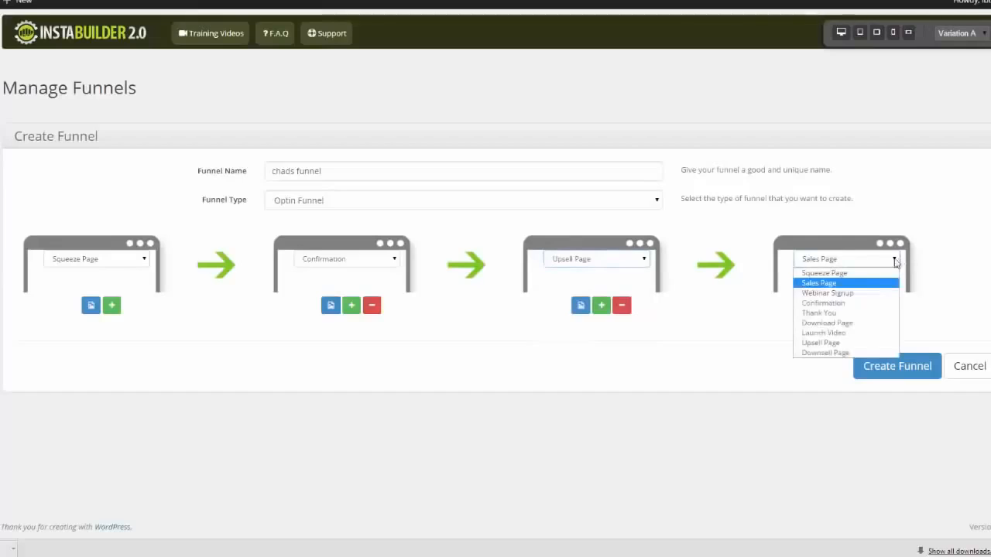
{"action": "left_click", "coordinate": [858, 333]}
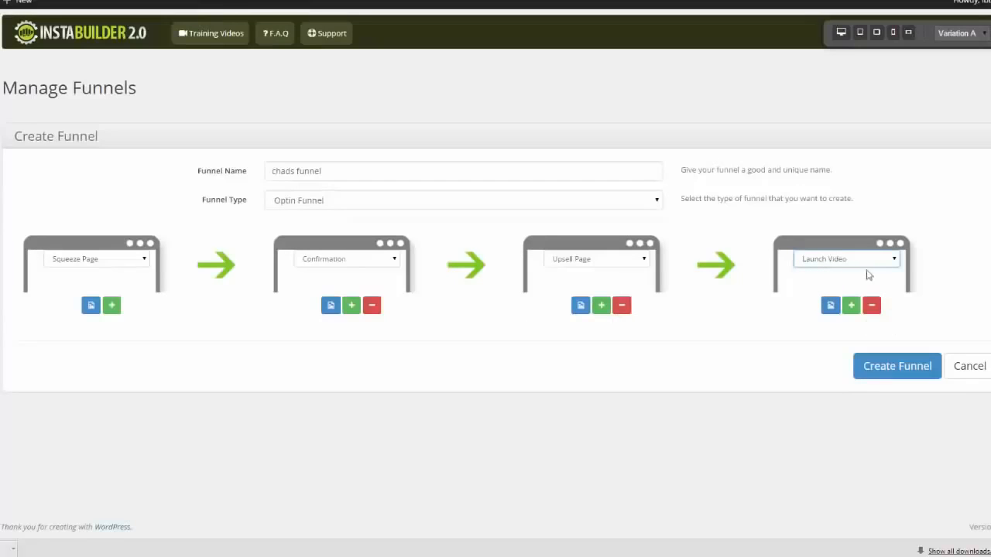
Browse the sales page templates for the upsell page without choosing one, and create the funnel
{"action": "left_click", "coordinate": [581, 306]}
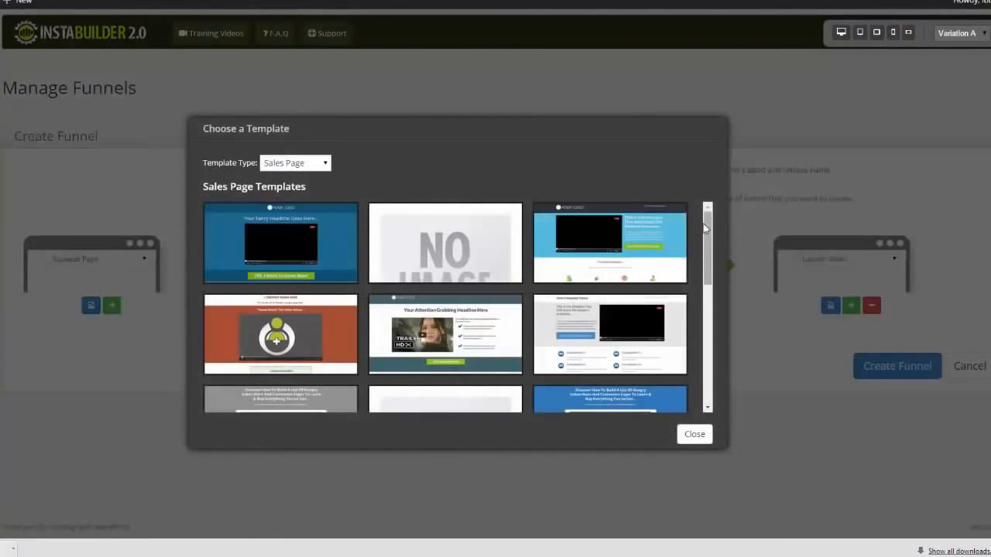
{"action": "scroll", "coordinate": [692, 370], "scroll_direction": "down", "scroll_amount": 5}
{"action": "scroll", "coordinate": [693, 288], "scroll_direction": "up", "scroll_amount": 3}
{"action": "scroll", "coordinate": [666, 309], "scroll_direction": "down", "scroll_amount": 2}
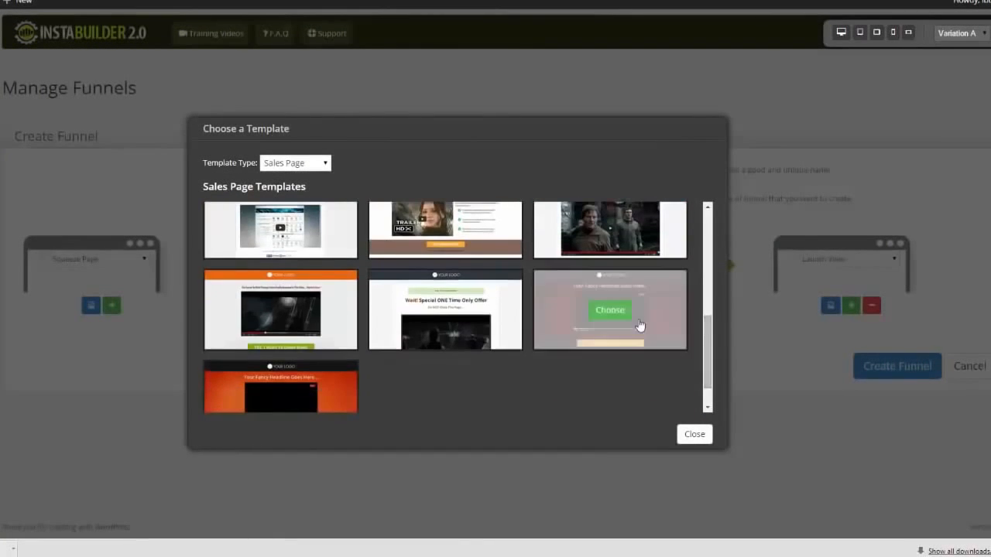
{"action": "left_click", "coordinate": [696, 436]}
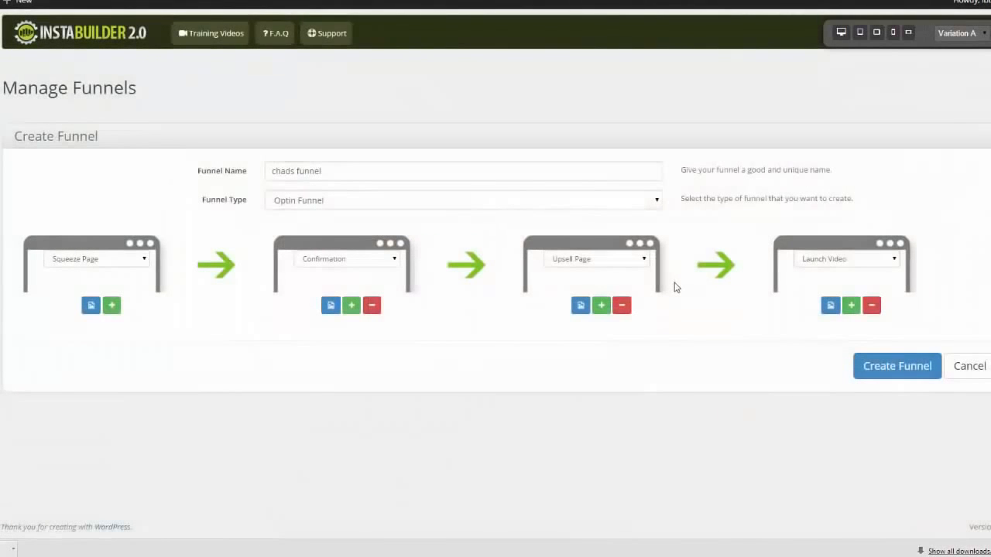
{"action": "left_click", "coordinate": [902, 367]}
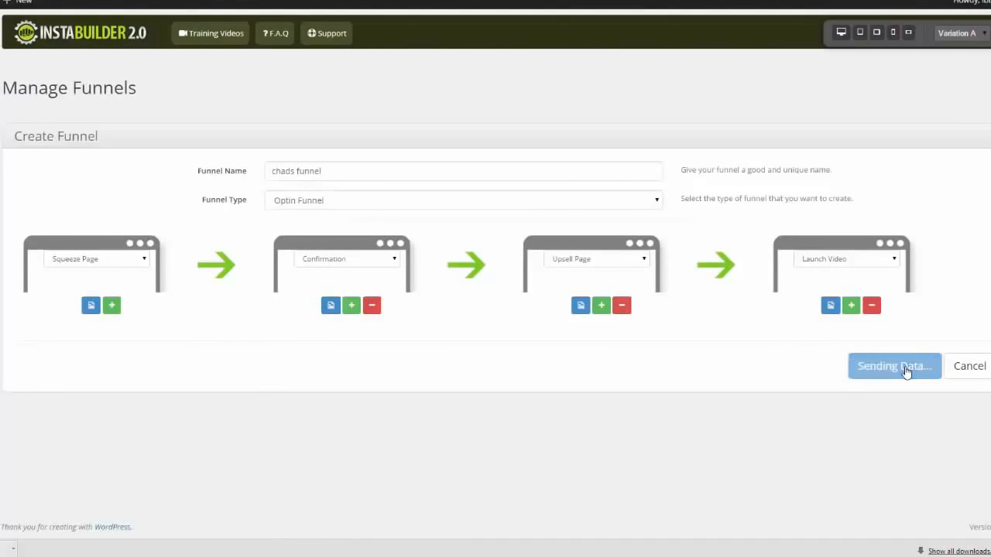